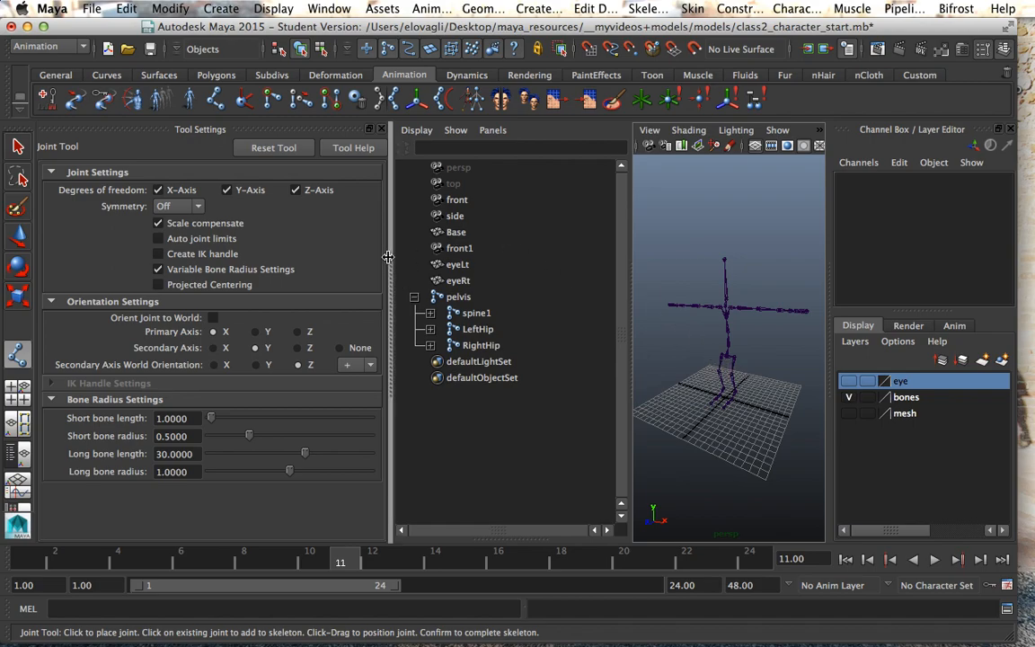
Step: Close the Joint Tool settings and freeze the transformations of the skeleton's pelvis root joint
left_click(381, 129)
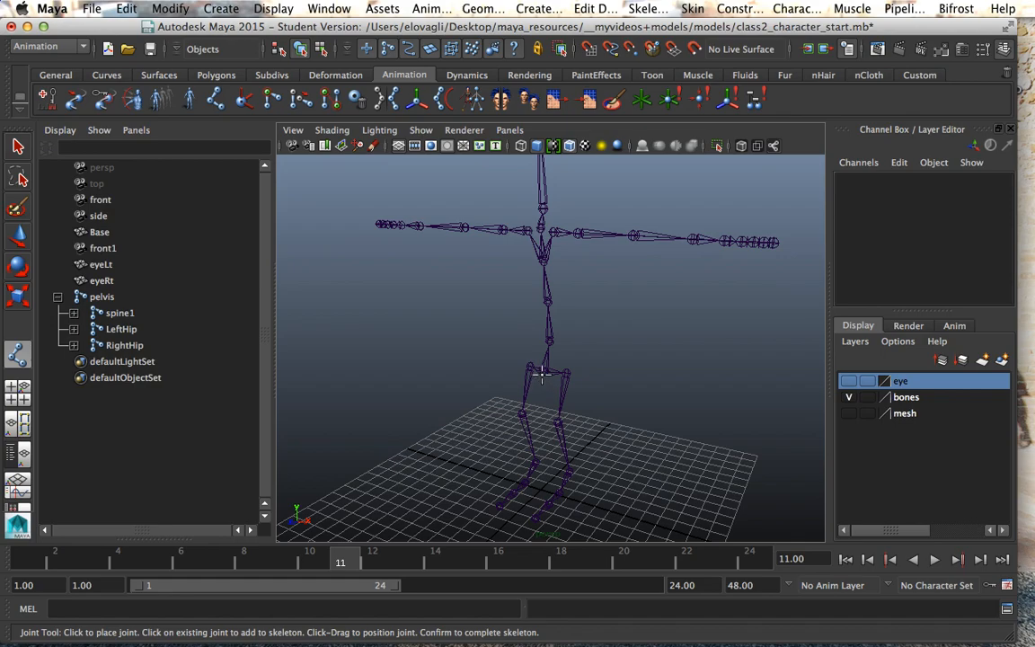
key("q")
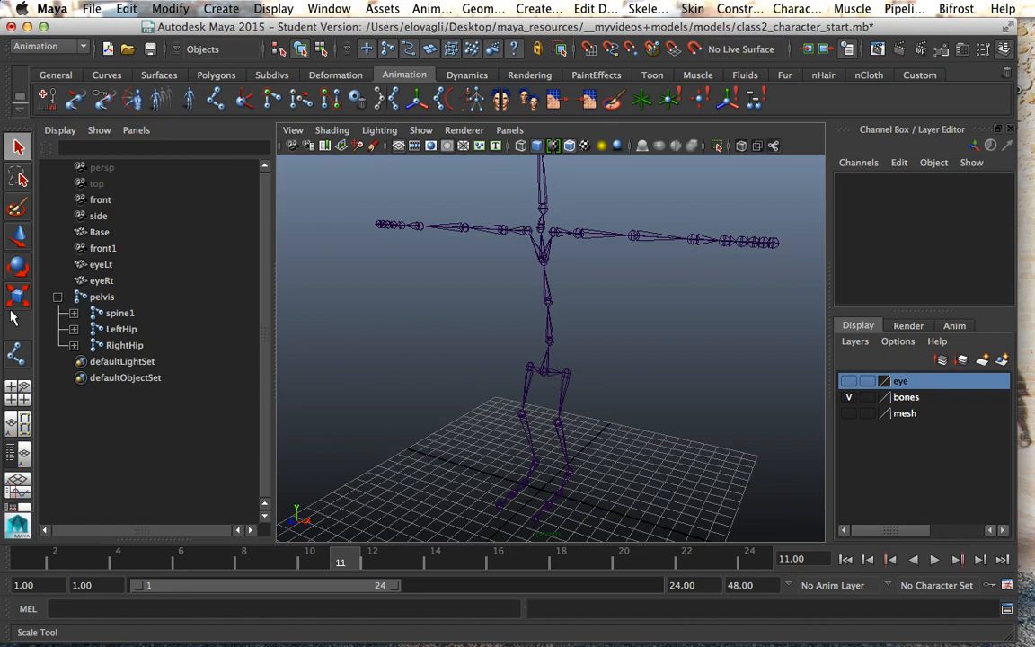
left_click(96, 296)
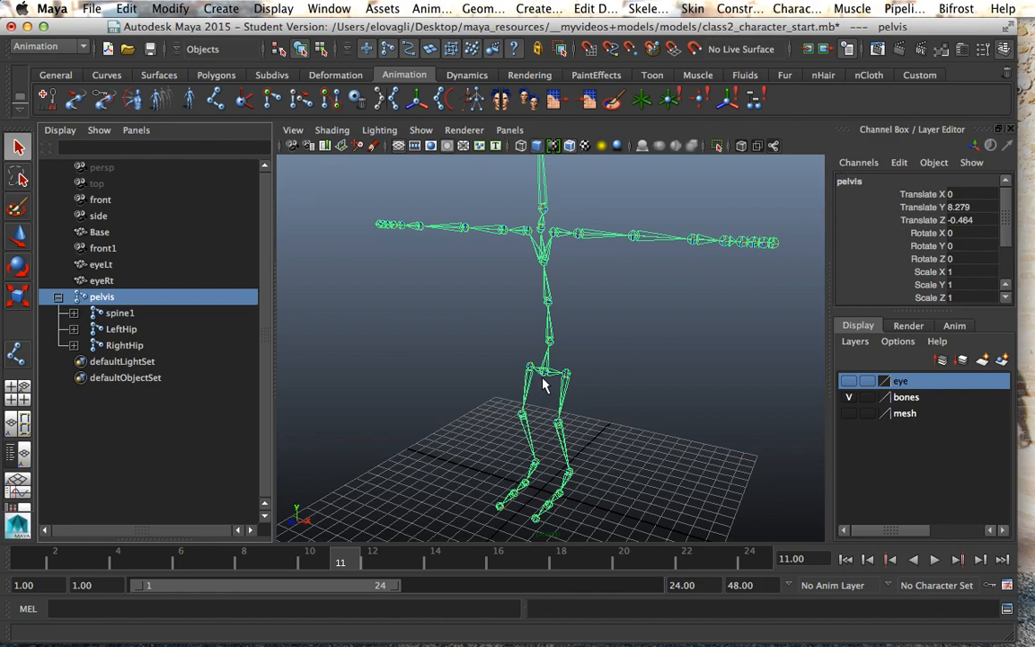
left_click(178, 10)
left_click(168, 65)
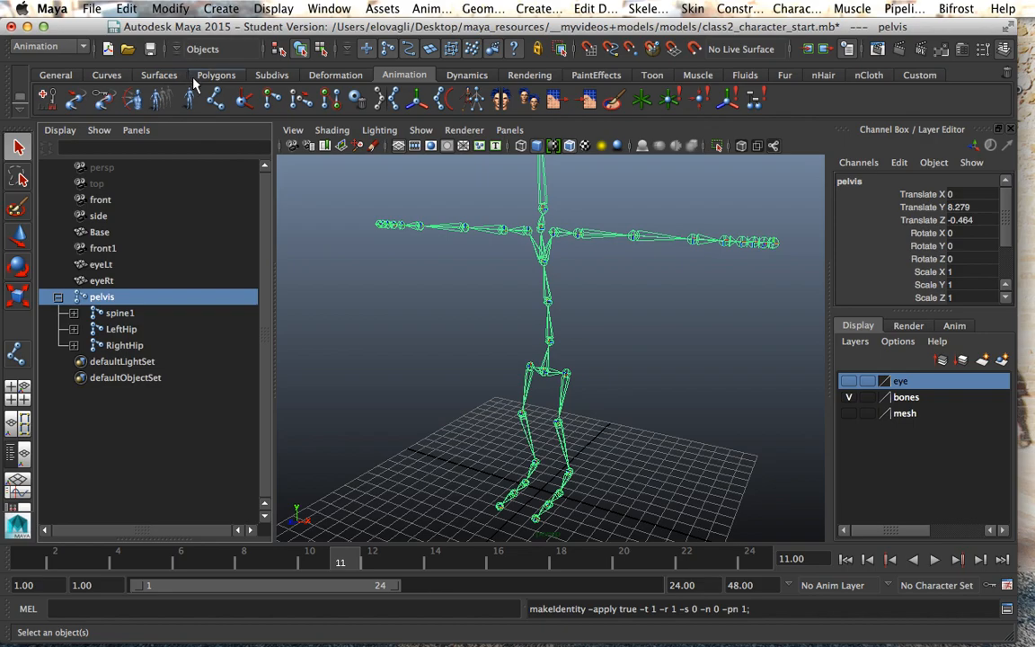
Step: Turn on the local rotation axes display for the pelvis joint
left_click(274, 9)
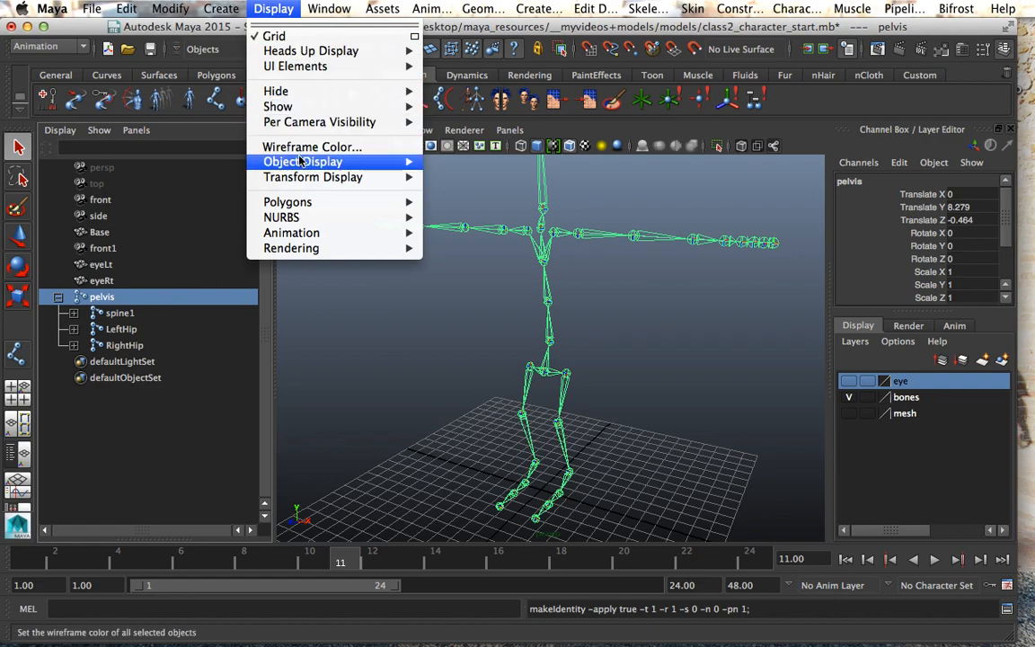
mouse_move(308, 179)
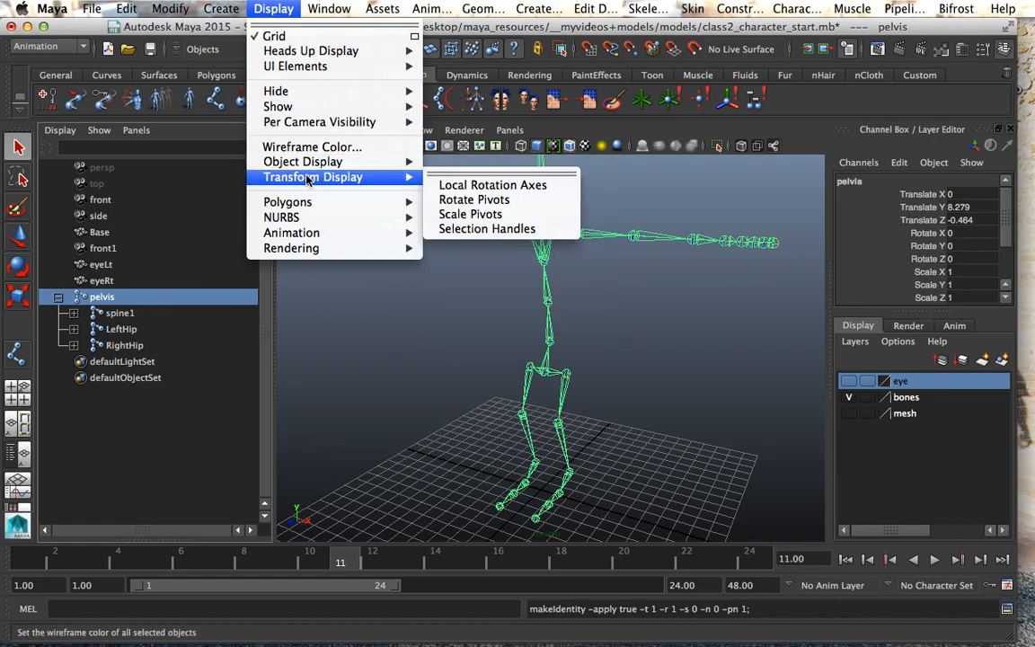
left_click(461, 186)
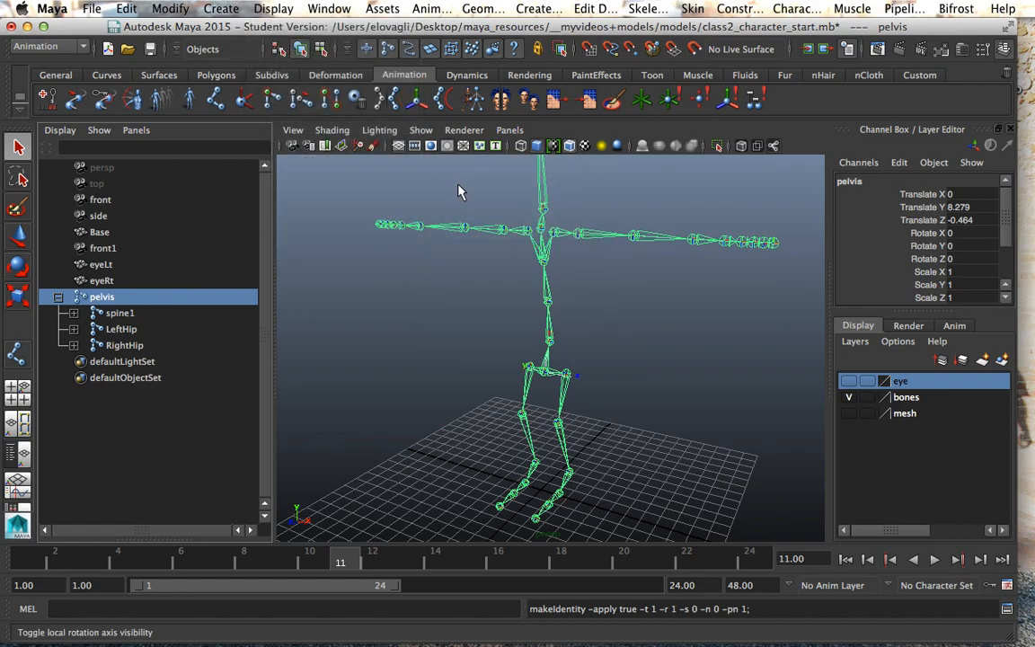
Step: Show the local rotation axes on the LeftHip and LeftKnee joints
left_click_drag(503, 342, 629, 407, "ctrl+alt")
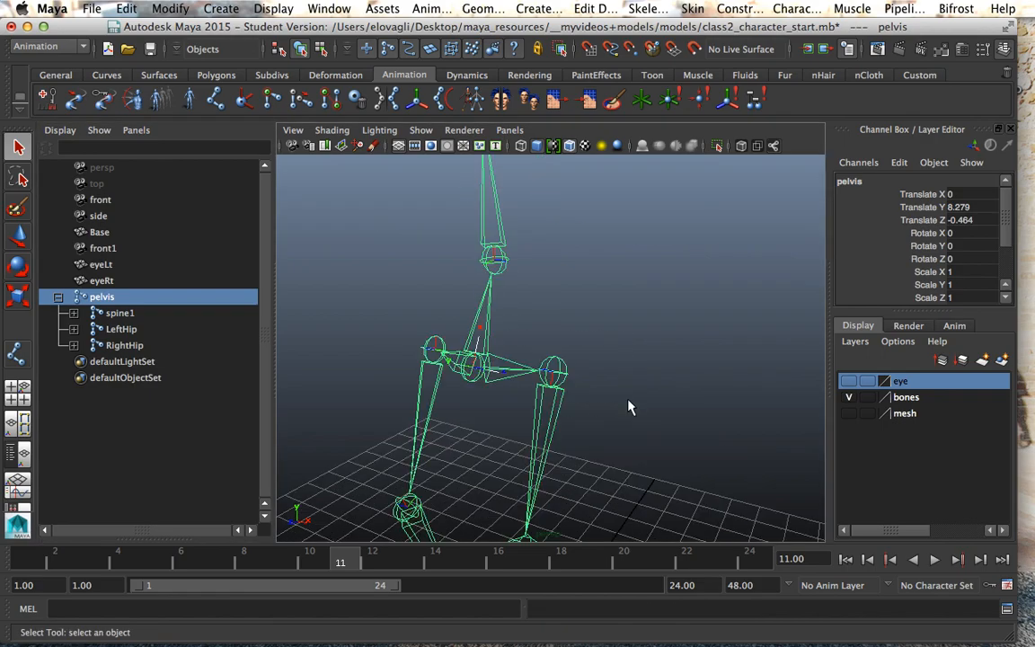
left_click_drag(366, 294, 618, 417, "ctrl+alt")
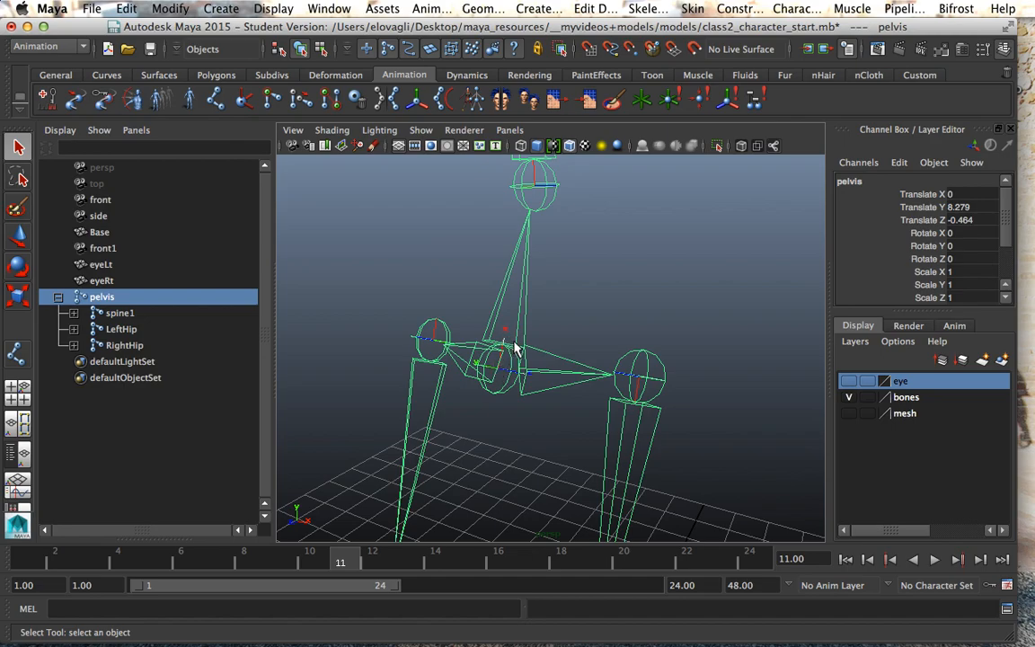
left_click(638, 385)
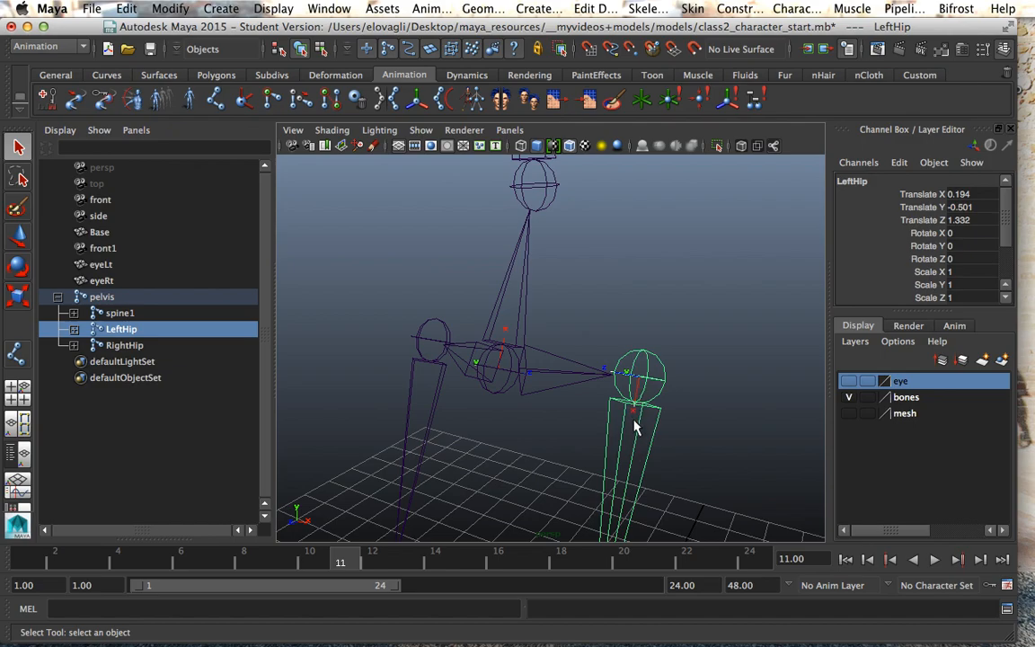
scroll(661, 422, "down", 5)
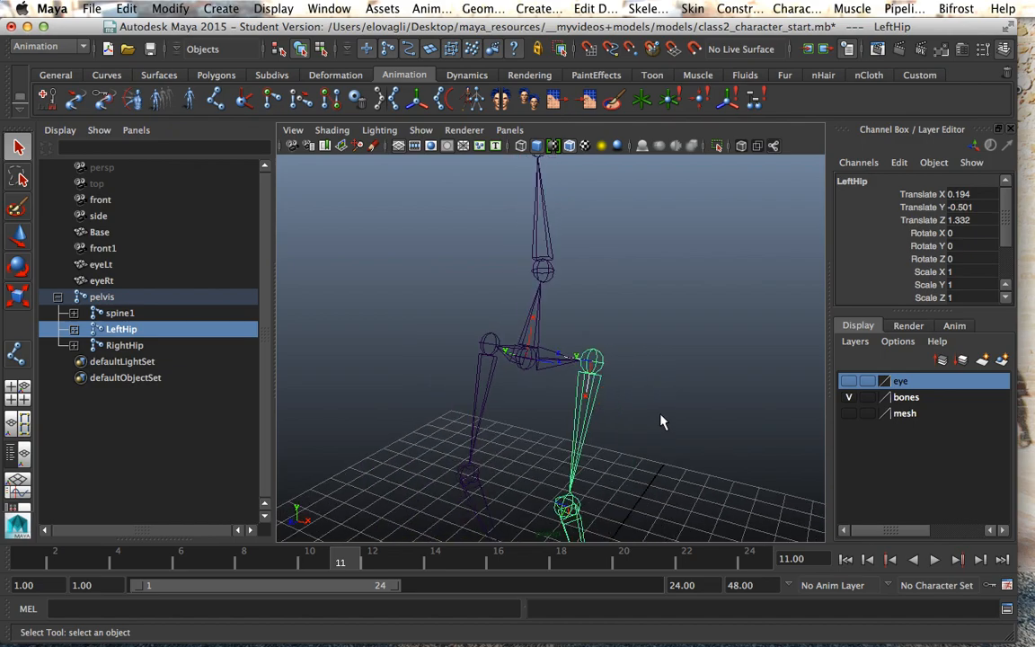
left_click(566, 508)
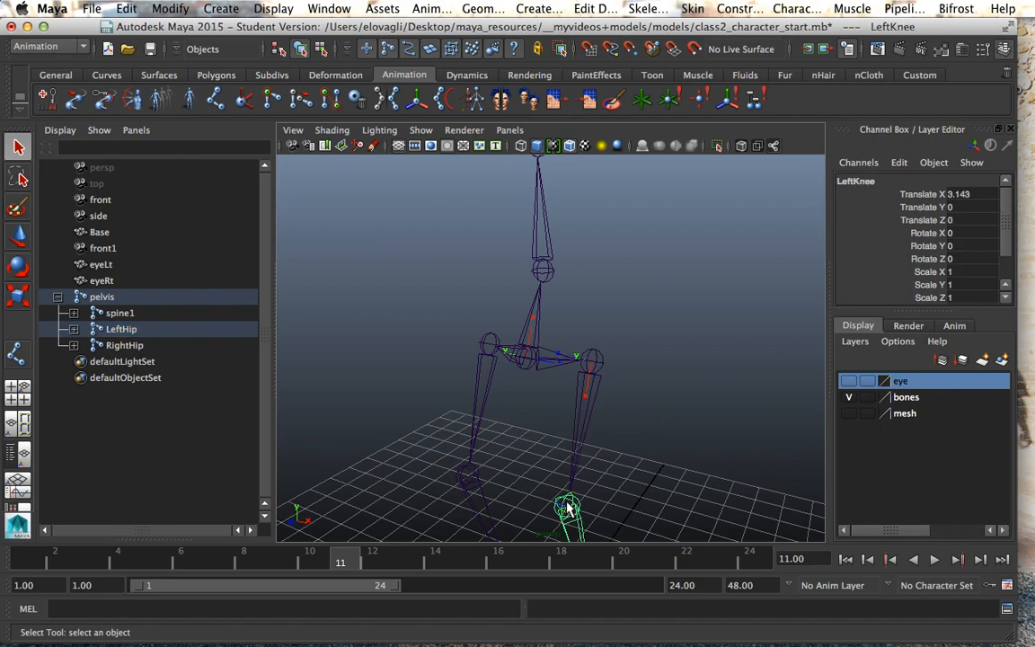
left_click_drag(579, 471, 602, 458, "alt")
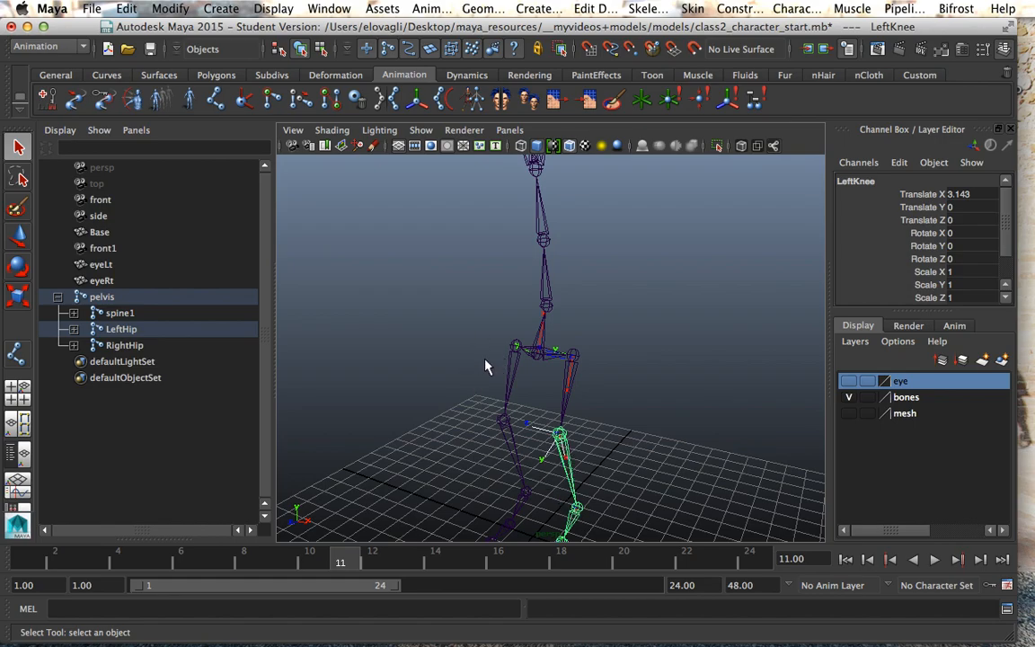
Step: Show the local rotation axes on the RightHip and RightKnee joints
left_click_drag(483, 319, 602, 385, "ctrl+alt")
left_click(466, 330)
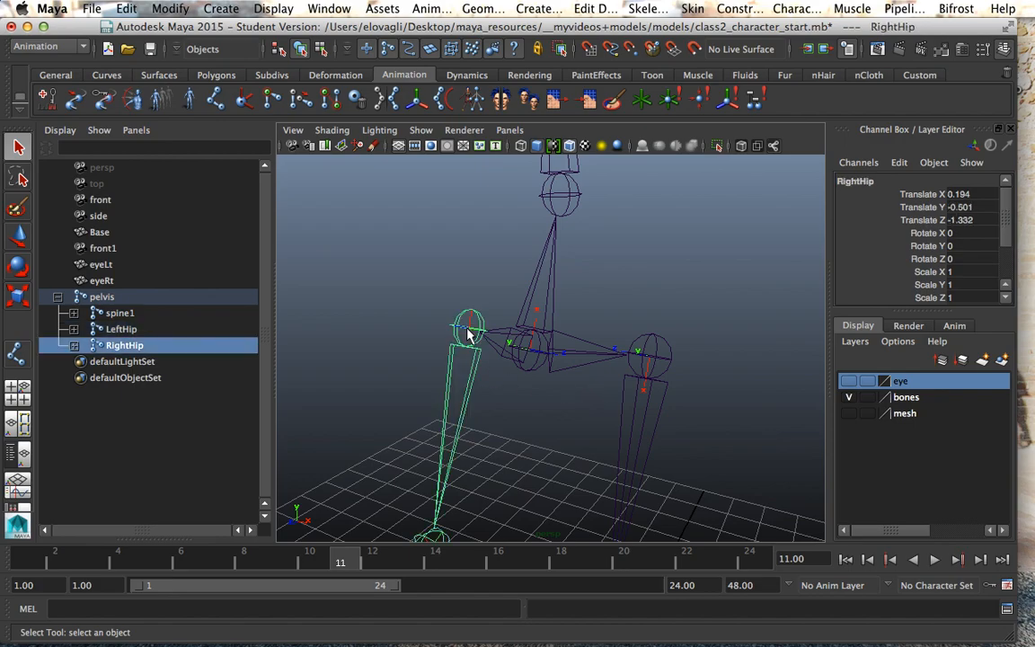
key("g")
scroll(468, 406, "down", 3)
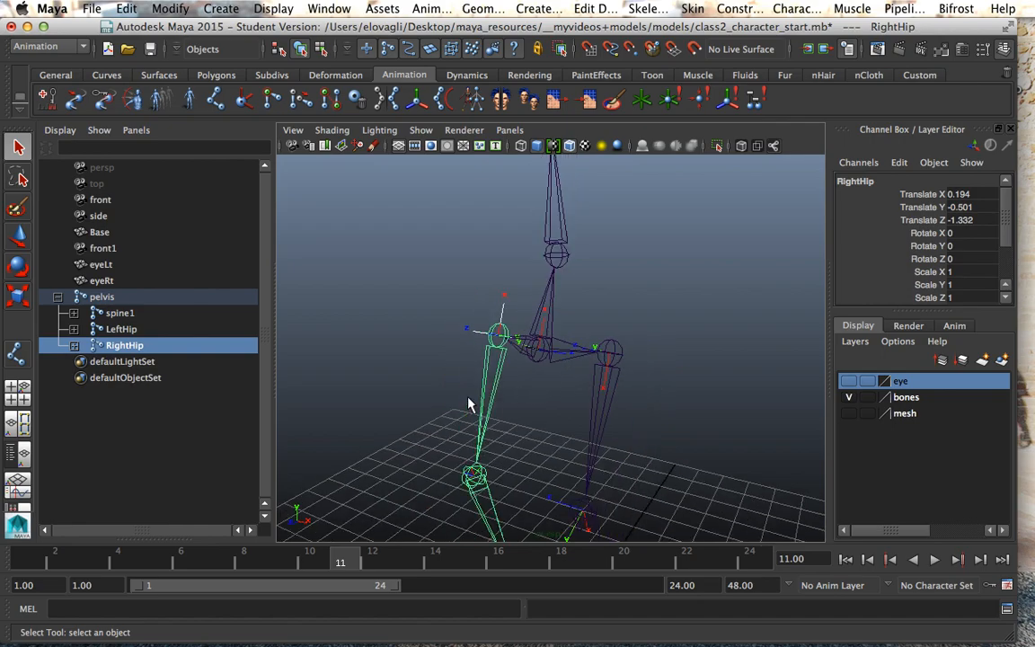
left_click(482, 482)
key("g")
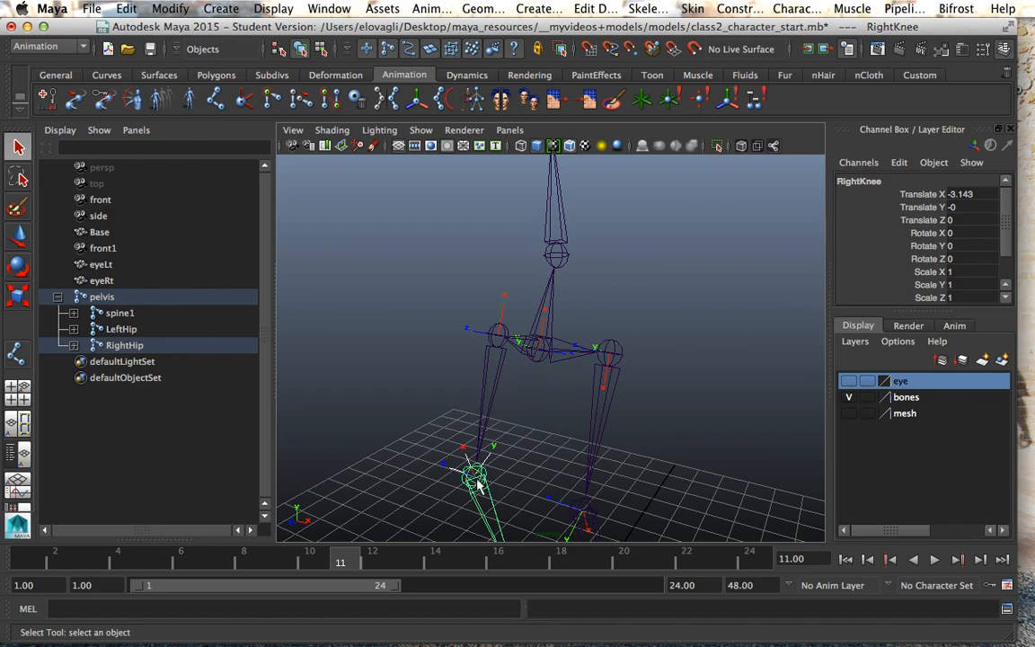
Step: Show the local rotation axes on the LeftClav and RightClav joints
key("a")
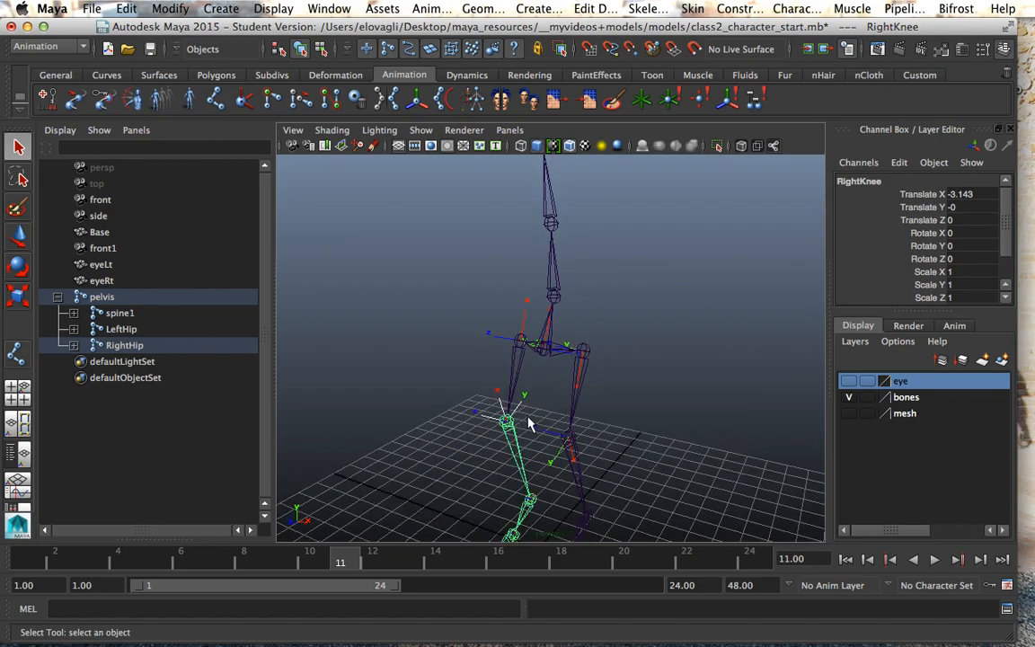
left_click(555, 223)
key("g")
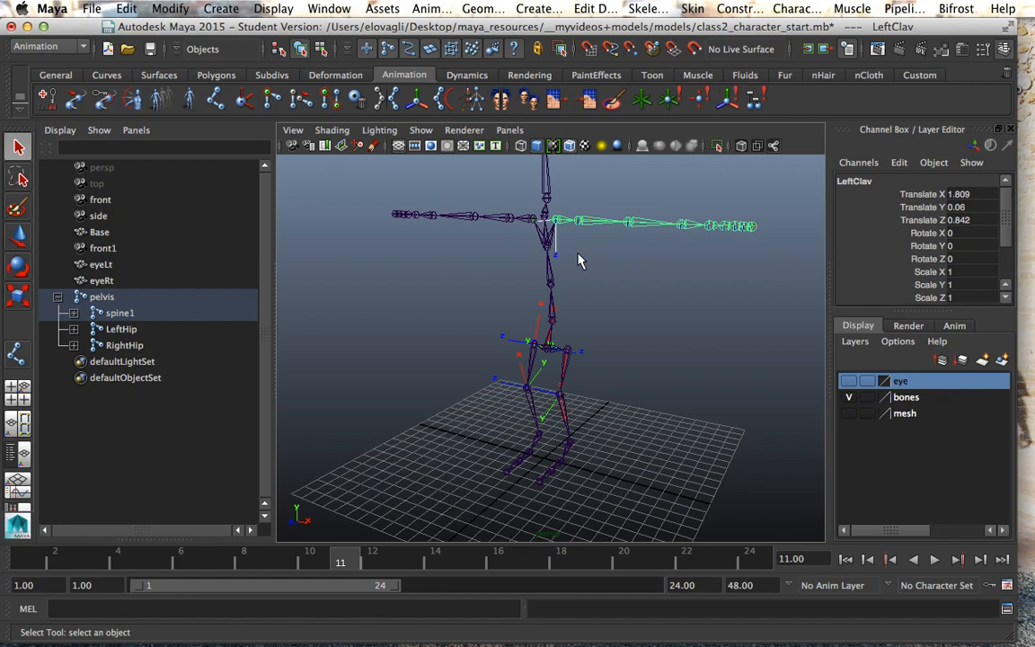
key("f")
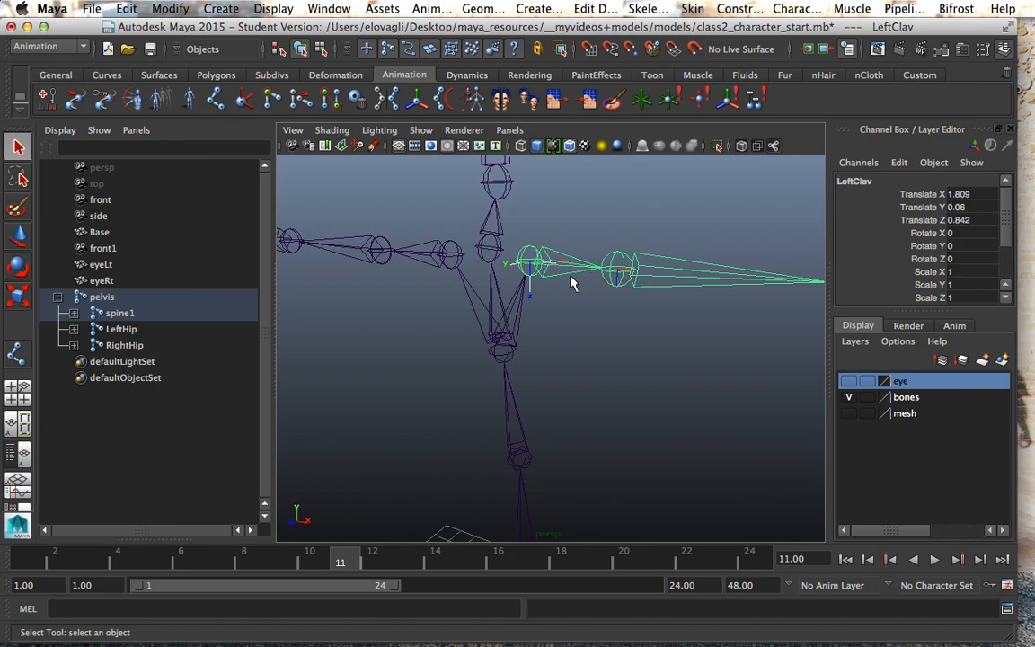
left_click(455, 260)
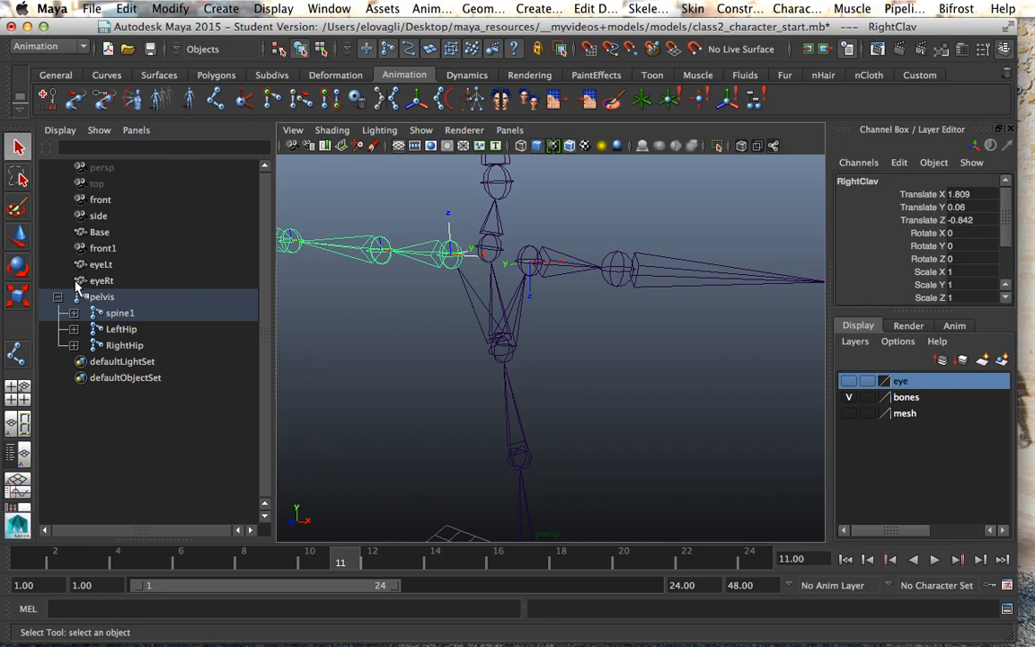
Step: Orient all joints of the skeleton from the pelvis down, using XYZ orientation with the secondary axis Y up
left_click(102, 297)
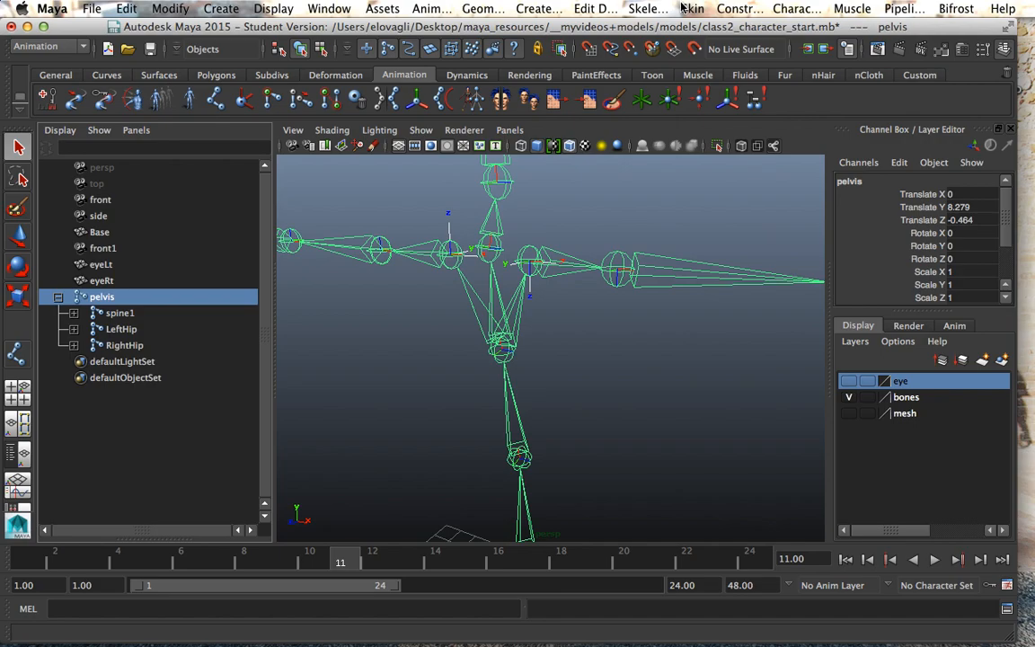
left_click(640, 9)
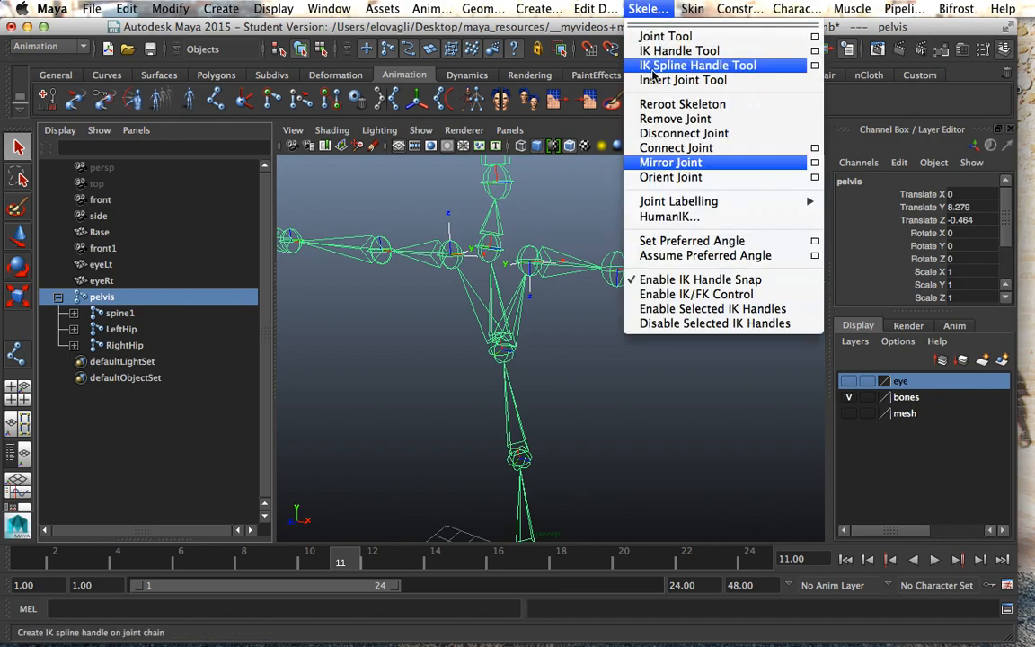
left_click(692, 179)
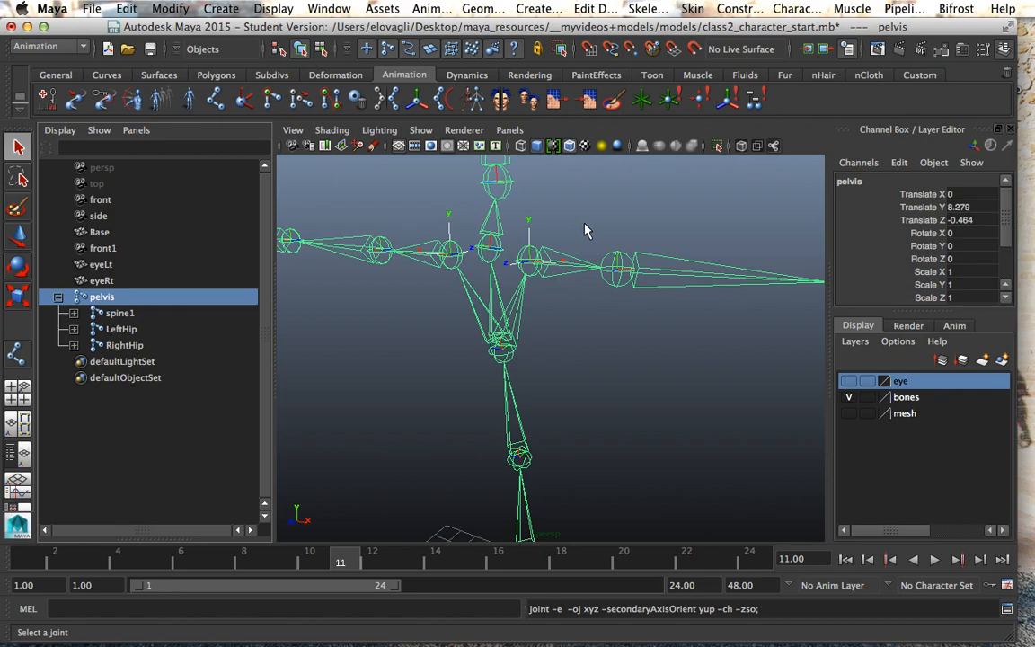
Step: Test the LeftKnee's bend by rotating it about Z to about -31 degrees, and undo the rotation
scroll(574, 229, "down", 5)
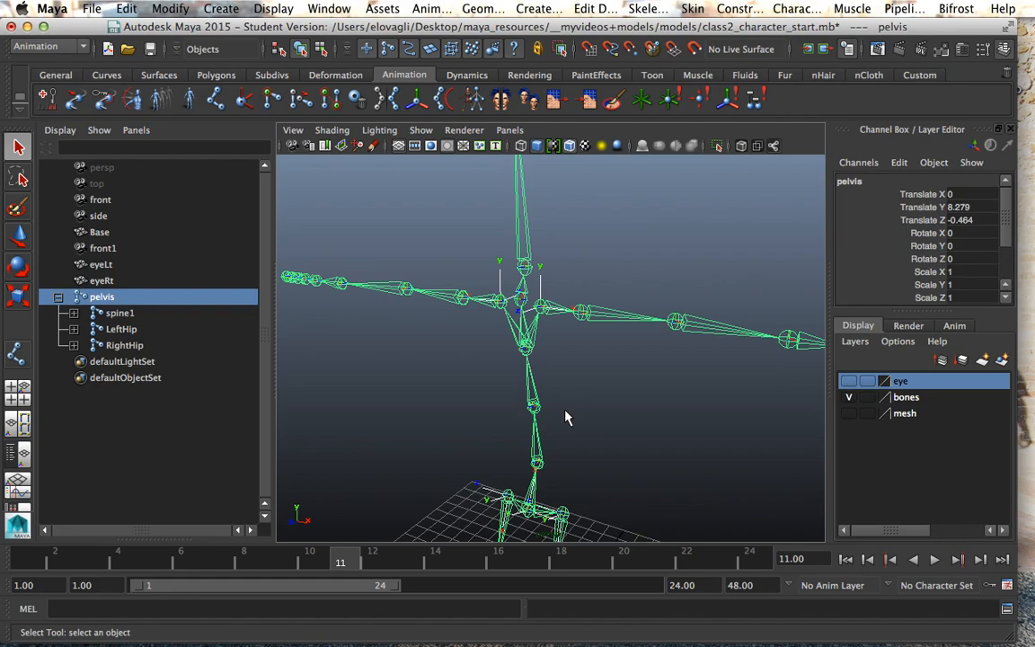
left_click_drag(573, 432, 555, 199, "alt")
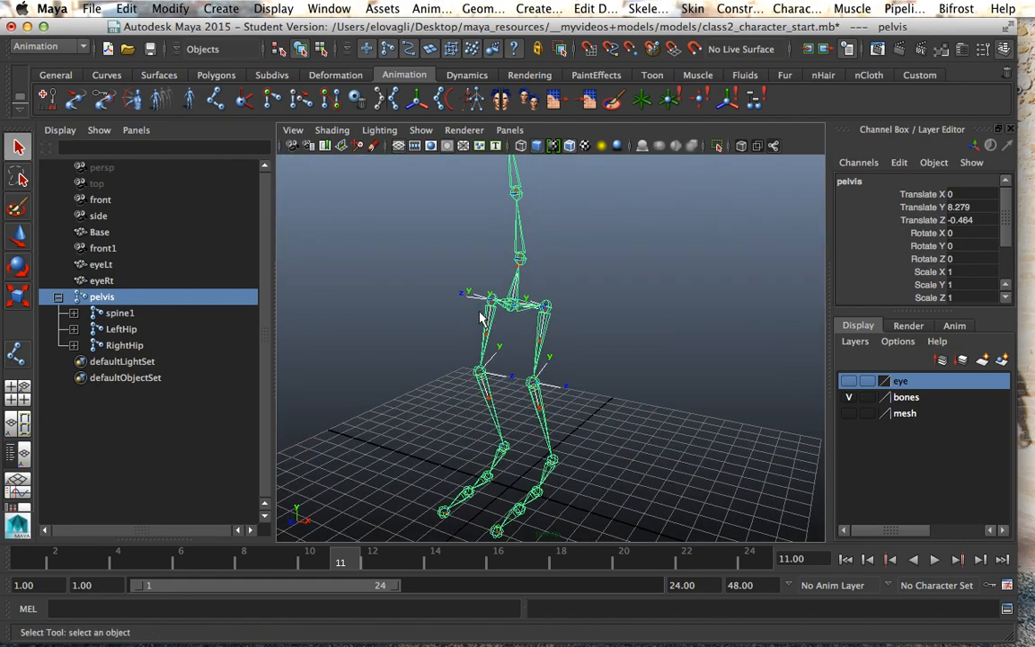
left_click_drag(446, 276, 618, 353, "ctrl+alt")
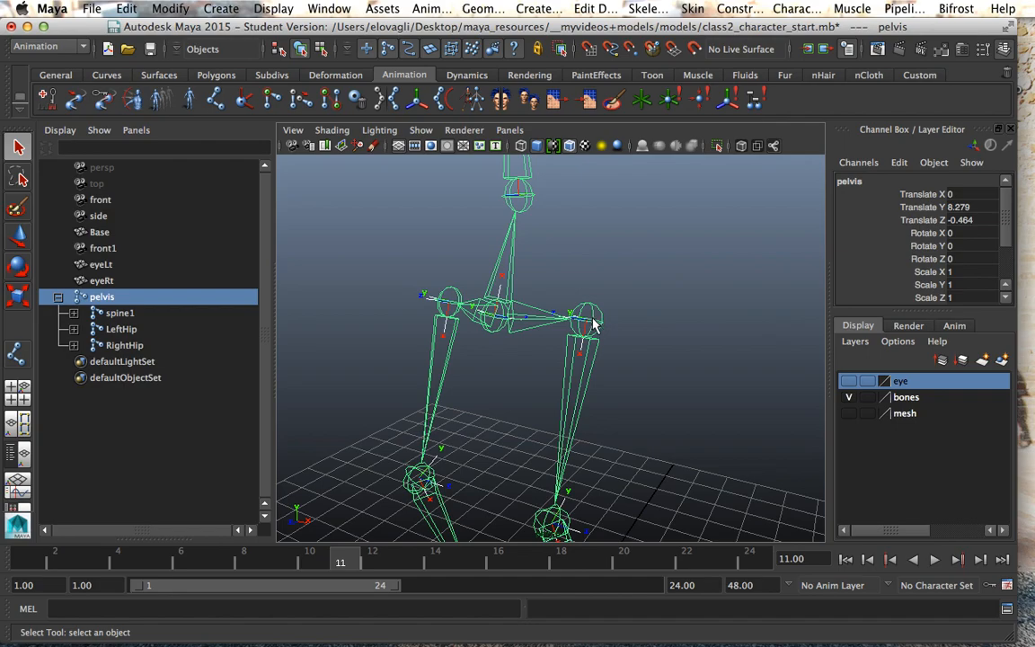
scroll(586, 342, "down", 3)
left_click(551, 451)
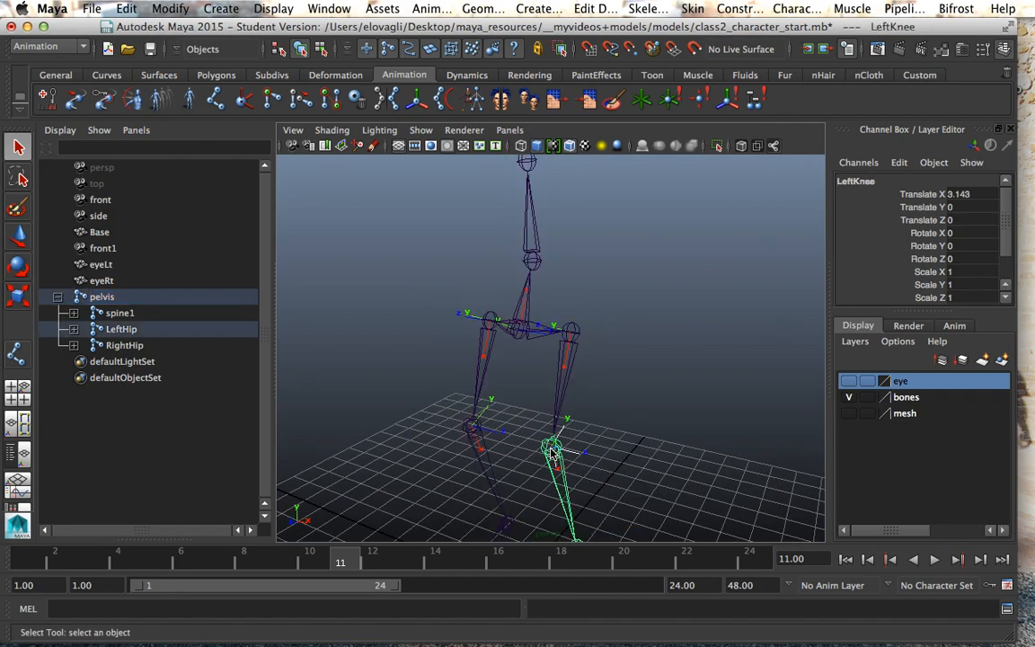
left_click(932, 259)
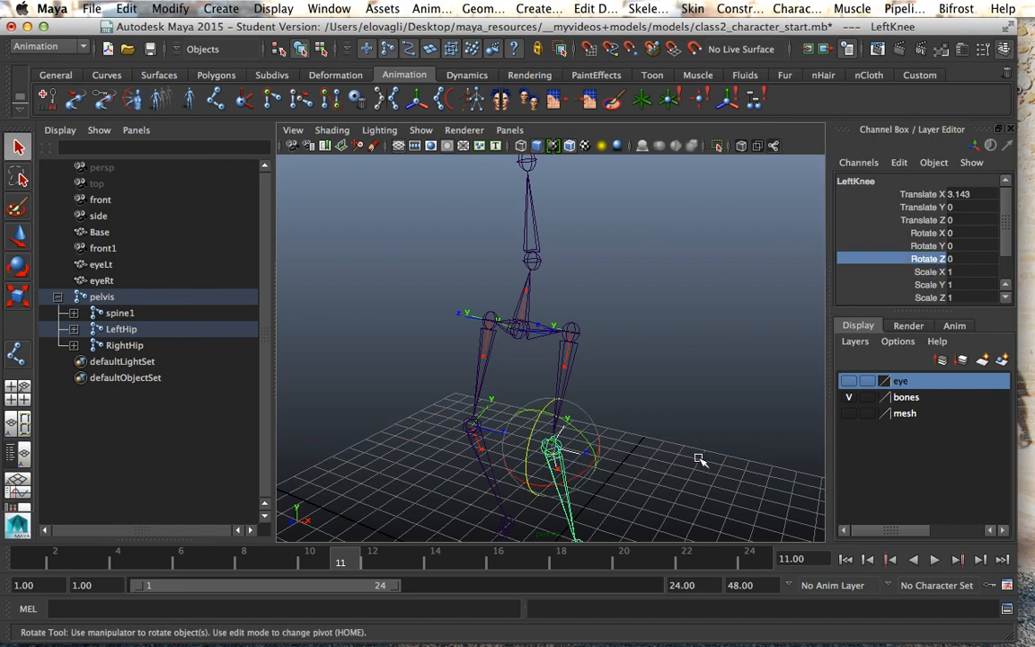
middle_click_drag(697, 457, 630, 462)
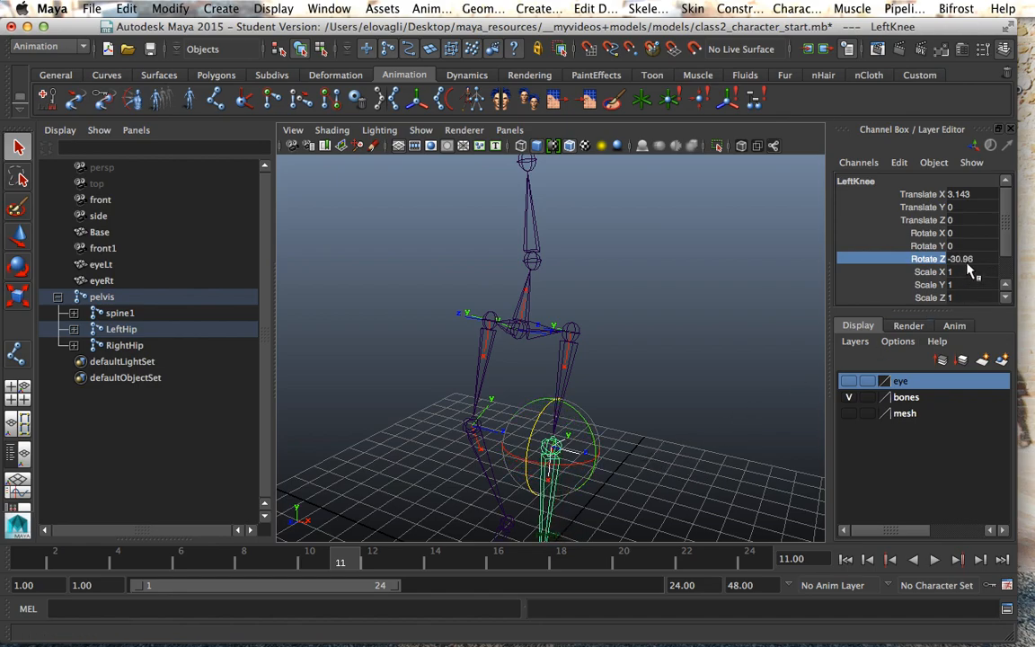
key("z")
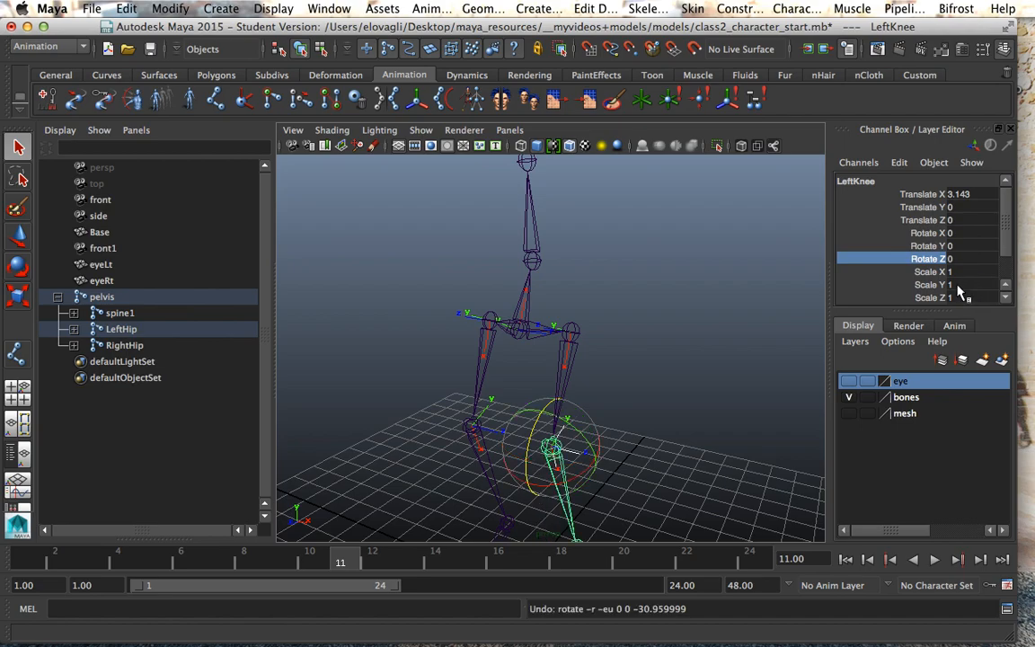
Step: Test the RightKnee's bend by rotating it about Z to about 11 degrees, and undo the rotations
left_click(472, 429)
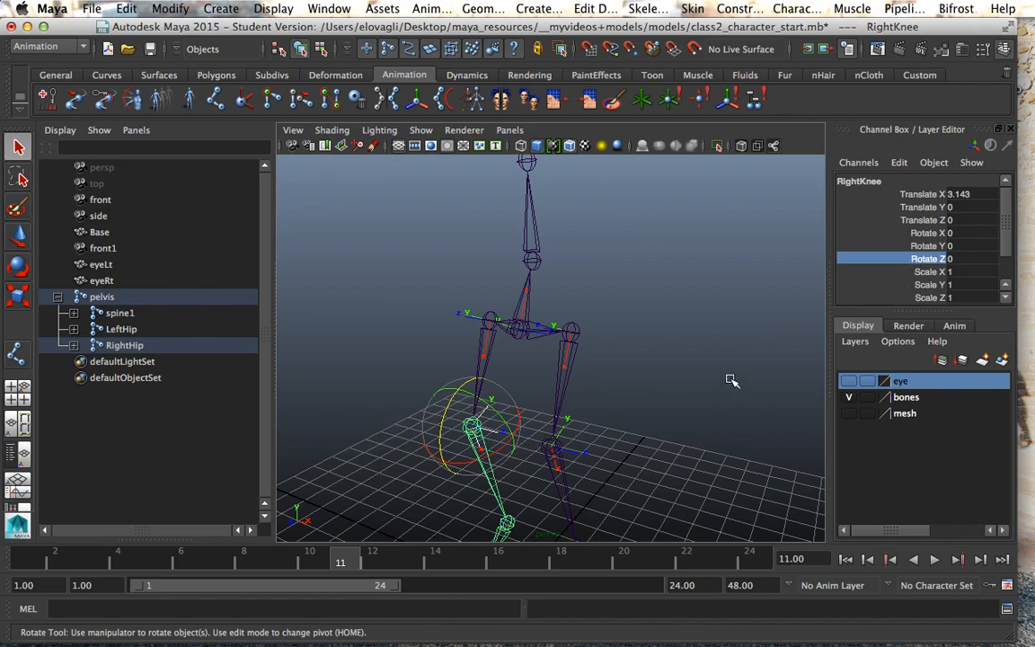
mouse_move(729, 377)
middle_mouse_down()
mouse_move(690, 367)
mouse_move(803, 368)
mouse_move(719, 368)
middle_mouse_up()
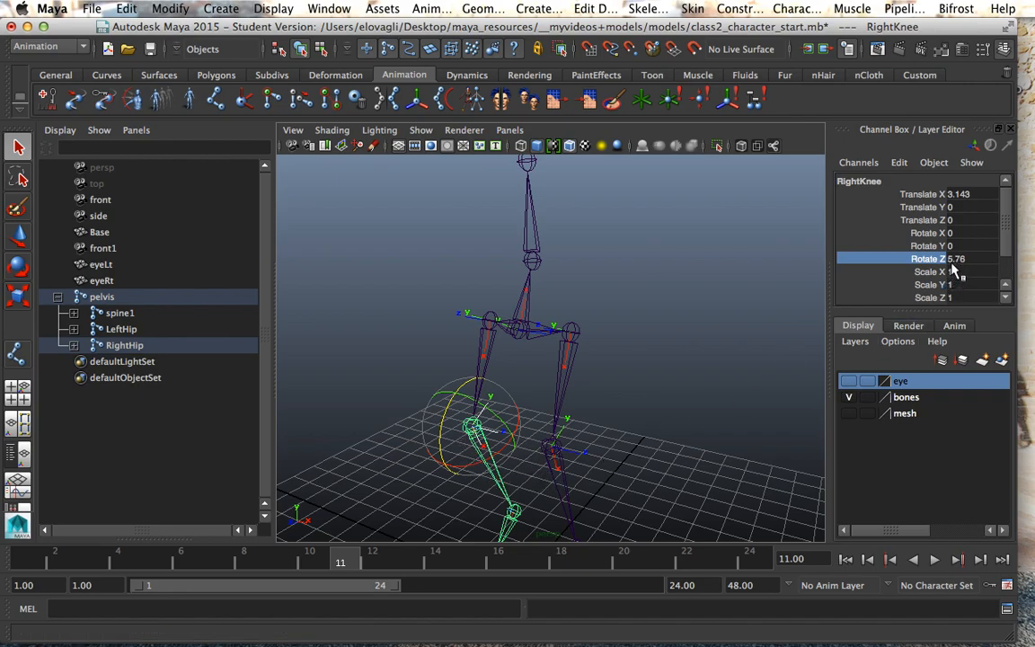
mouse_move(687, 427)
middle_mouse_down()
mouse_move(739, 421)
mouse_move(701, 428)
middle_mouse_up()
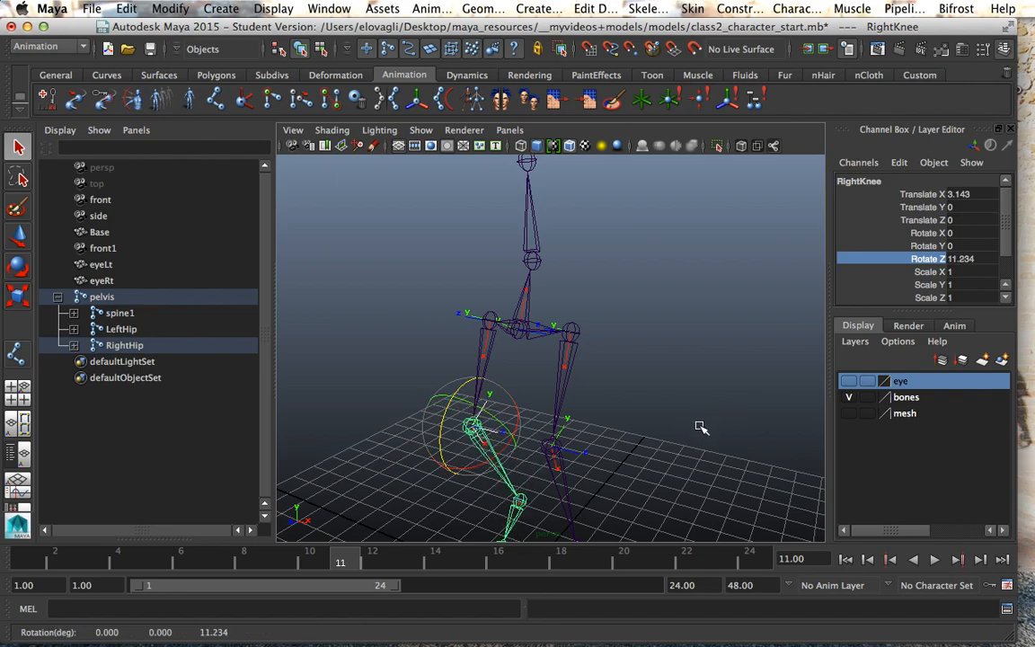
key("z")
key("z")
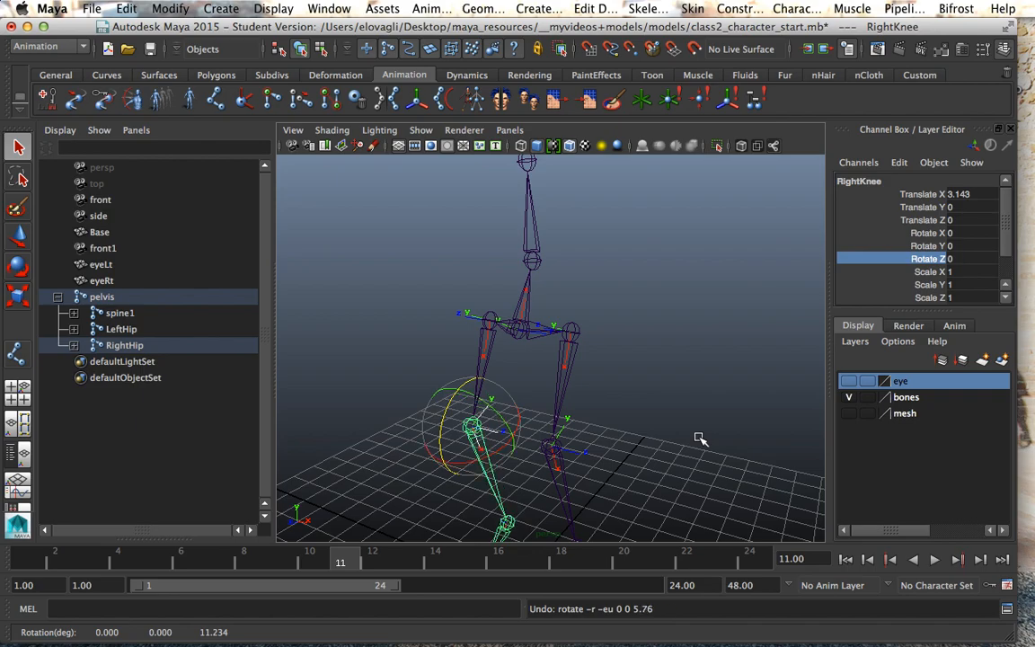
Step: Test the LeftKnee's bend in the opposite direction by rotating it about Z to about 15 degrees, and undo the rotation
left_click(555, 447)
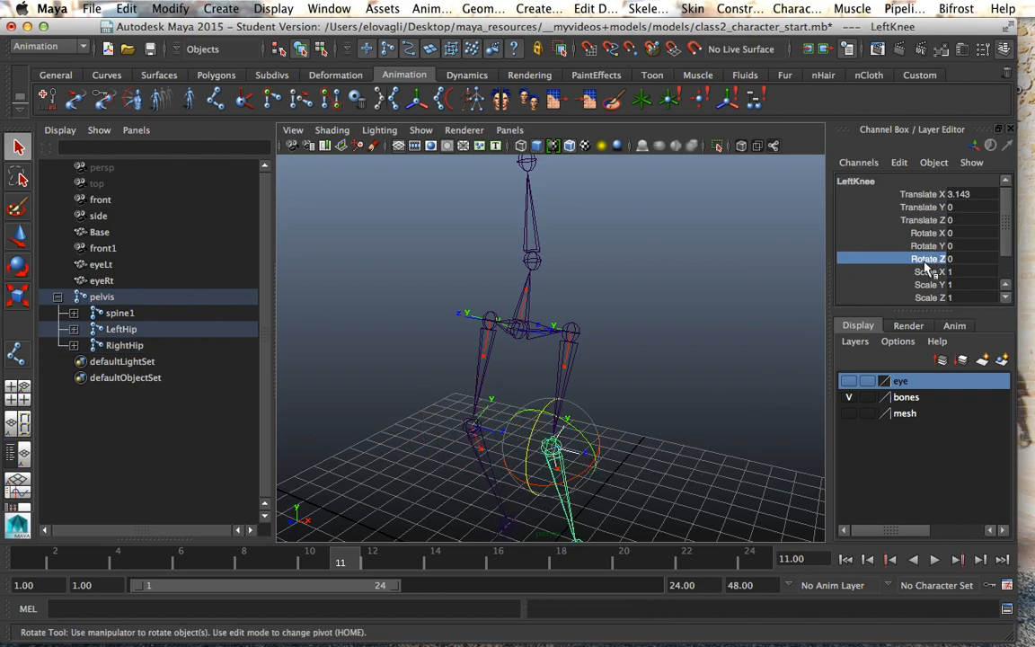
middle_click_drag(749, 374, 715, 319)
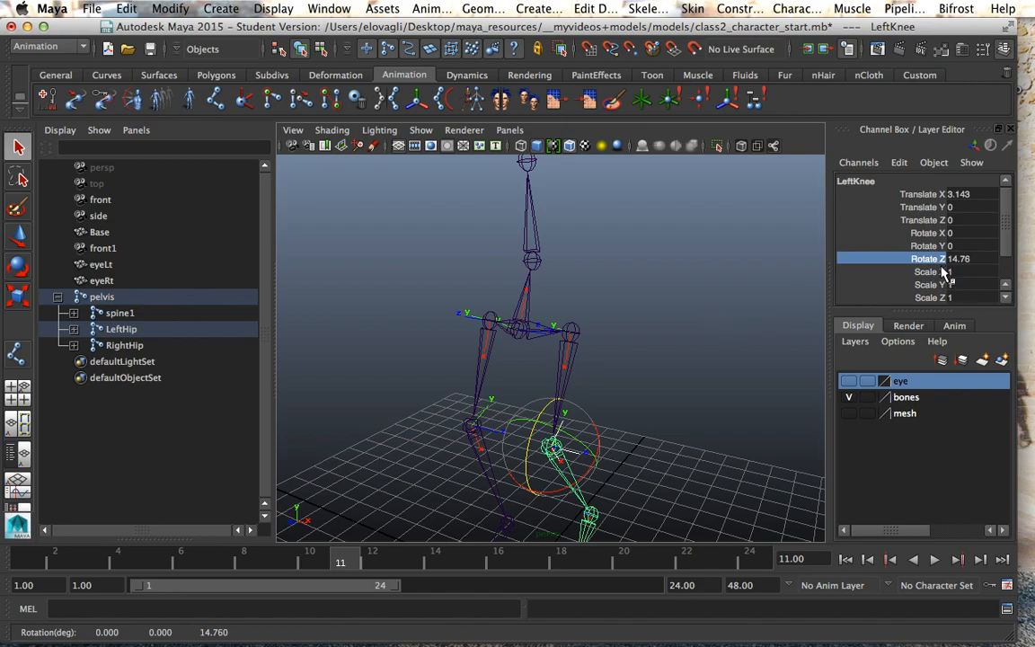
key("ctrl+z")
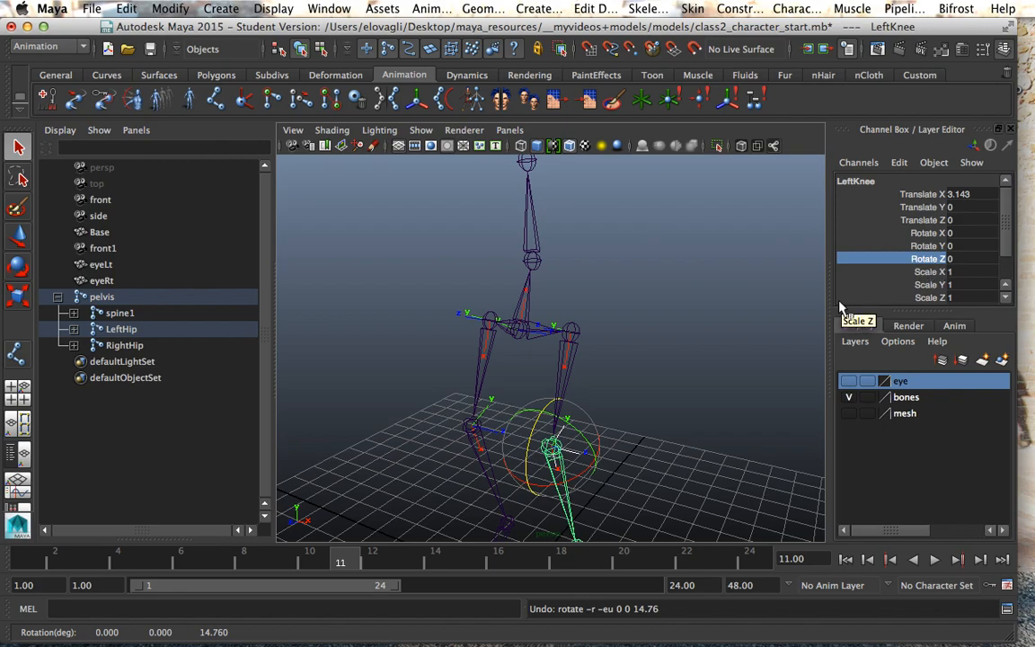
Step: Test the LeftHip's sideways swing by rotating it about Y to about -25 degrees, and undo the rotation
left_click(573, 334)
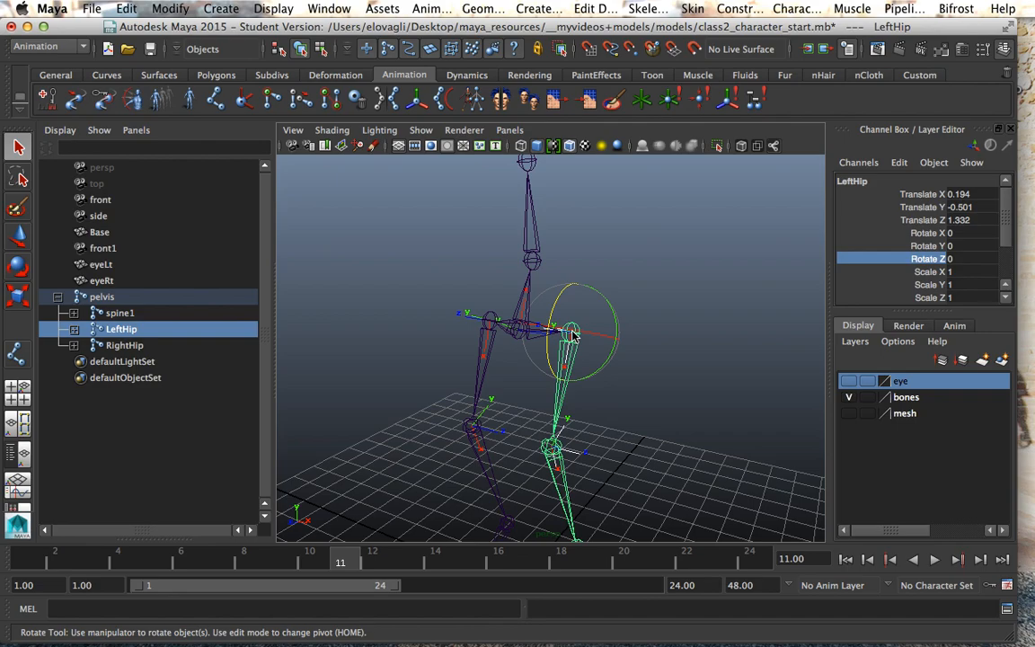
left_click(926, 247)
middle_click_drag(708, 383, 665, 344)
left_click_drag(691, 387, 763, 378, "alt")
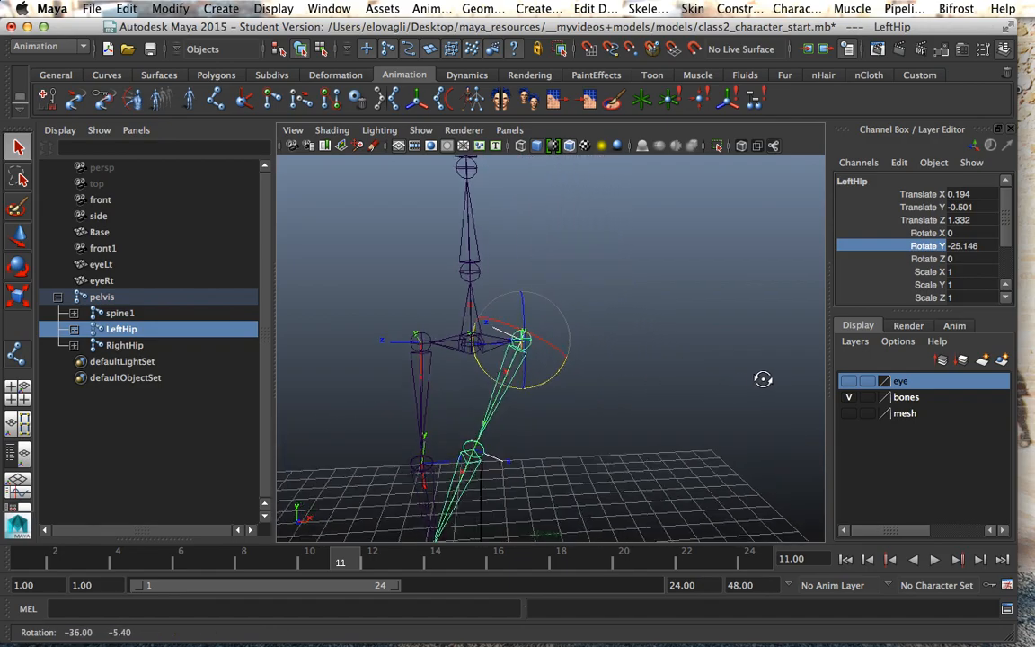
key("z")
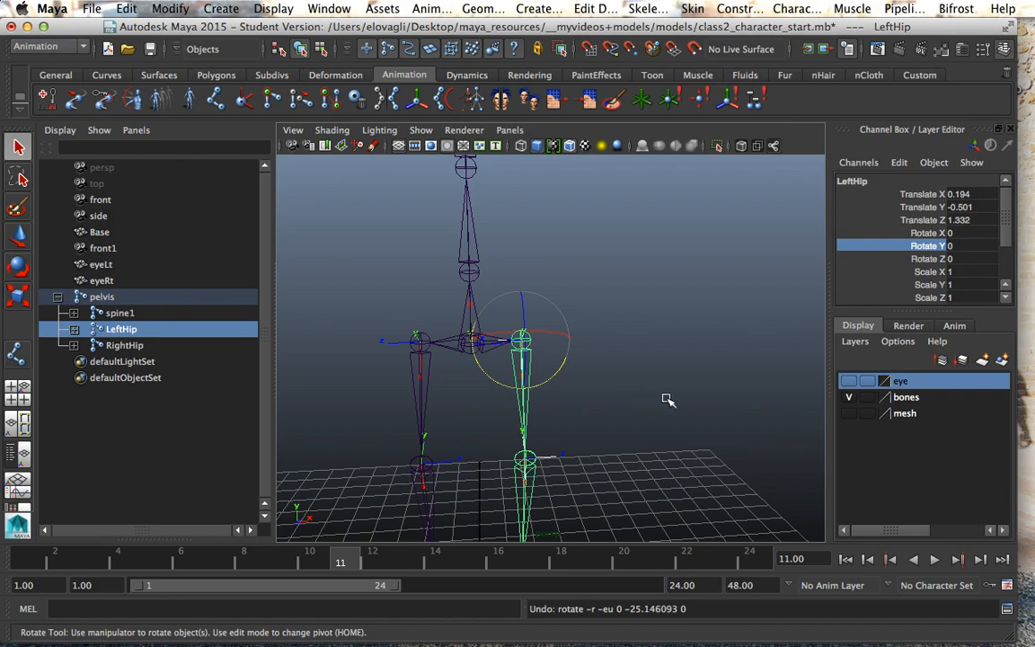
Step: Test the LeftHip's swing about Z in both directions, to about 22 and -24 degrees, undoing each rotation
left_click_drag(680, 399, 564, 336, "alt")
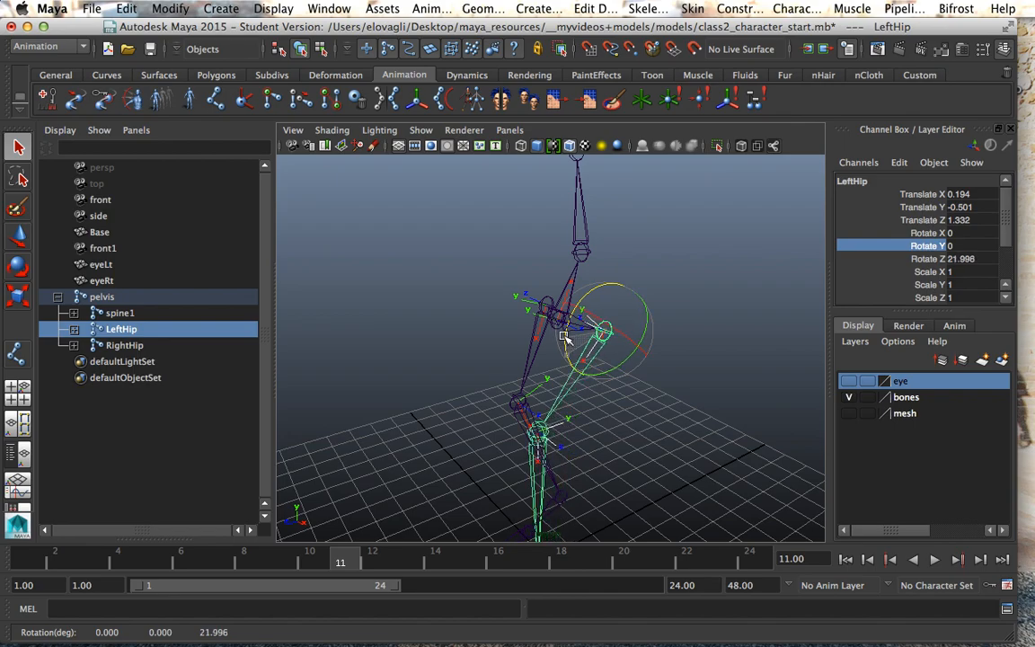
left_click(937, 259)
key("ctrl+z")
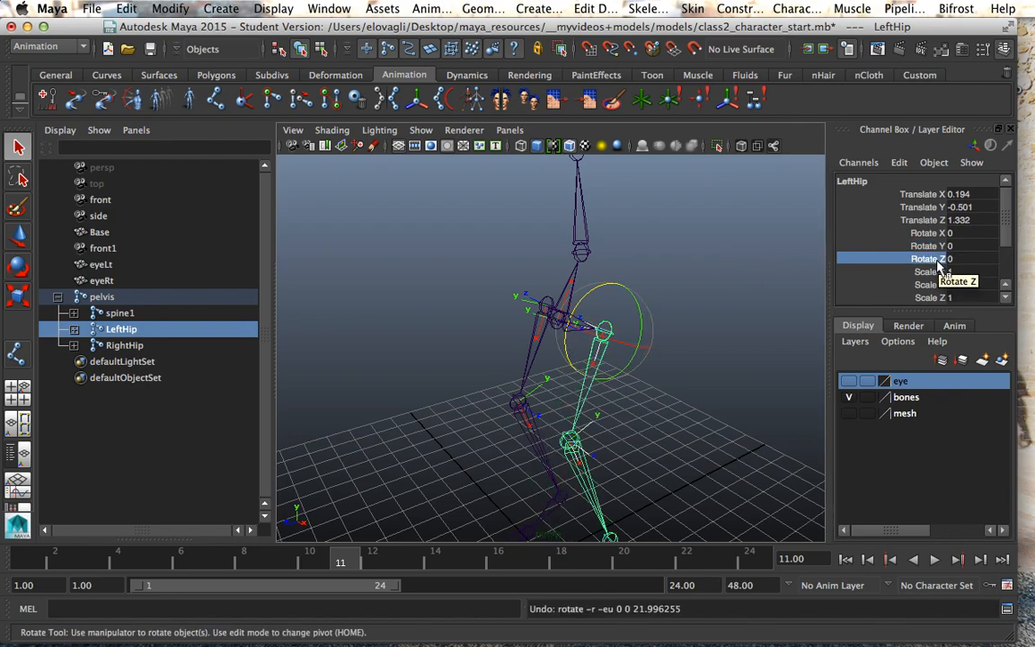
middle_click_drag(793, 328, 737, 329)
key("z")
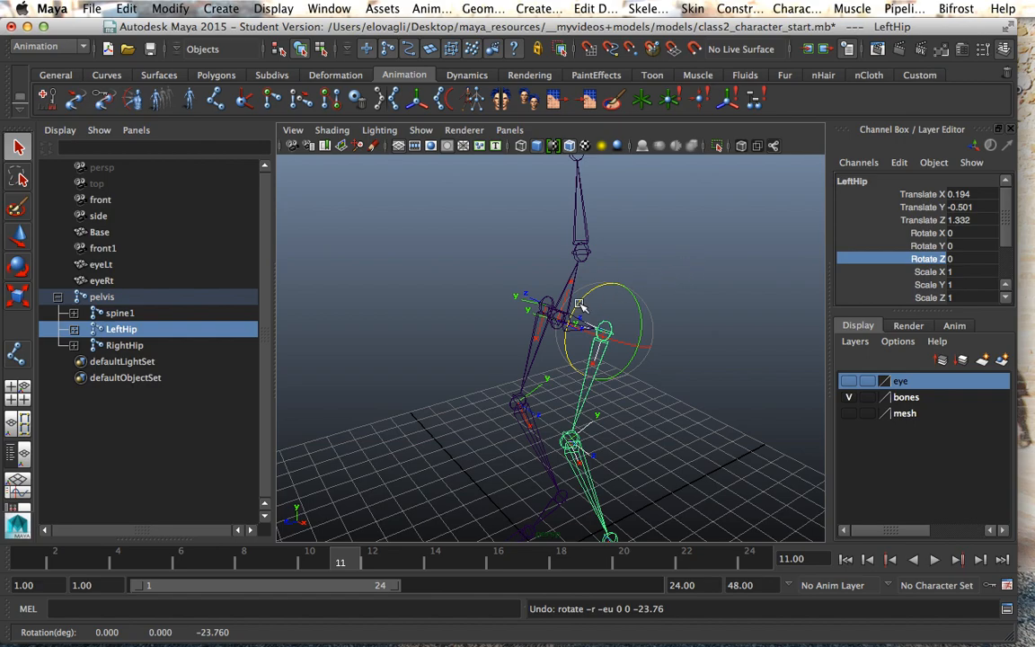
Step: Test the RightHip's swing by rotating it about Z to about 15 degrees, and undo the rotation
left_click(545, 308)
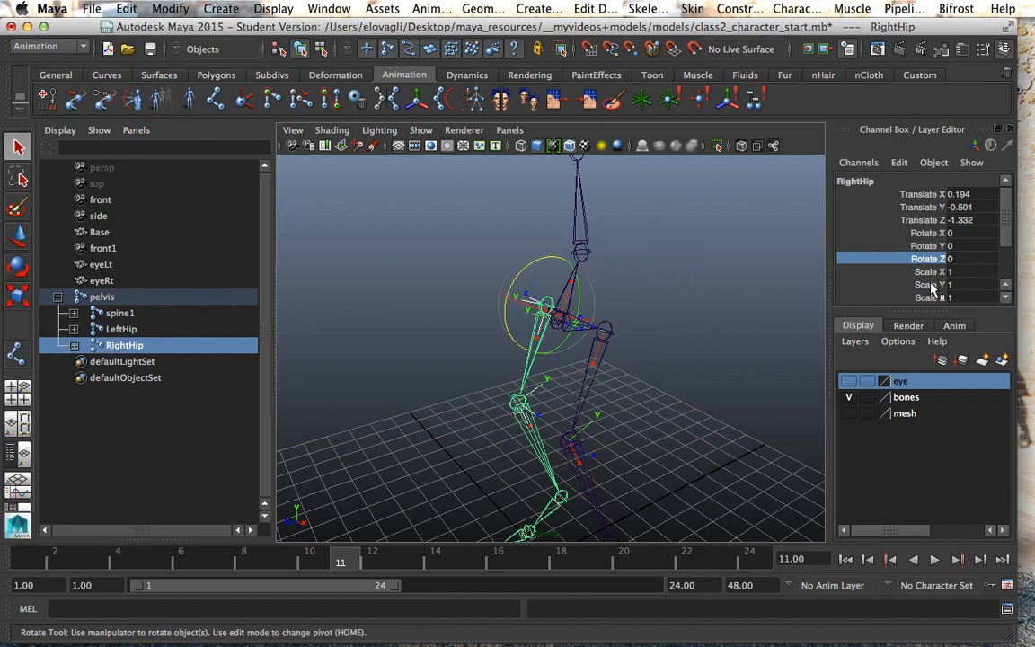
middle_click_drag(667, 293, 767, 326)
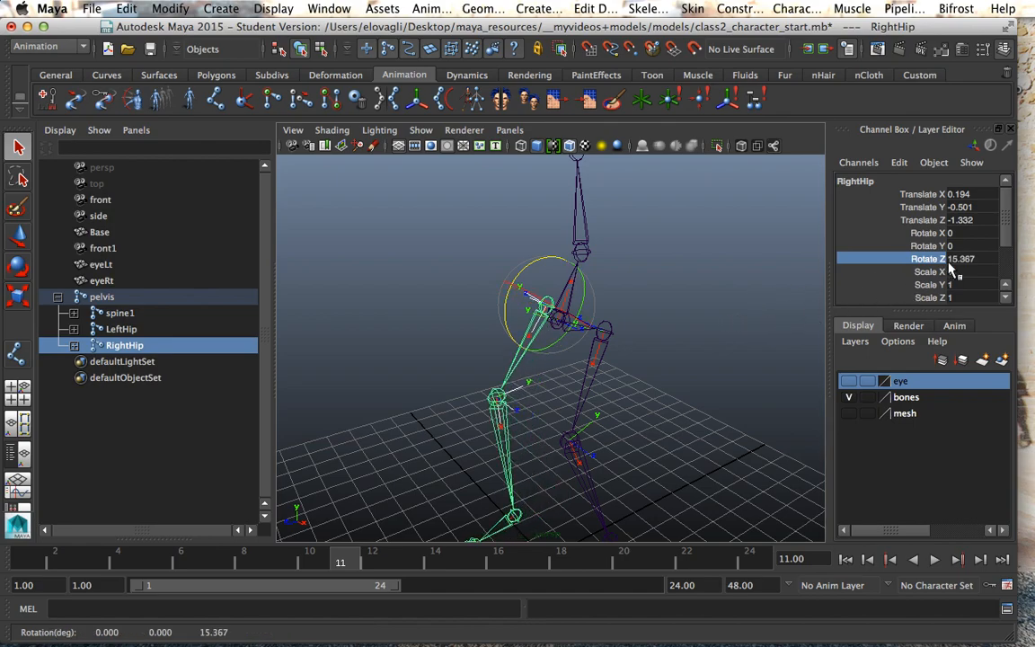
key("ctrl+z")
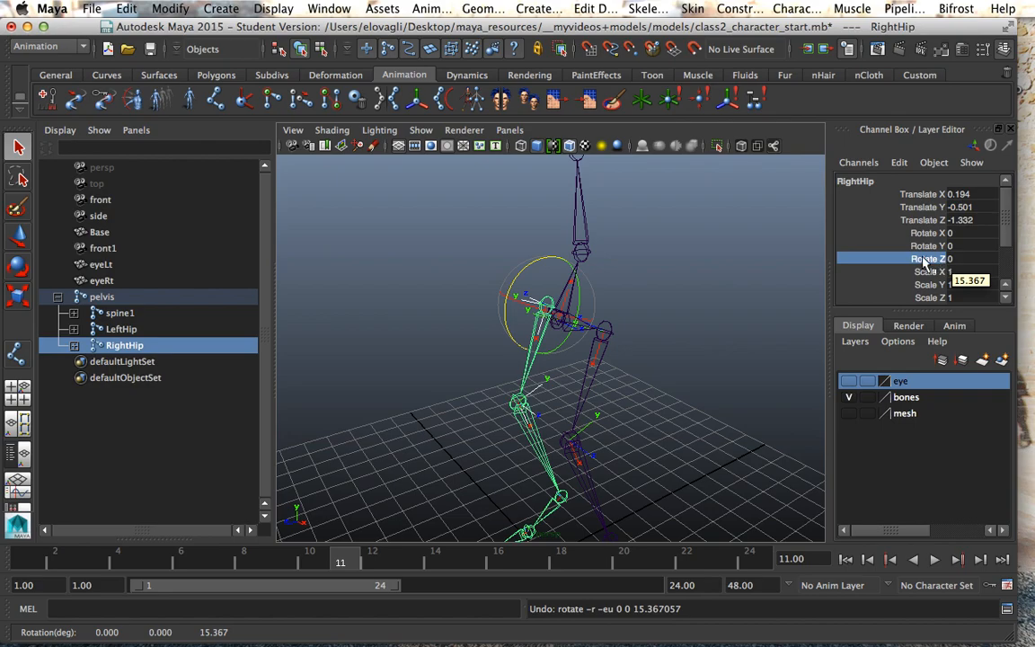
Step: Test the LeftElbow's bend by rotating it about Y to about -17 and -32 degrees, undoing each rotation
left_click_drag(739, 250, 578, 339, "alt")
key("e")
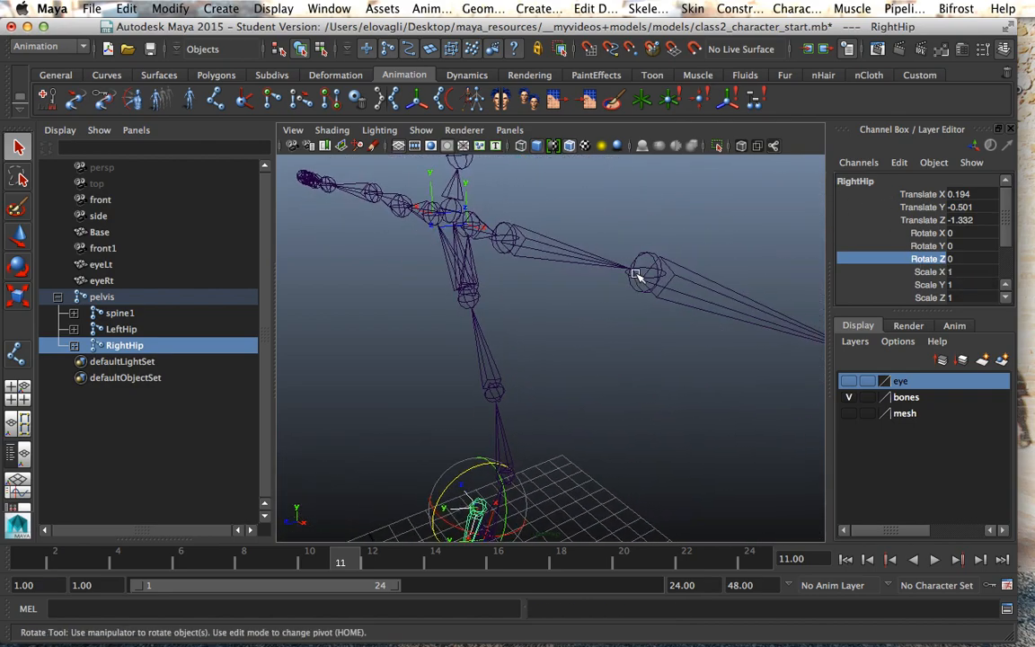
left_click(635, 289)
left_click_drag(635, 290, 577, 338, "alt")
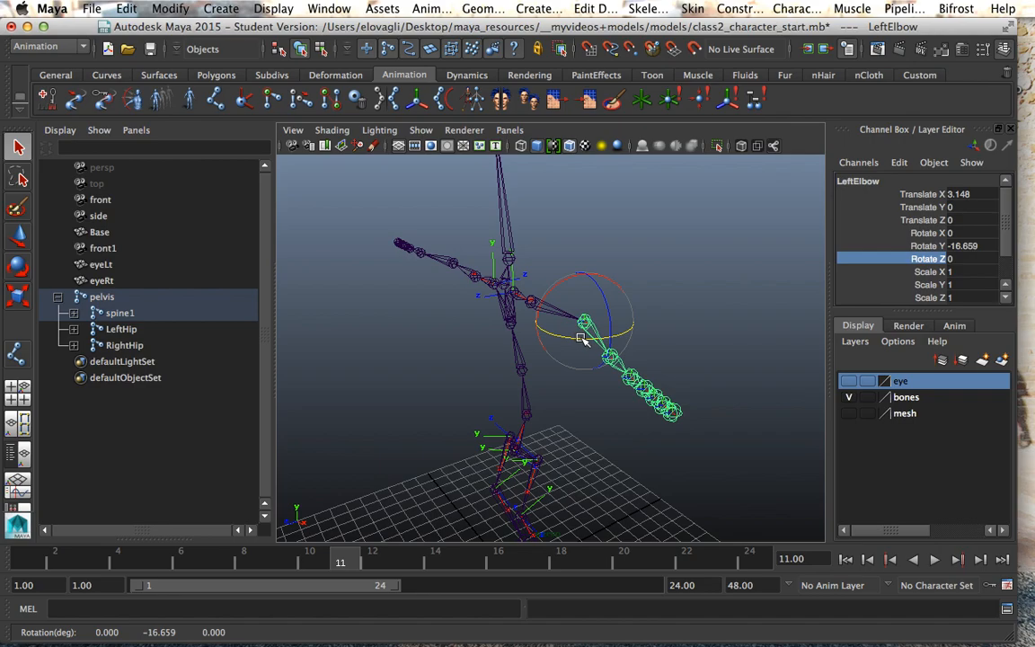
key("super+z")
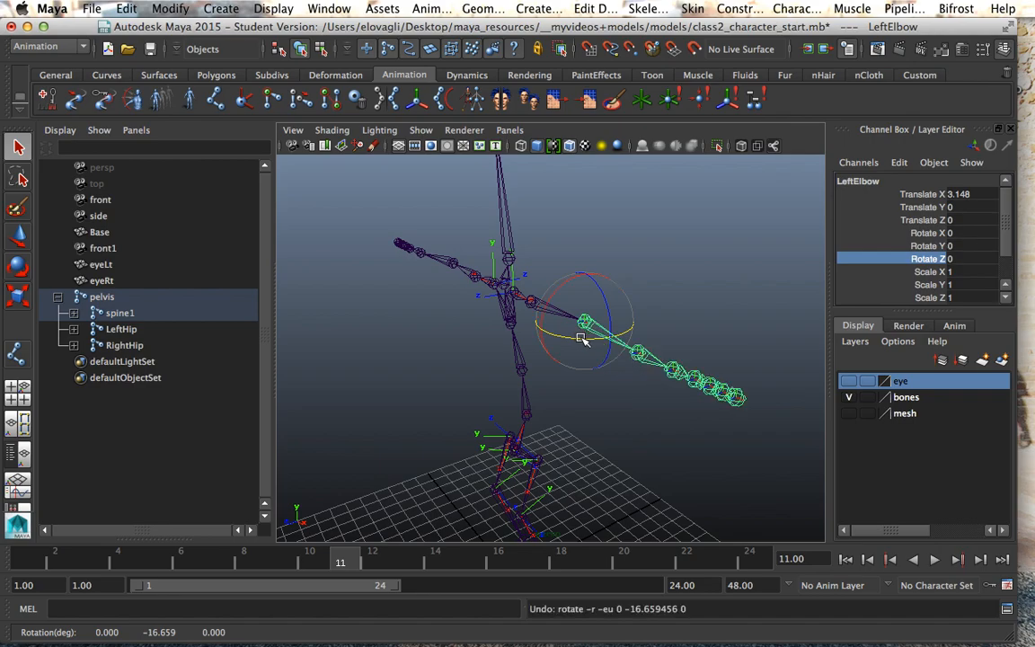
left_click(930, 245)
middle_click_drag(742, 298, 813, 300)
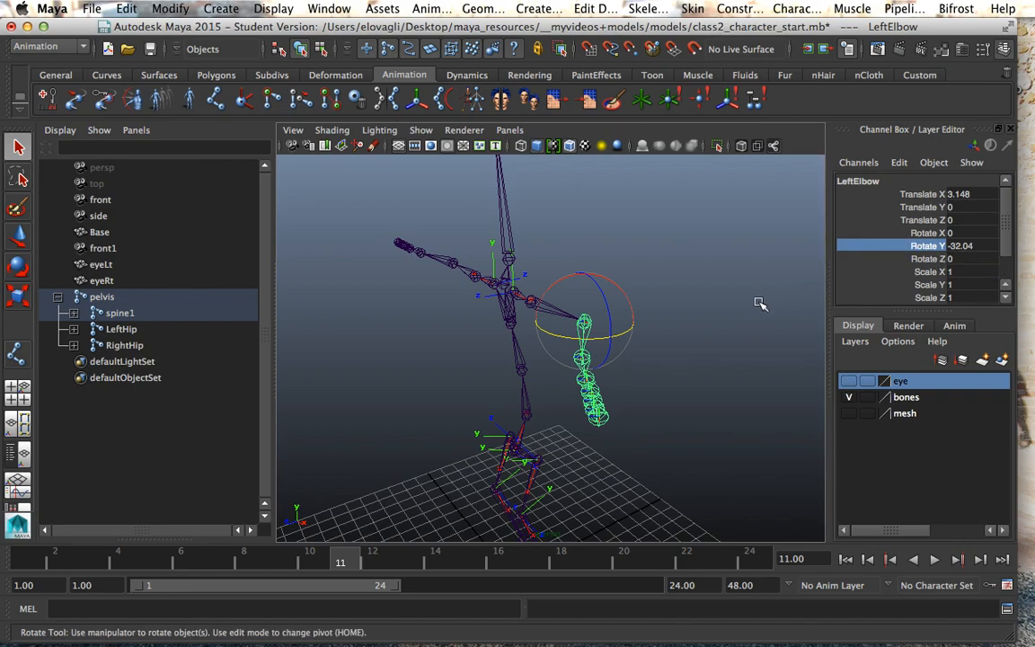
left_click(724, 348)
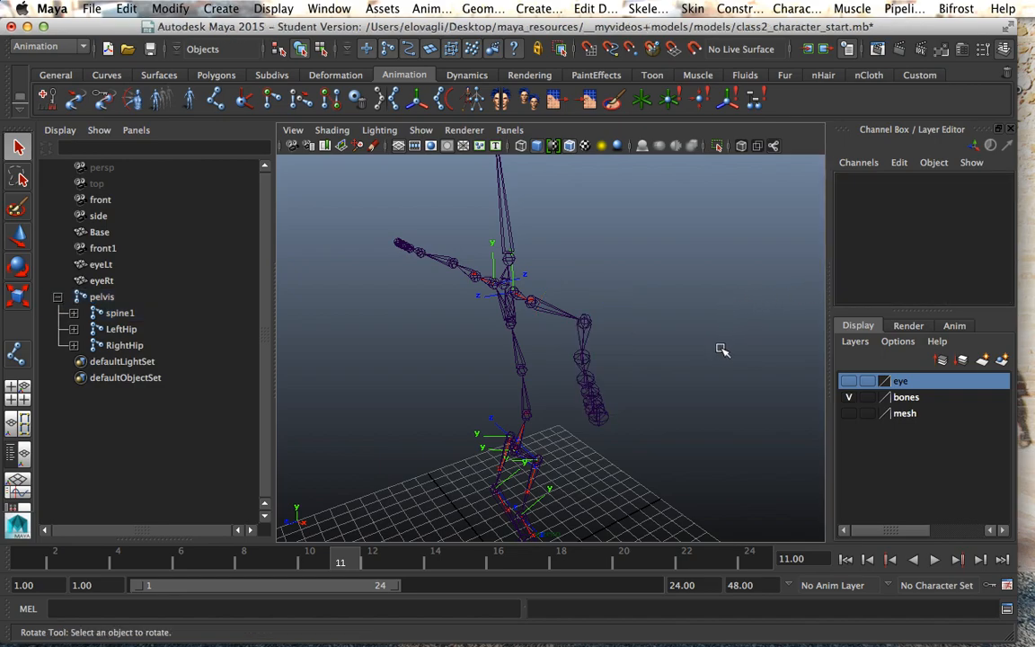
key("ctrl+z")
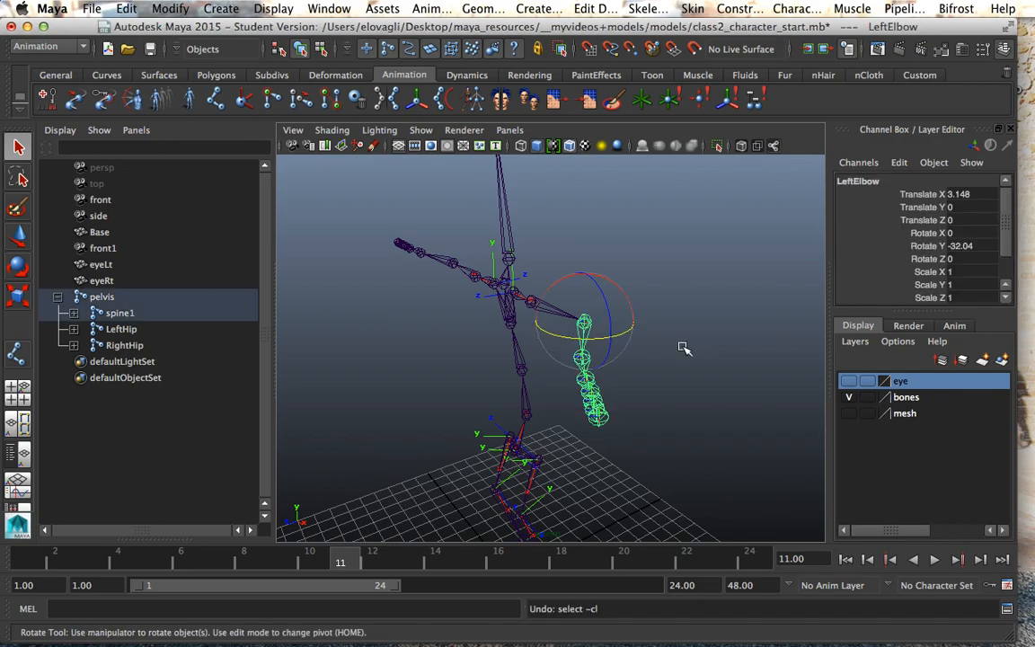
key("ctrl+z")
Step: Check the LeftElbow's bend from a higher angle by rotating it about Y to about -19 degrees, and undo the rotation
left_click_drag(683, 347, 663, 356, "alt")
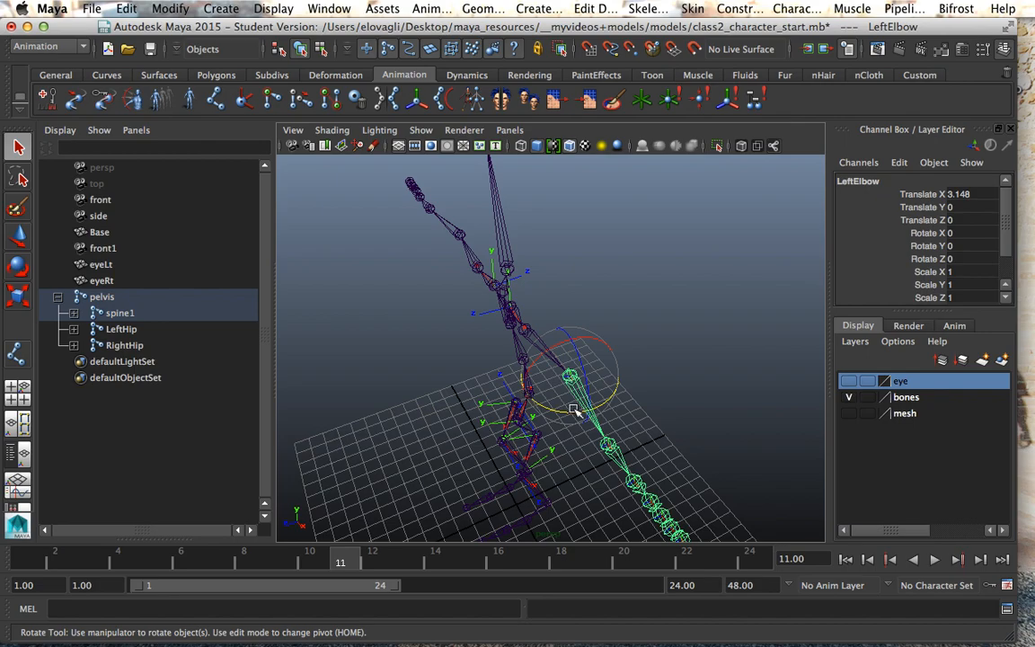
left_click(927, 245)
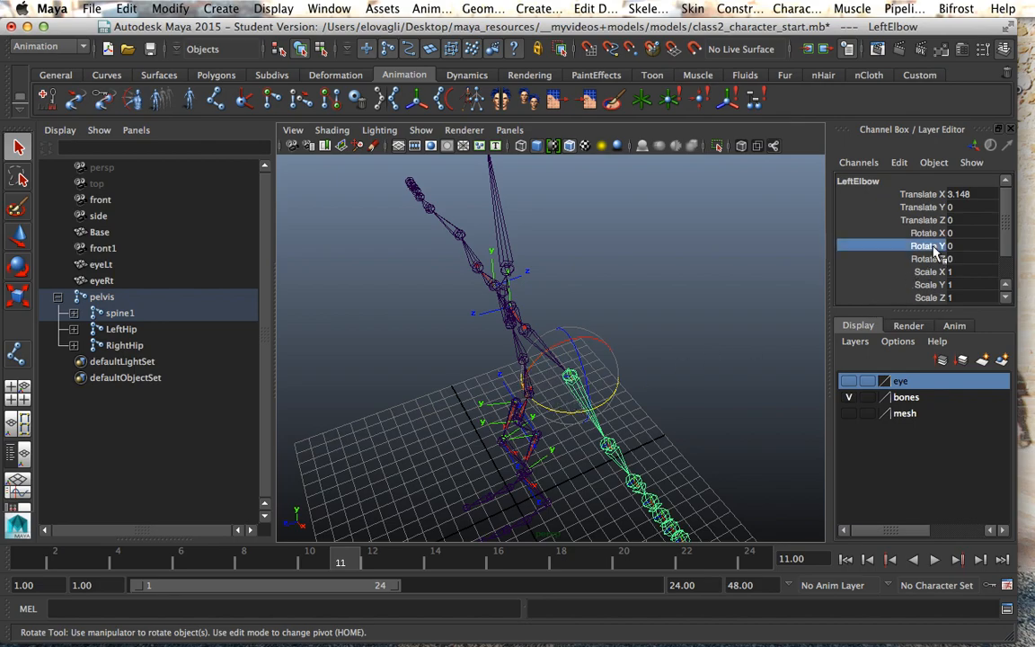
mouse_move(723, 364)
middle_mouse_down()
mouse_move(691, 372)
mouse_move(721, 365)
middle_mouse_up()
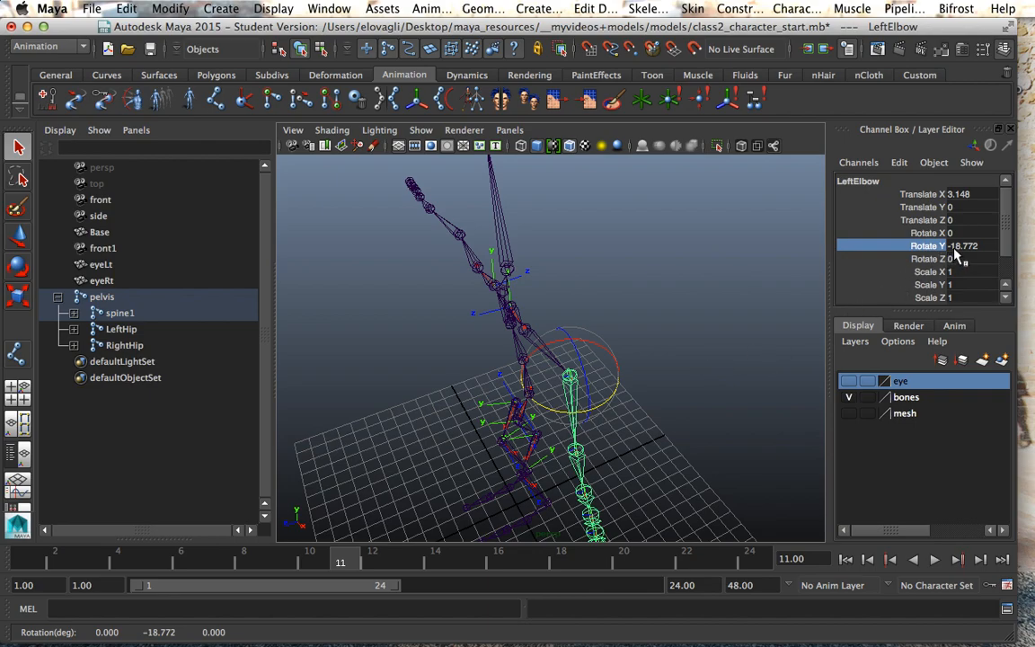
key("ctrl+z")
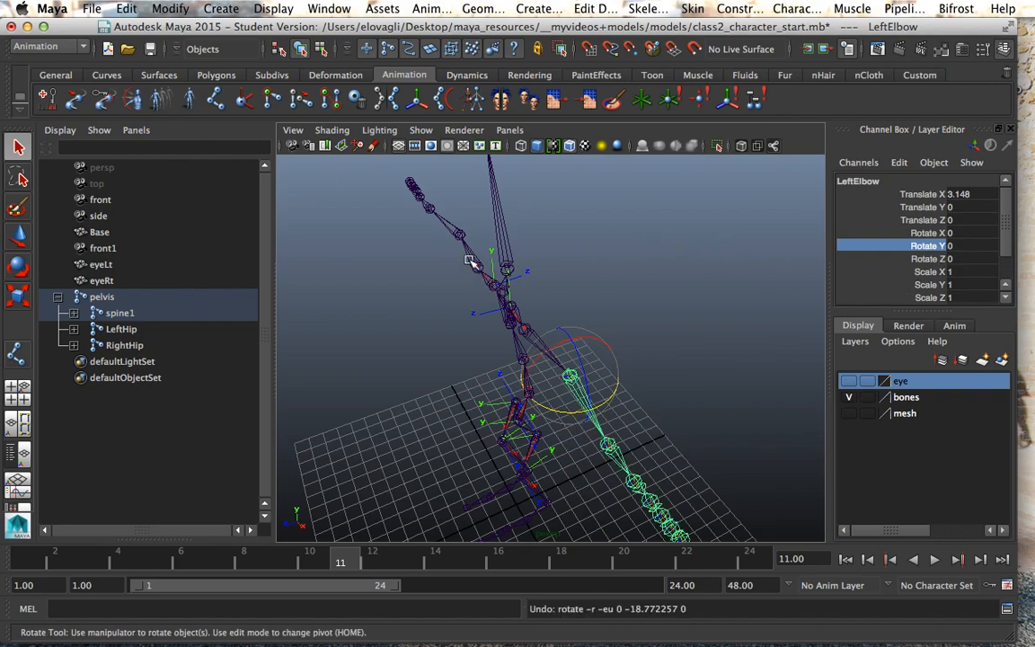
Step: Test the RightElbow's bend by rotating it about Y to about 19 degrees, and undo the rotation
left_click(459, 234)
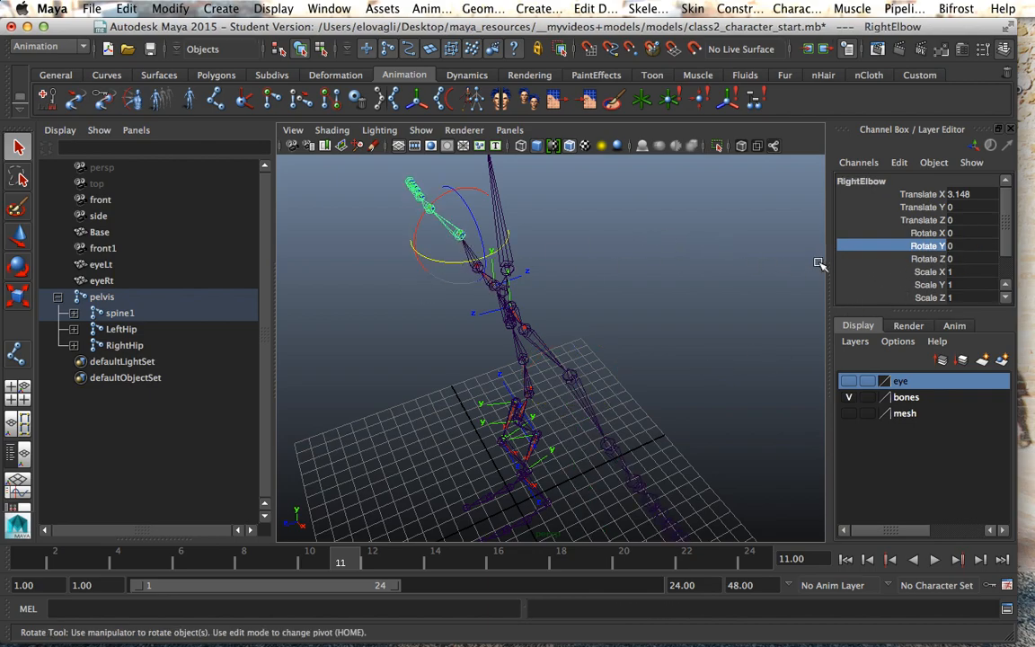
middle_click_drag(425, 326, 466, 341)
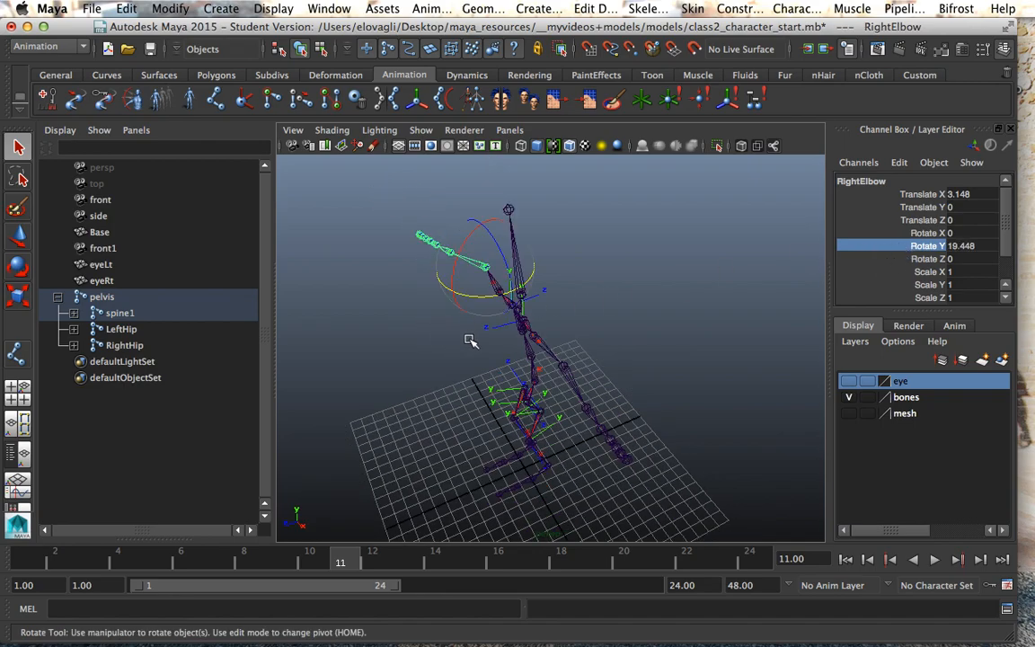
key("ctrl+z")
Step: Show the local rotation axes on the LeftElbow and LeftShoulder joints
left_click(566, 368)
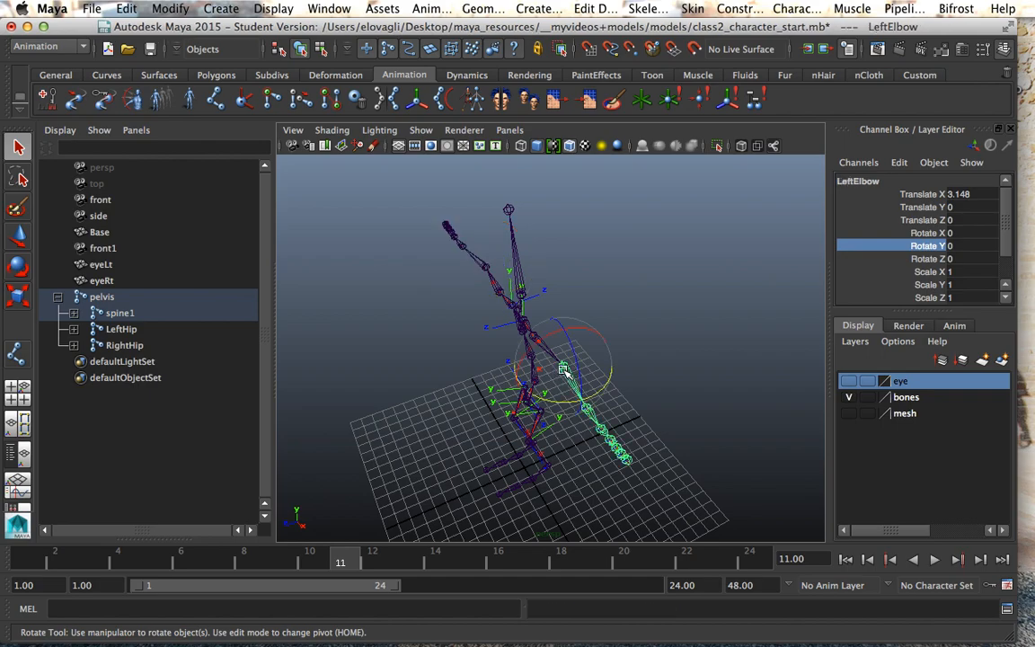
left_click(276, 9)
mouse_move(308, 183)
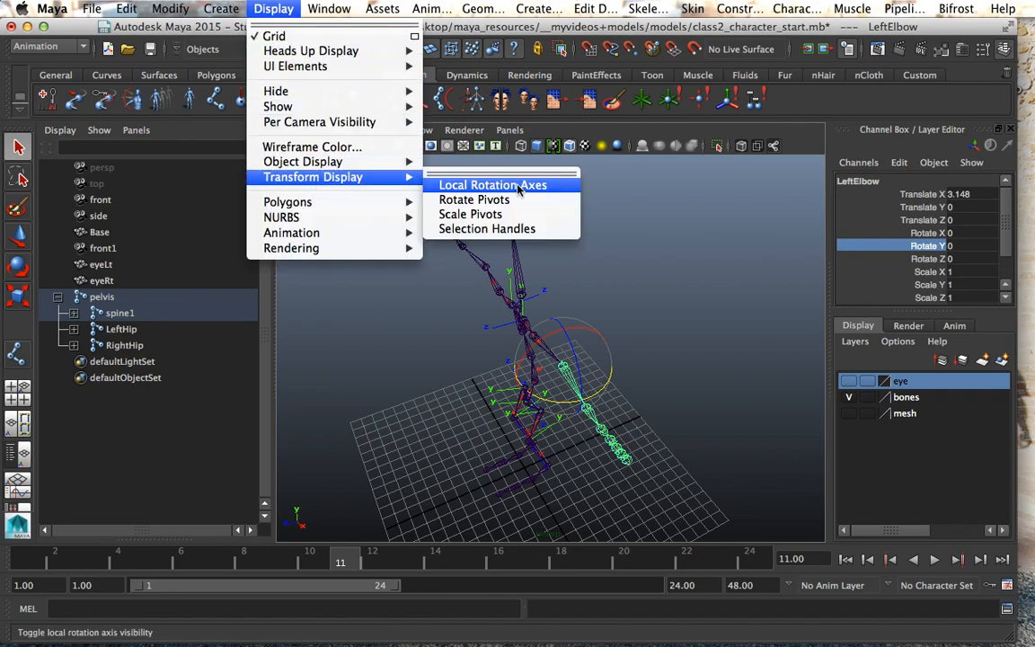
left_click(517, 186)
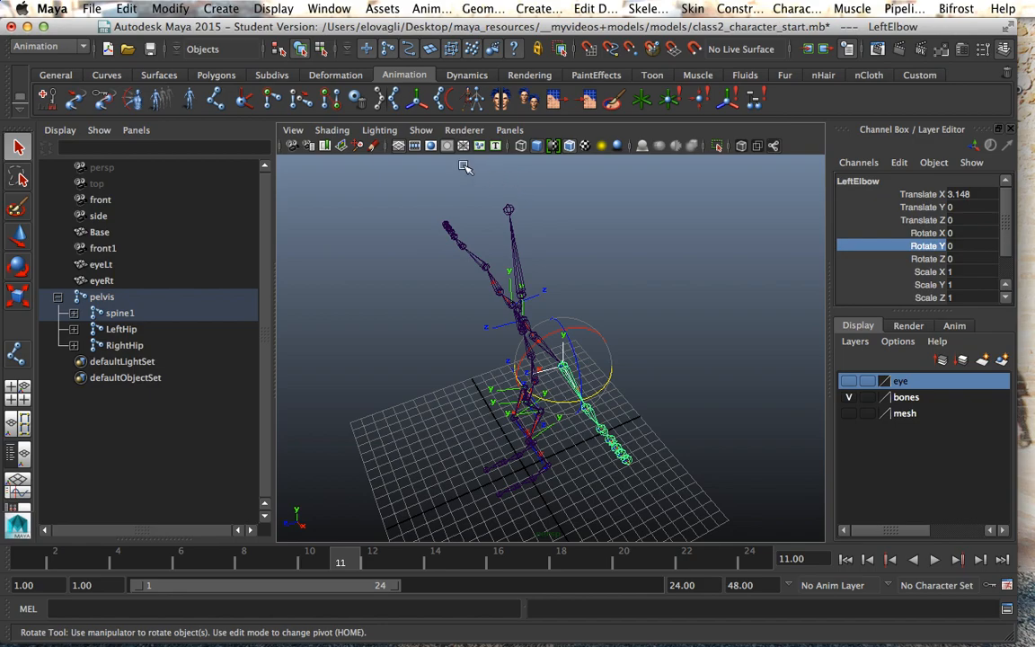
left_click_drag(443, 272, 661, 431, "ctrl+alt")
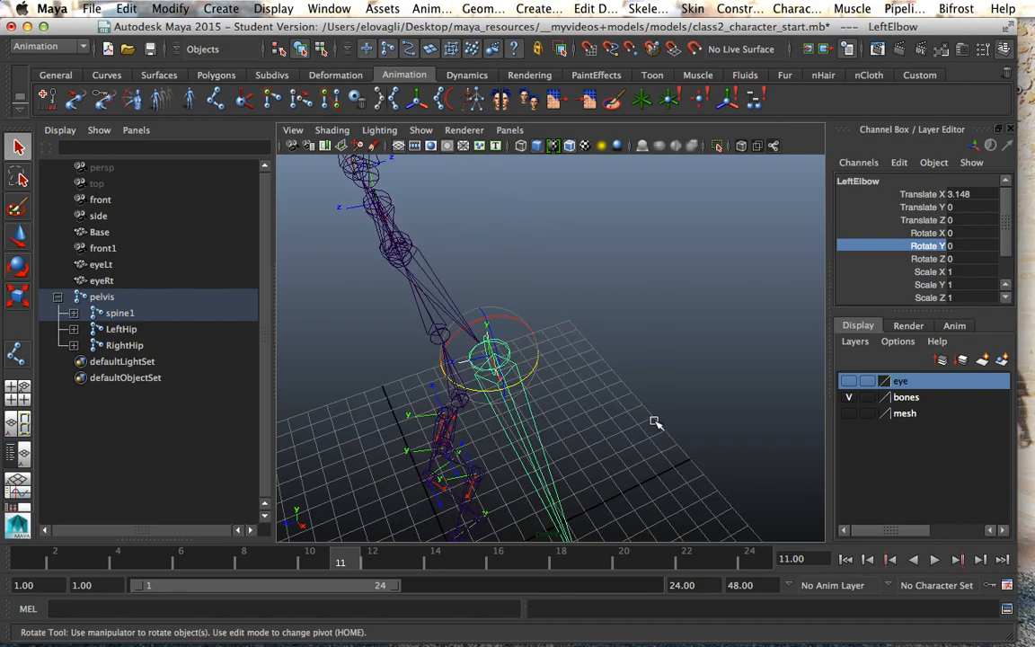
left_click_drag(546, 325, 611, 381, "alt")
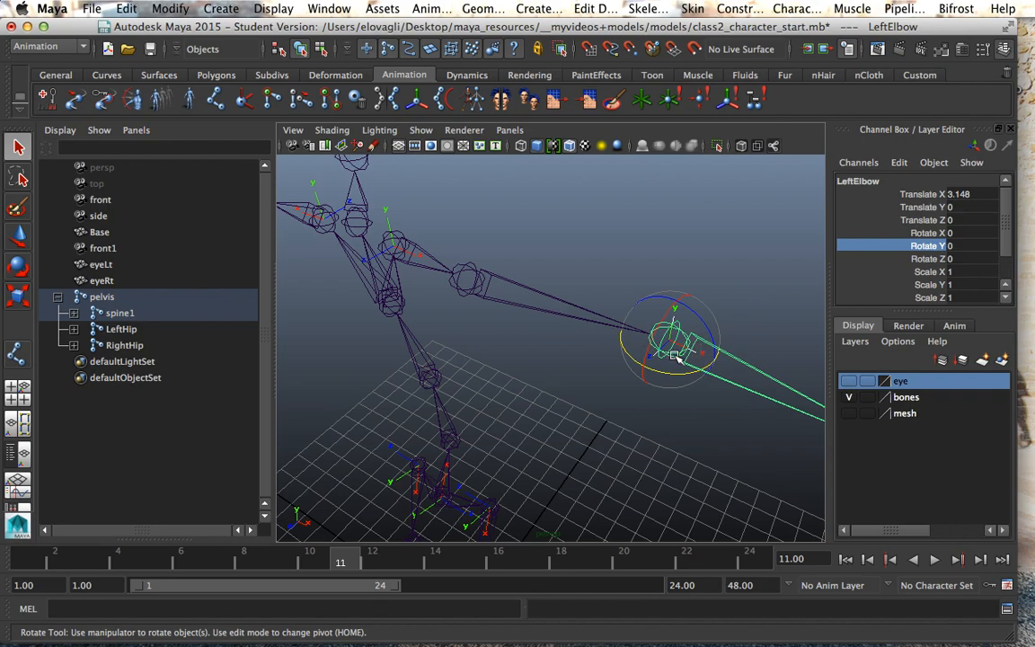
left_click(462, 286)
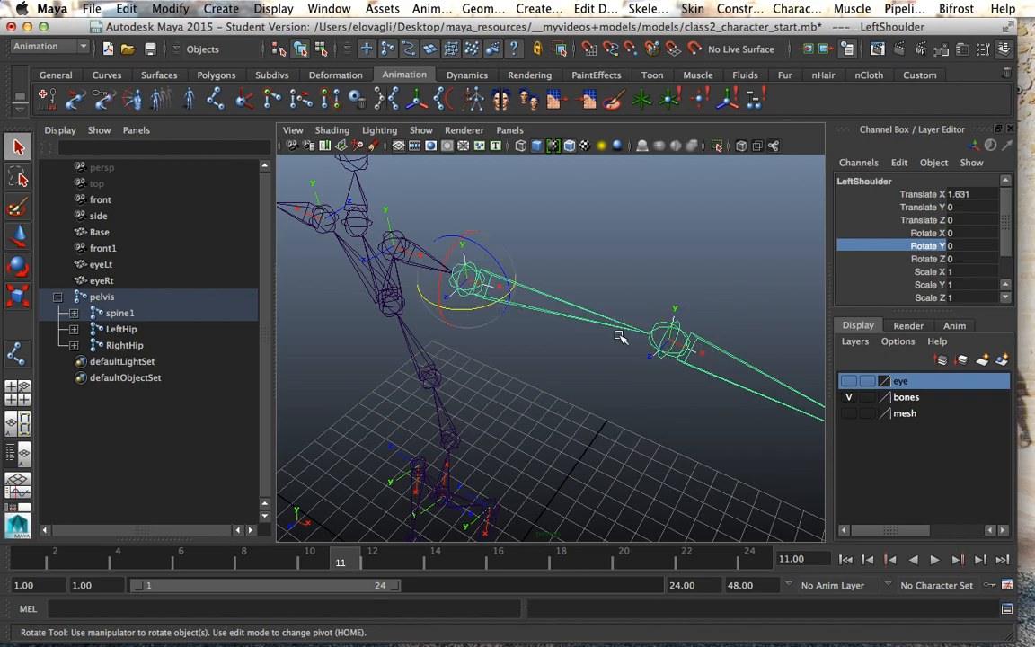
Step: Test the LeftElbow against its displayed axes by rotating it about Y to about -26 degrees, and undo the rotation
left_click(669, 339)
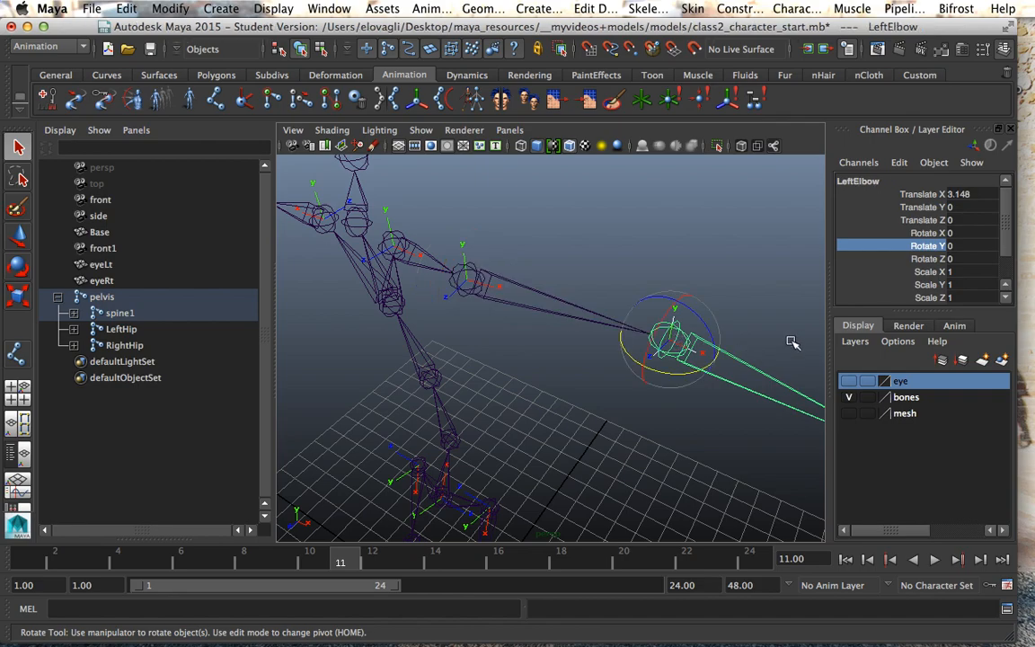
left_click_drag(677, 376, 659, 375)
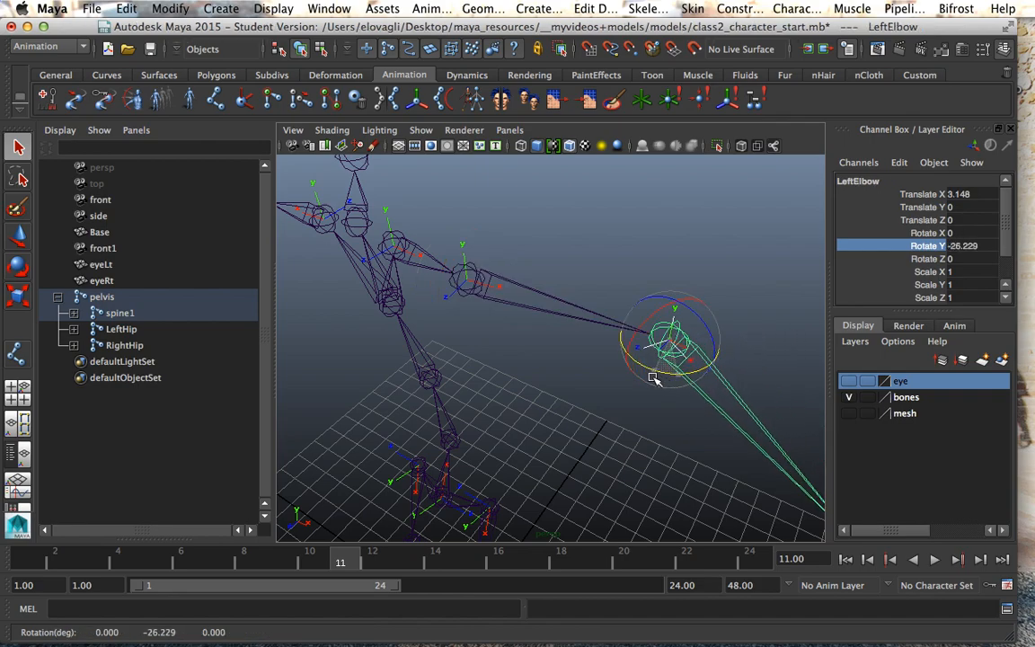
key("ctrl+z")
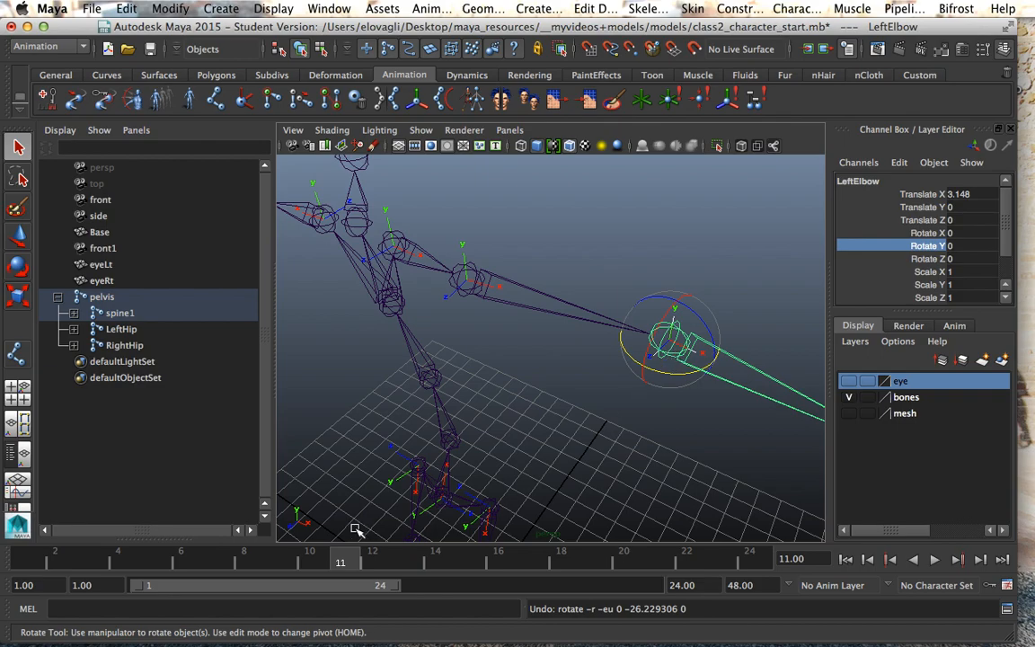
Step: Write the command "rotate 180 0 0;" and save it to the Custom shelf as a MEL script
left_click(89, 609)
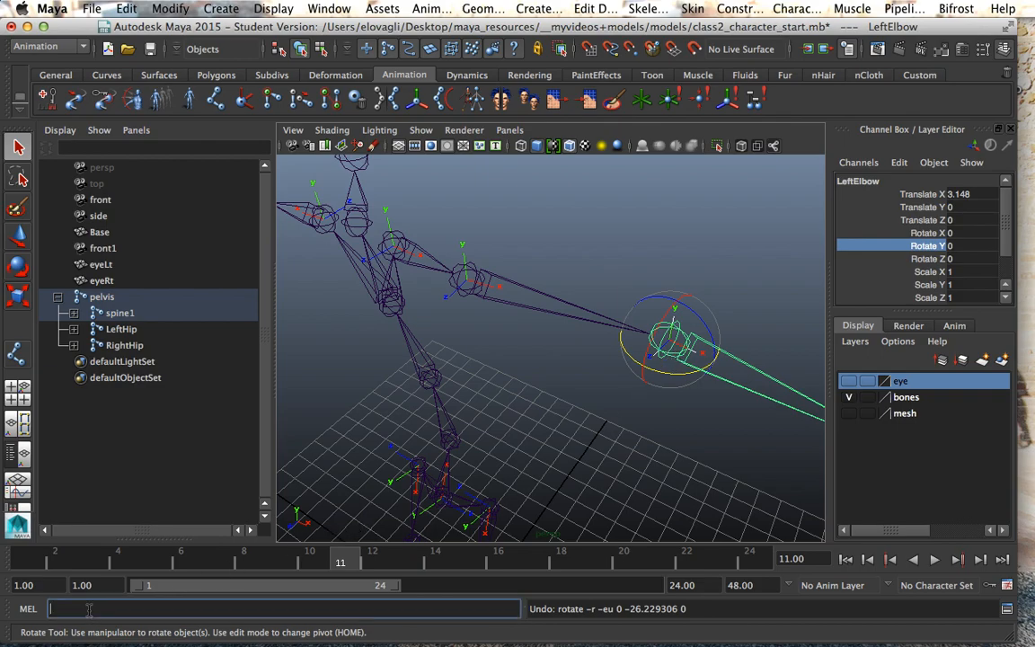
type("rotate 180 0 0;")
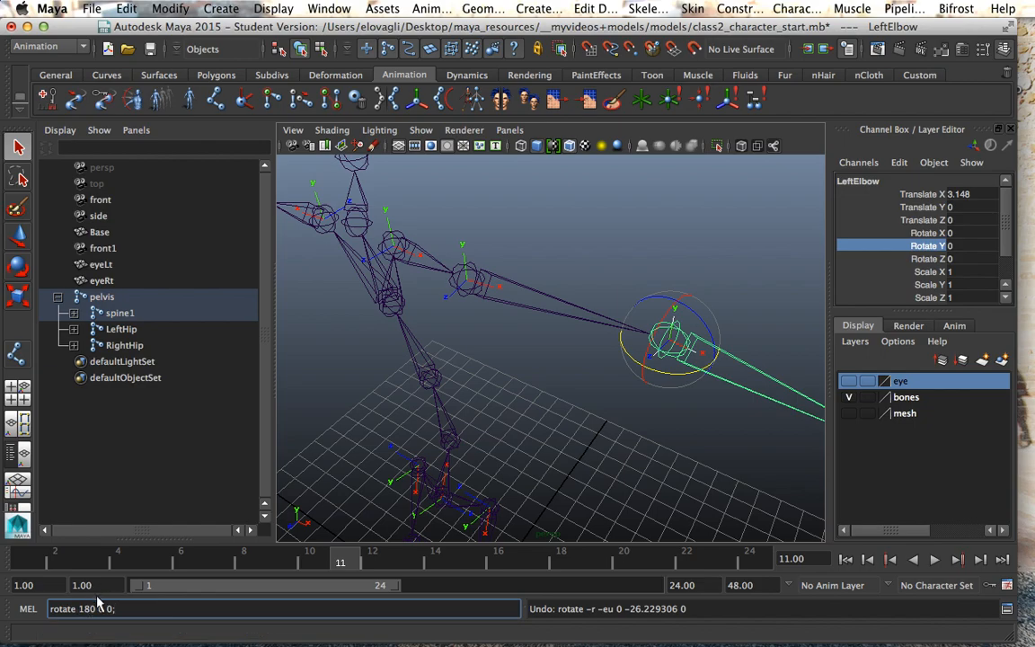
left_click_drag(119, 608, 51, 608)
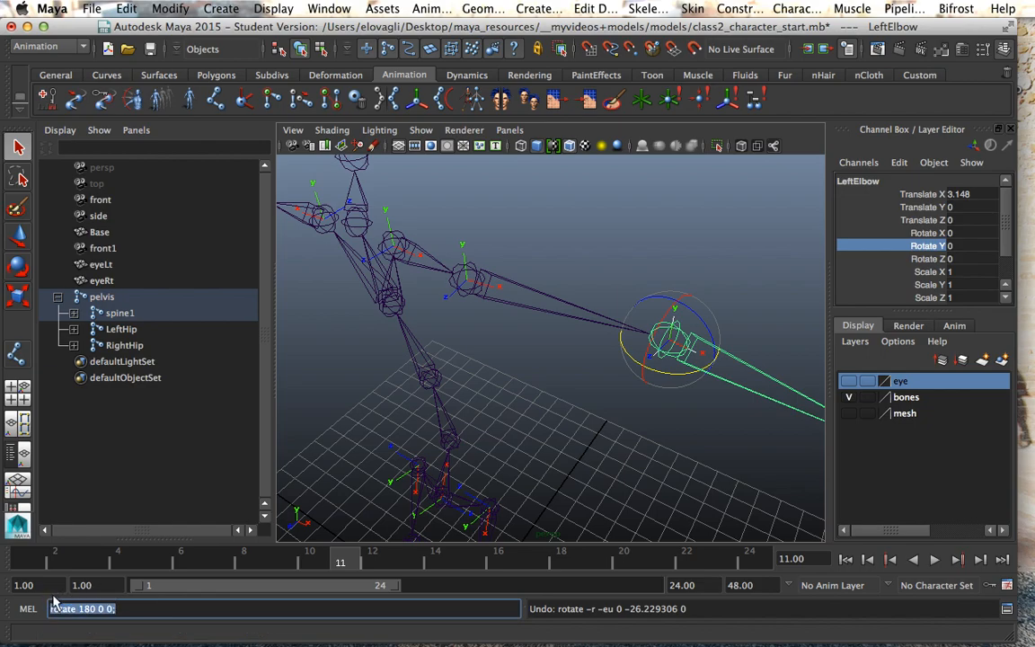
left_click(919, 78)
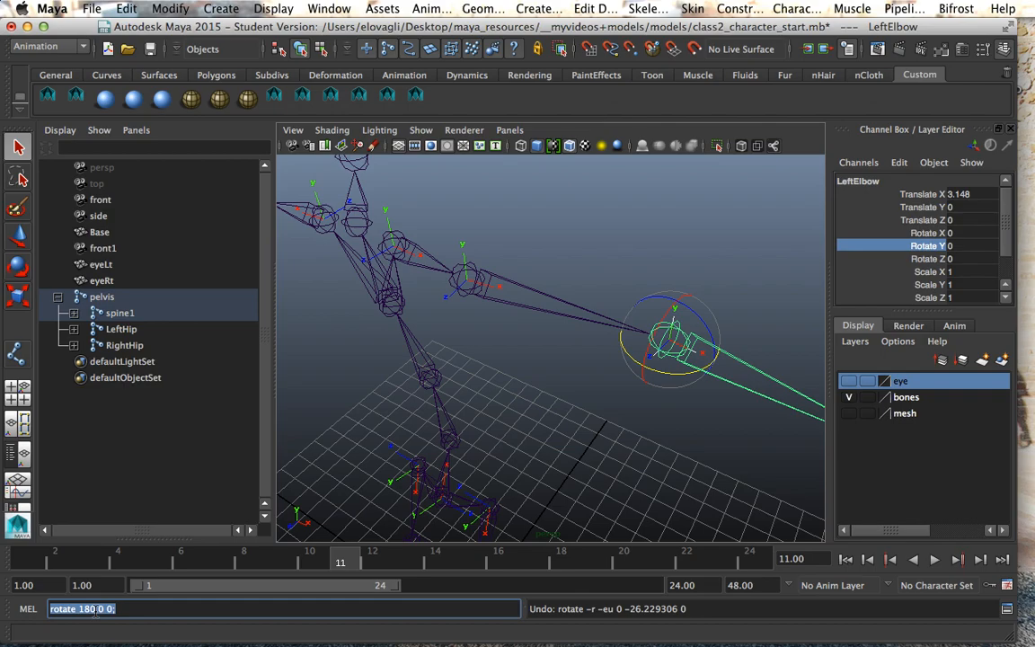
left_click_drag(93, 611, 462, 105)
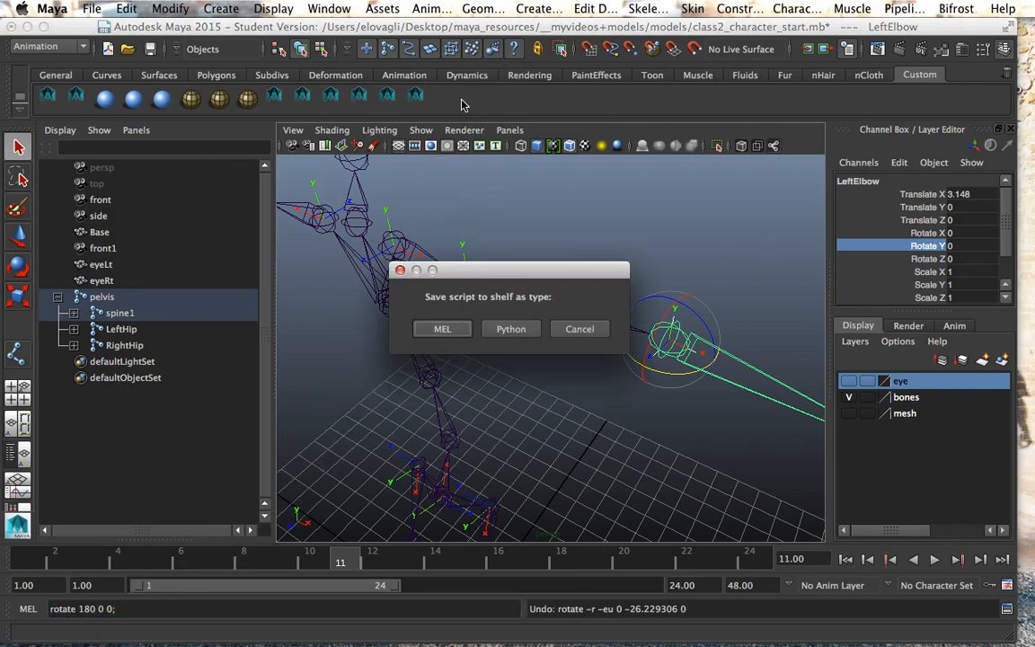
left_click(442, 331)
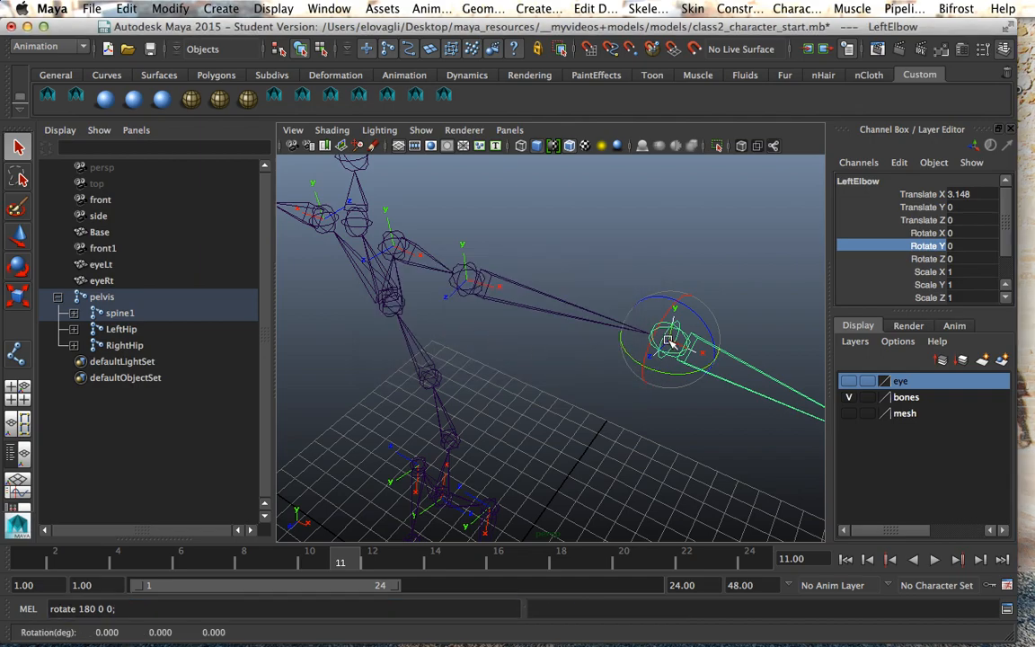
Step: Run the saved 180-degree rotation script on the LeftElbow, then test its bend about Y to about -35 degrees and undo the test
left_click(444, 96)
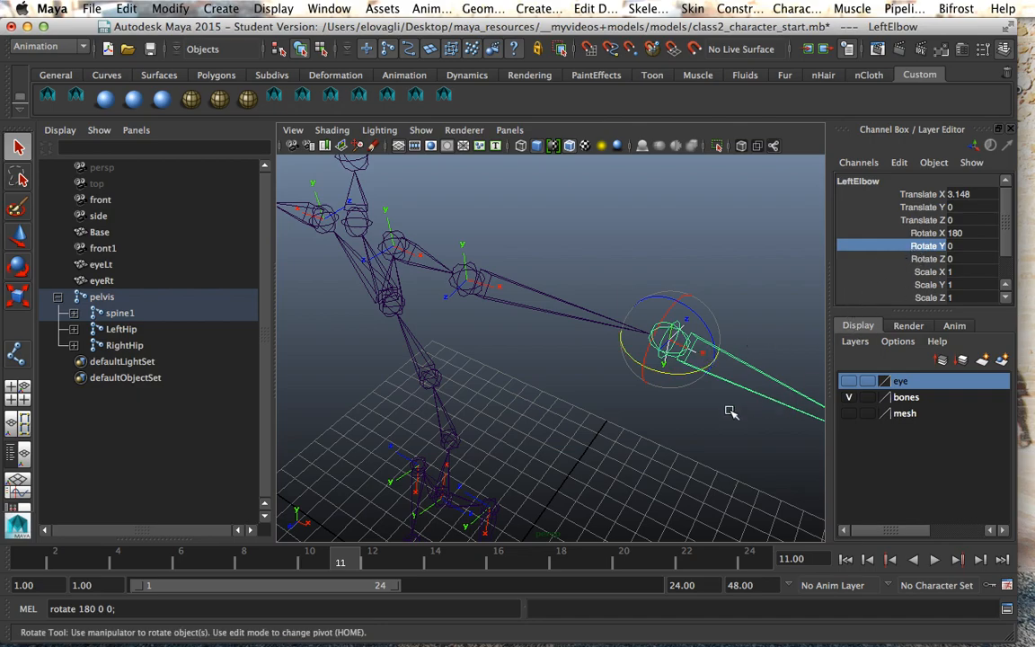
middle_click_drag(720, 423, 641, 406)
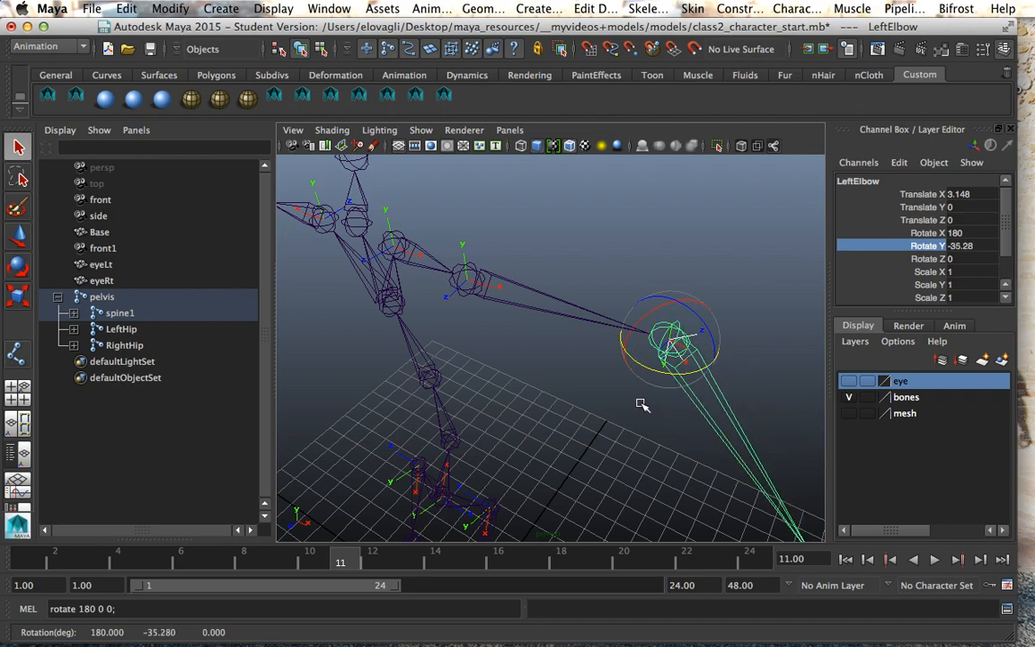
key("ctrl+z")
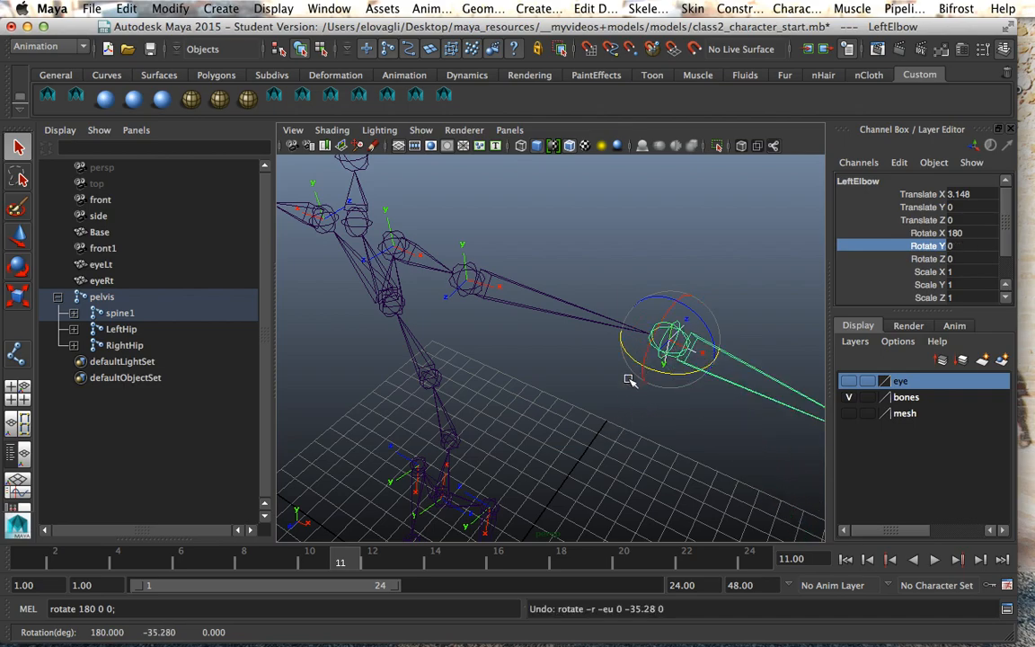
Step: Switch to component selection, make Local Rotation Axes selectable, and select the LeftElbow's rotation axis
key("f")
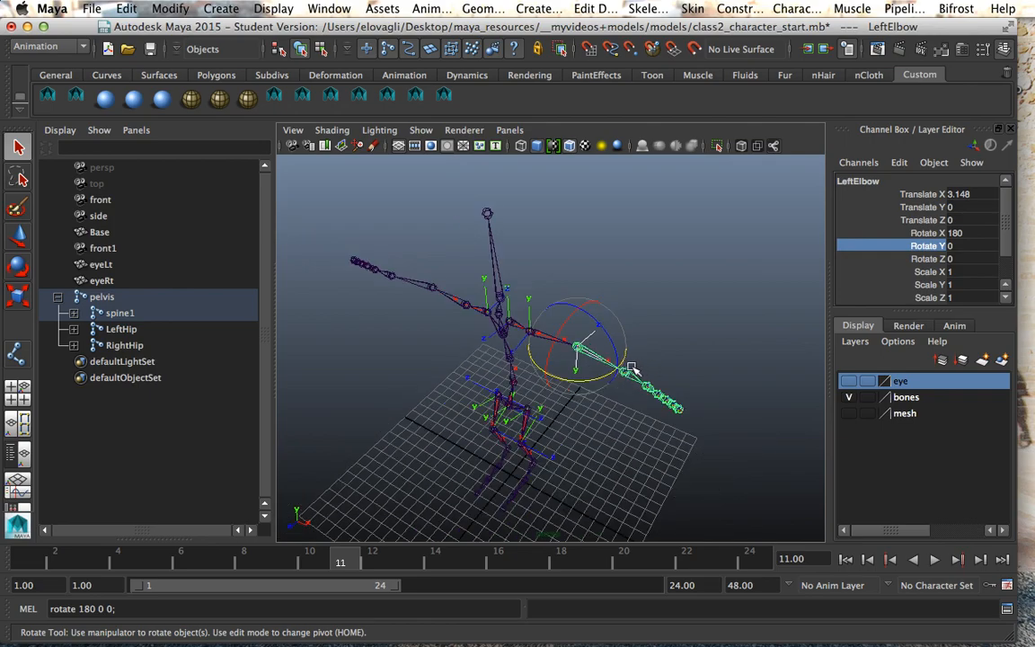
left_click_drag(629, 388, 617, 409, "alt")
scroll(616, 406, "up", 5)
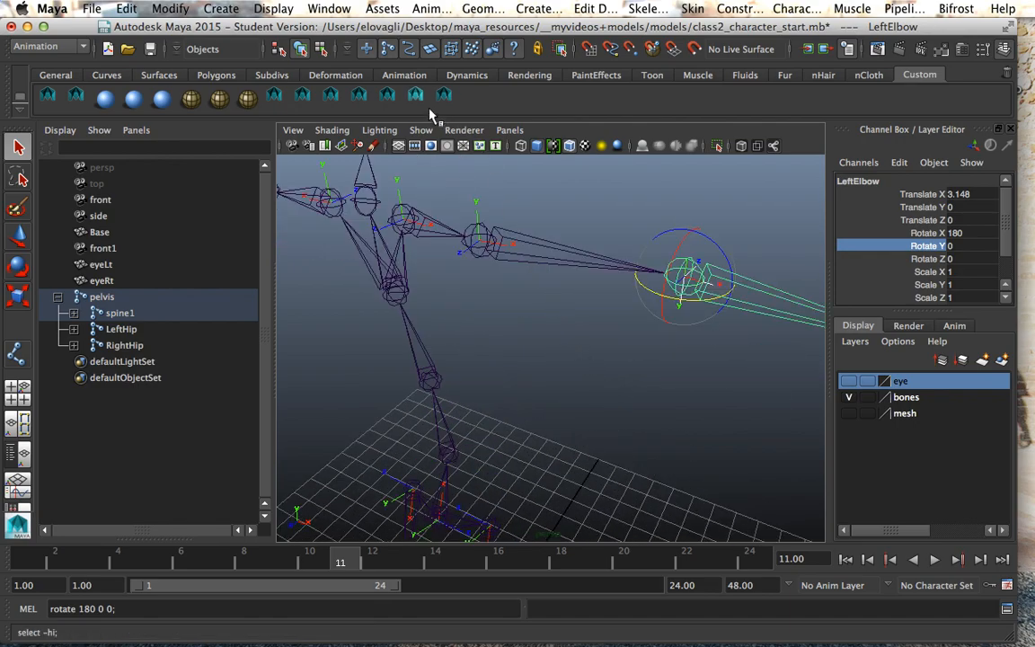
left_click(321, 49)
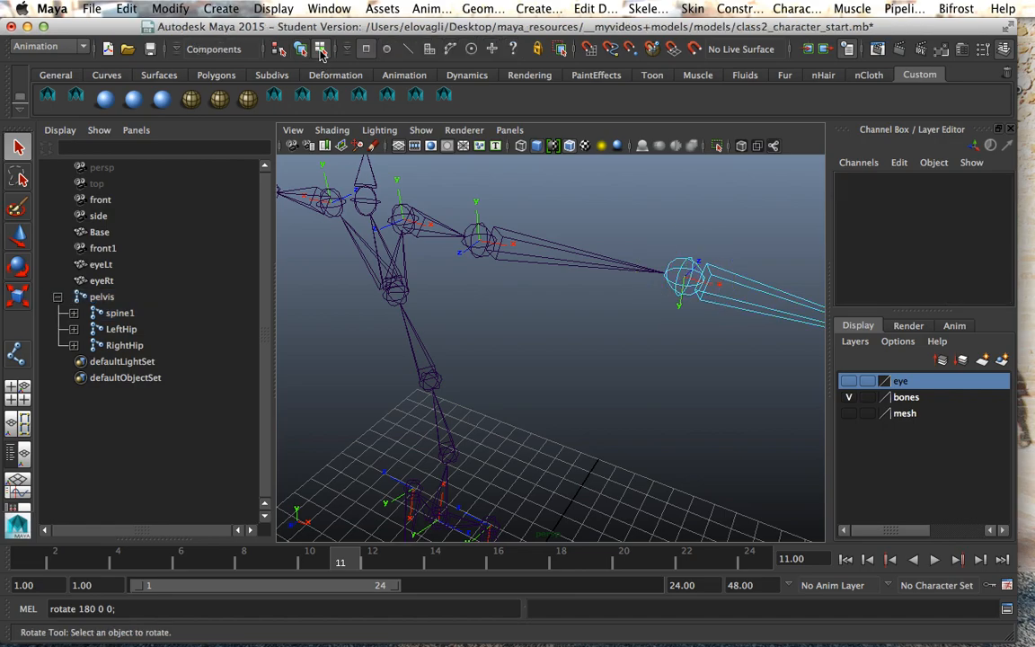
right_click(516, 51)
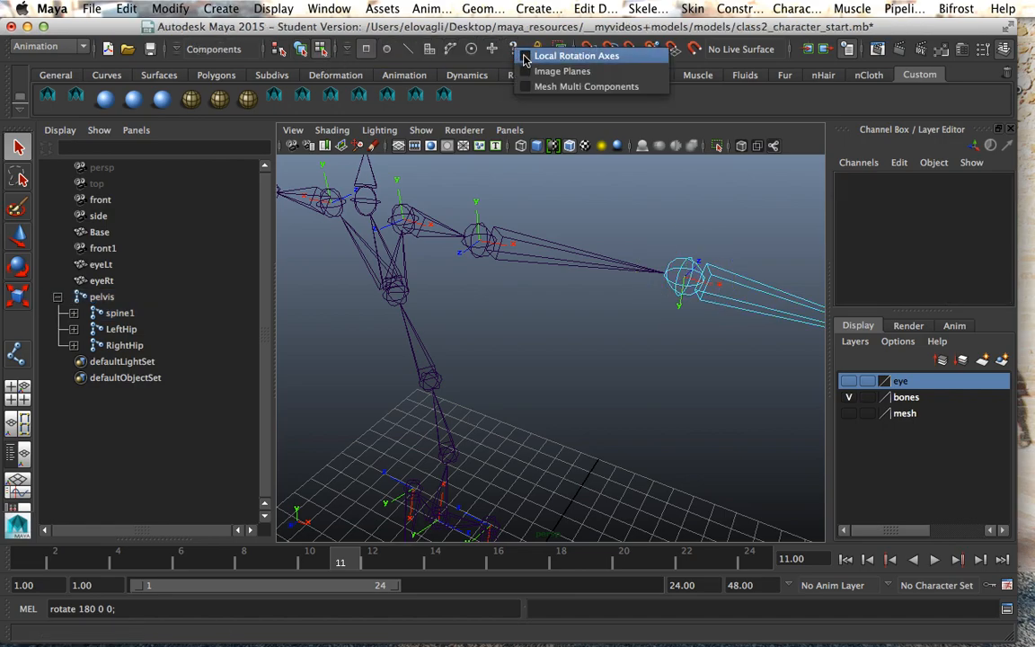
left_click(526, 56)
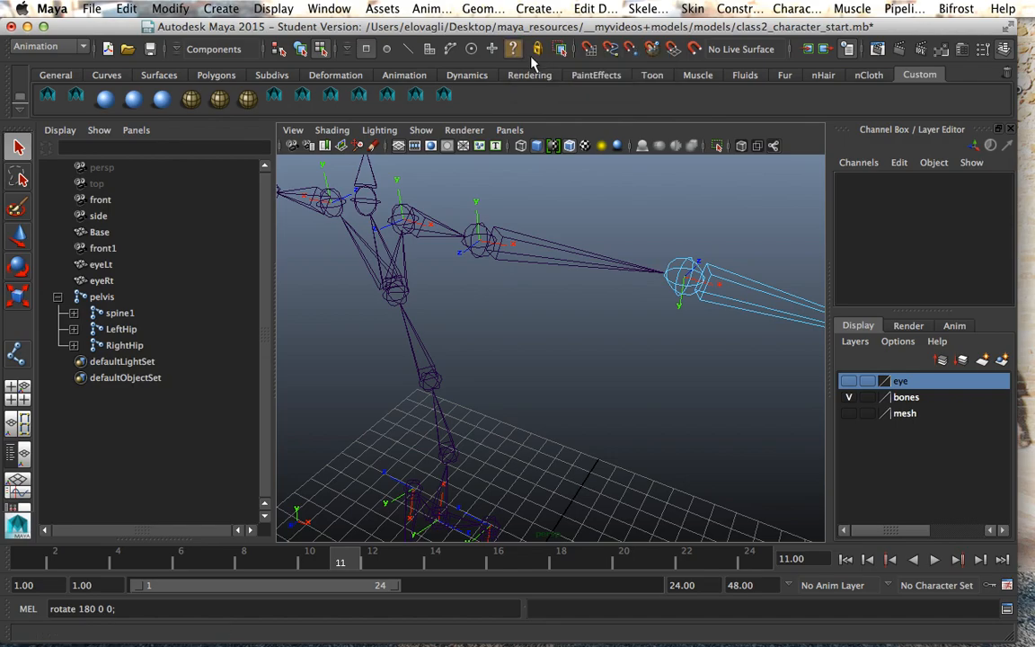
key("w")
key("r")
left_click(686, 285)
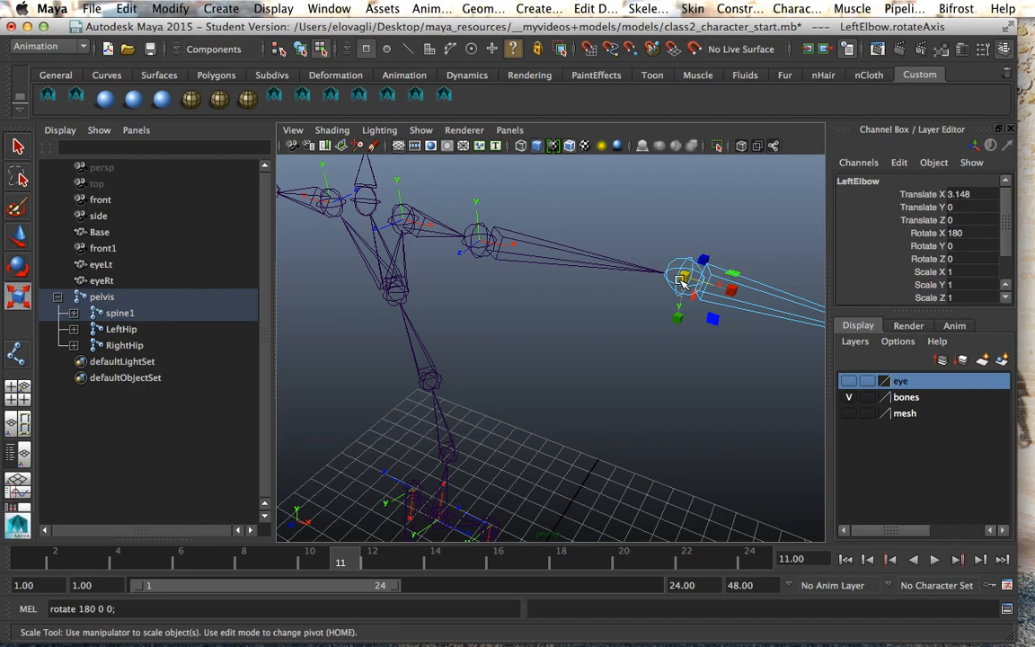
Step: Rotate the LeftElbow's local rotation axis roughly a quarter turn about X so that its Z axis points down
key("e")
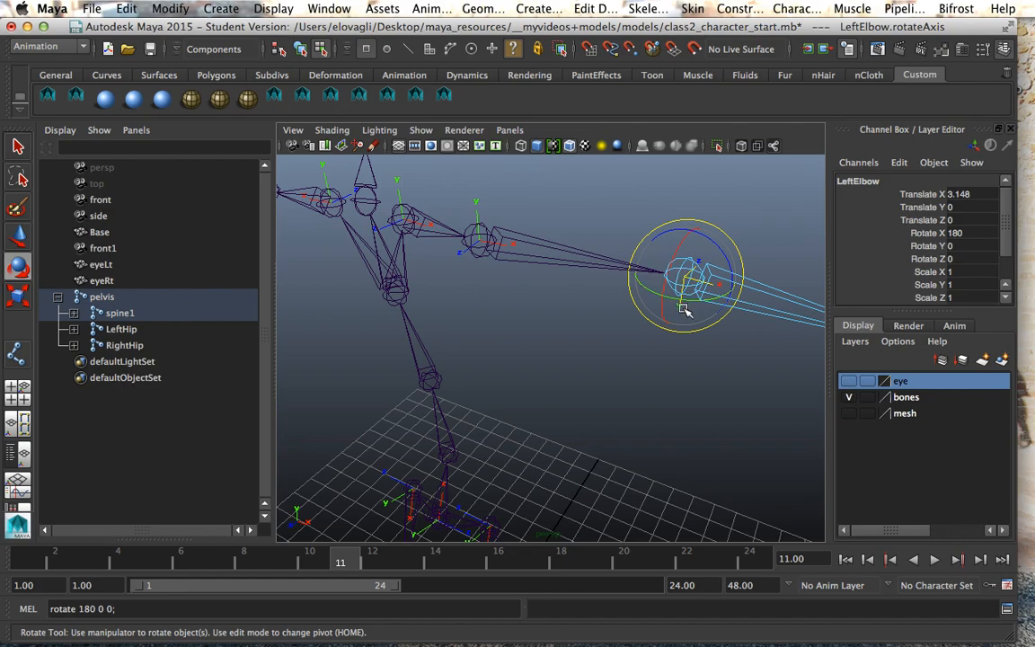
left_click(678, 245)
left_click_drag(677, 245, 683, 221)
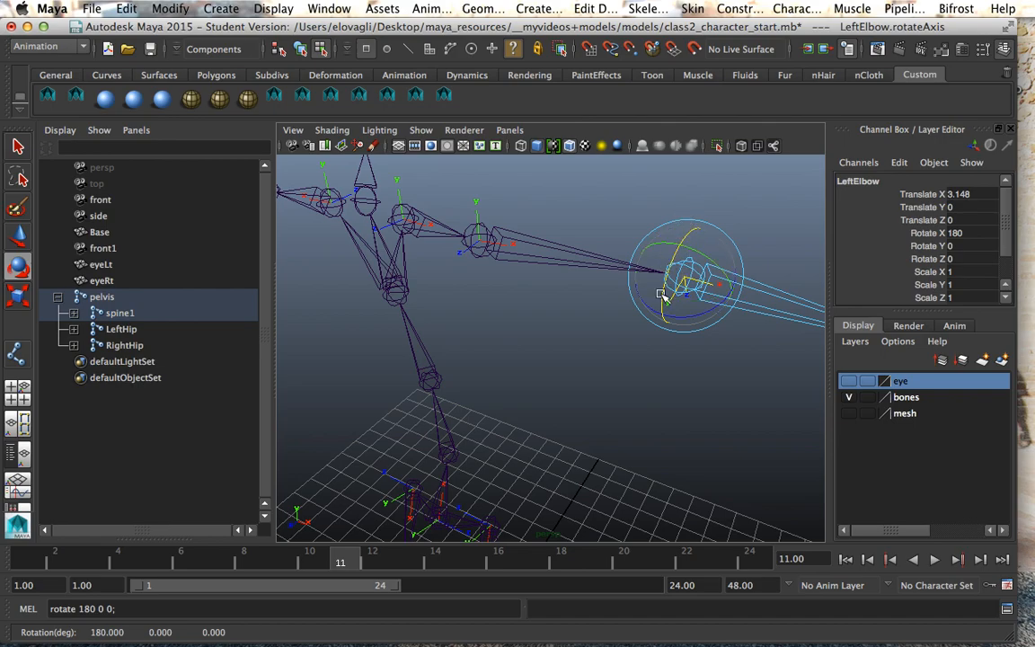
left_click_drag(642, 337, 579, 331, "alt")
left_click(476, 249)
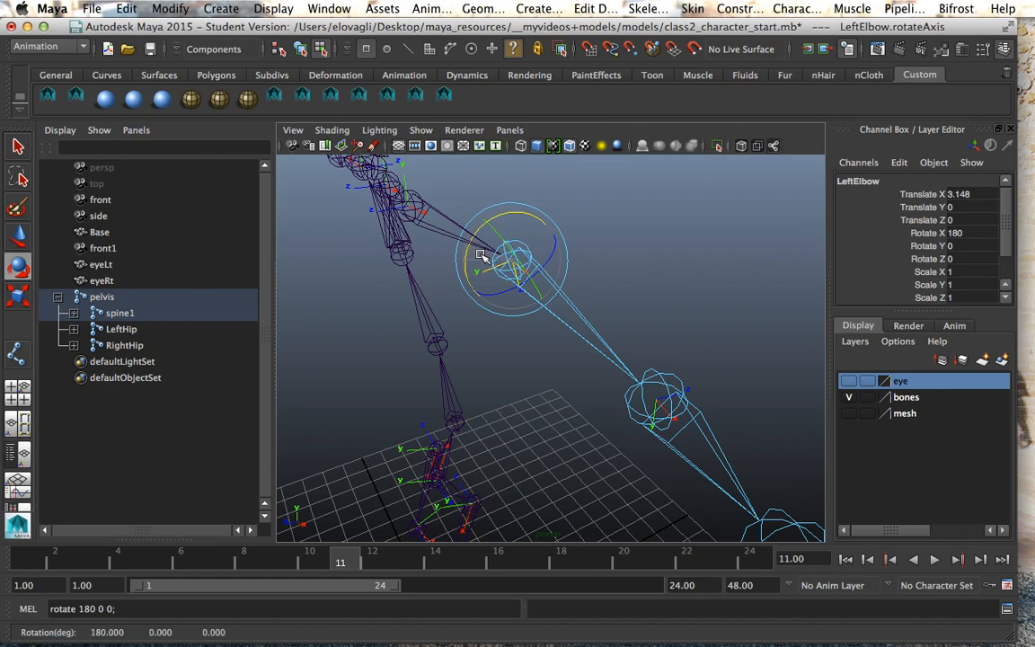
left_click_drag(481, 250, 484, 249)
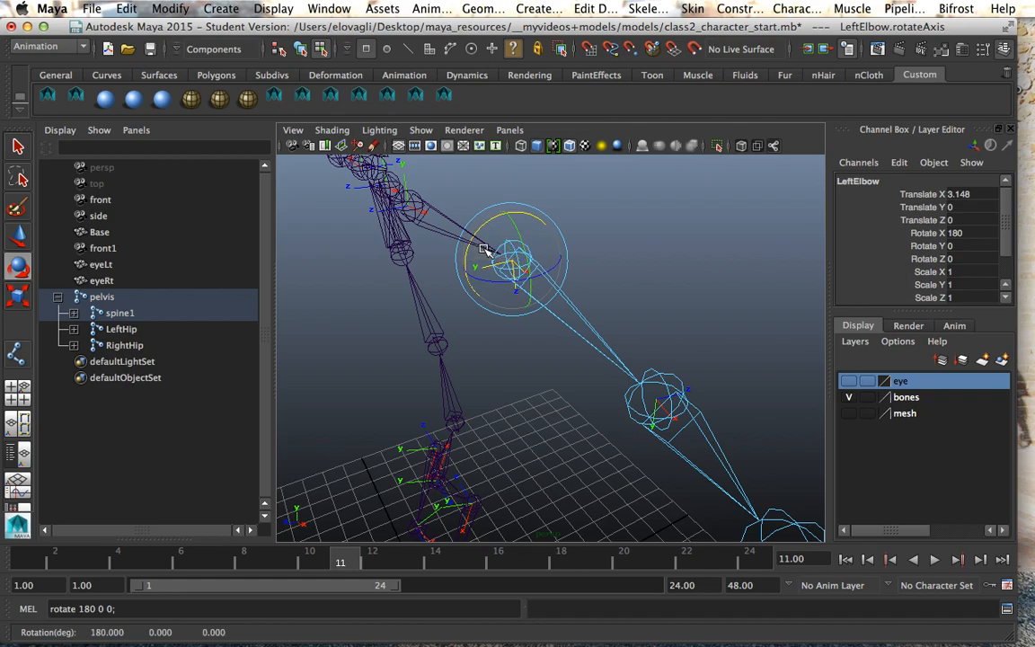
Step: Return to object selection and test the LeftElbow's bend by rotating it about Y to about 20.5 degrees, undoing each trial rotation
left_click(301, 49)
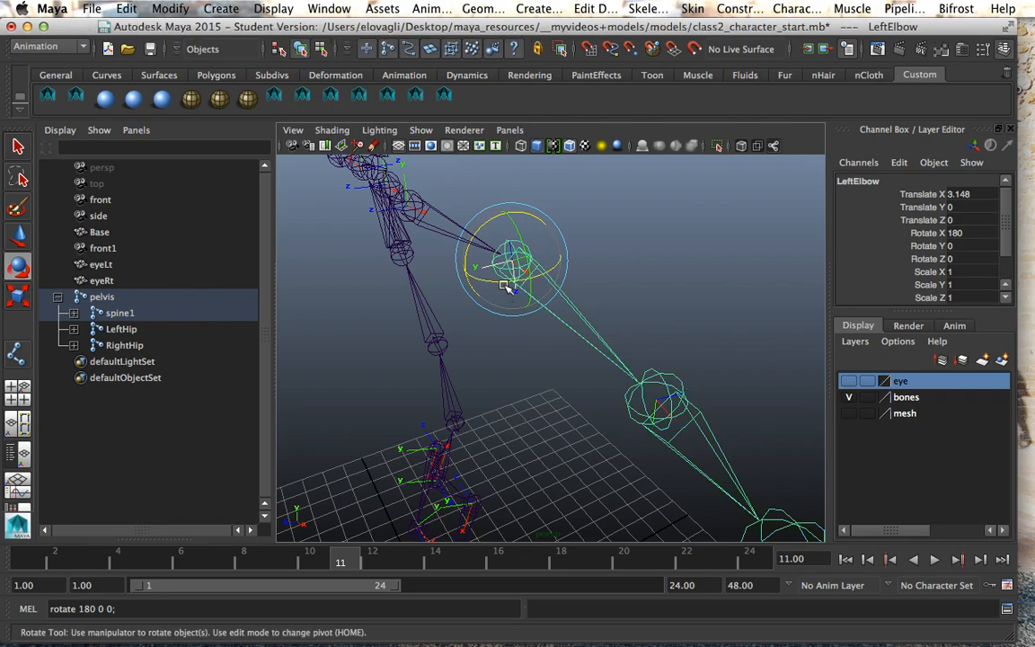
left_click_drag(505, 286, 503, 281)
key("super+z")
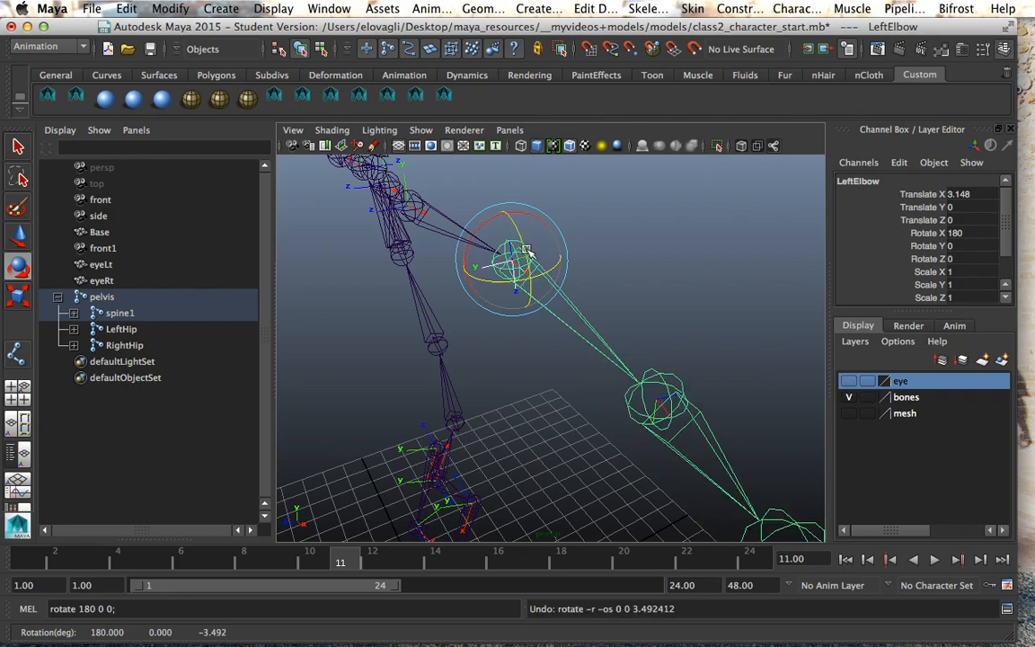
left_click(849, 244)
middle_click_drag(632, 306, 587, 291)
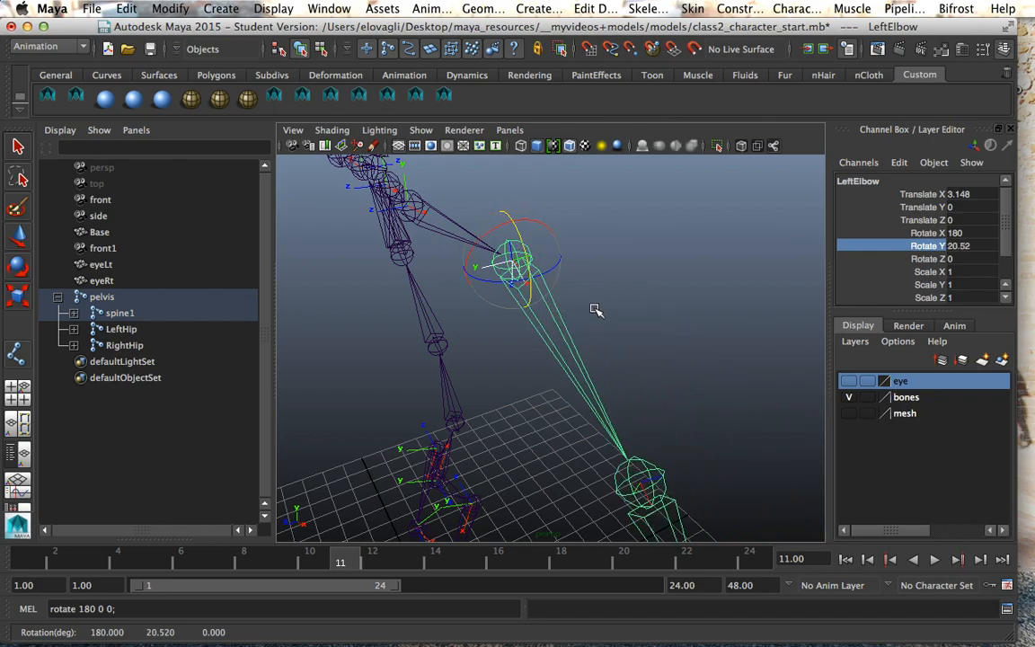
key("ctrl+z")
Step: Check the LeftElbow's bend against the whole skeleton by rotating it about Y to about -46 degrees, and undo the rotation
key("f")
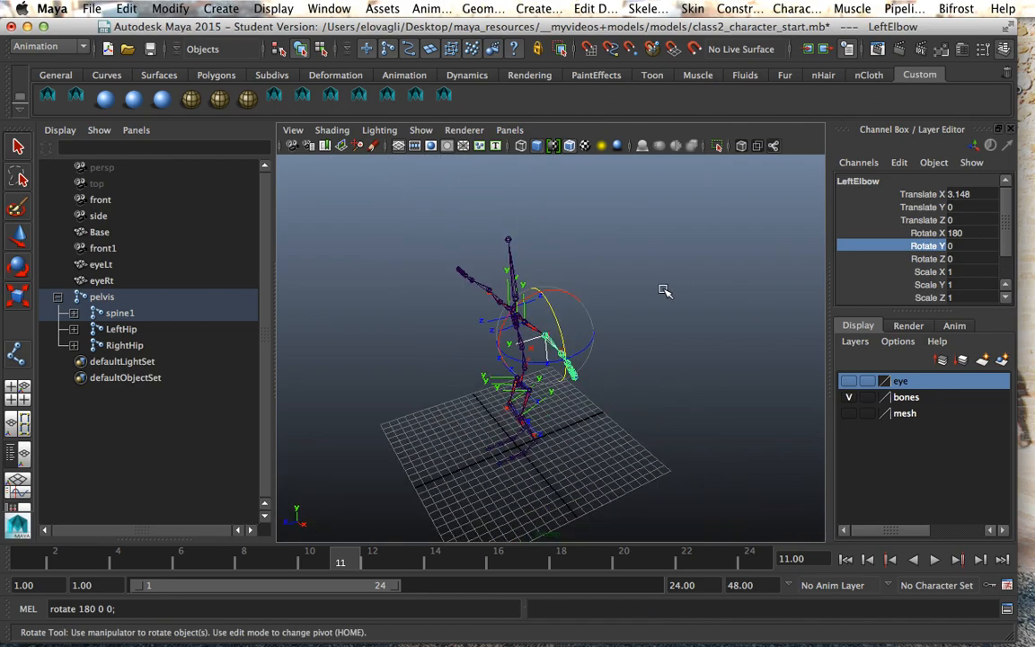
scroll(662, 290, "up", 2)
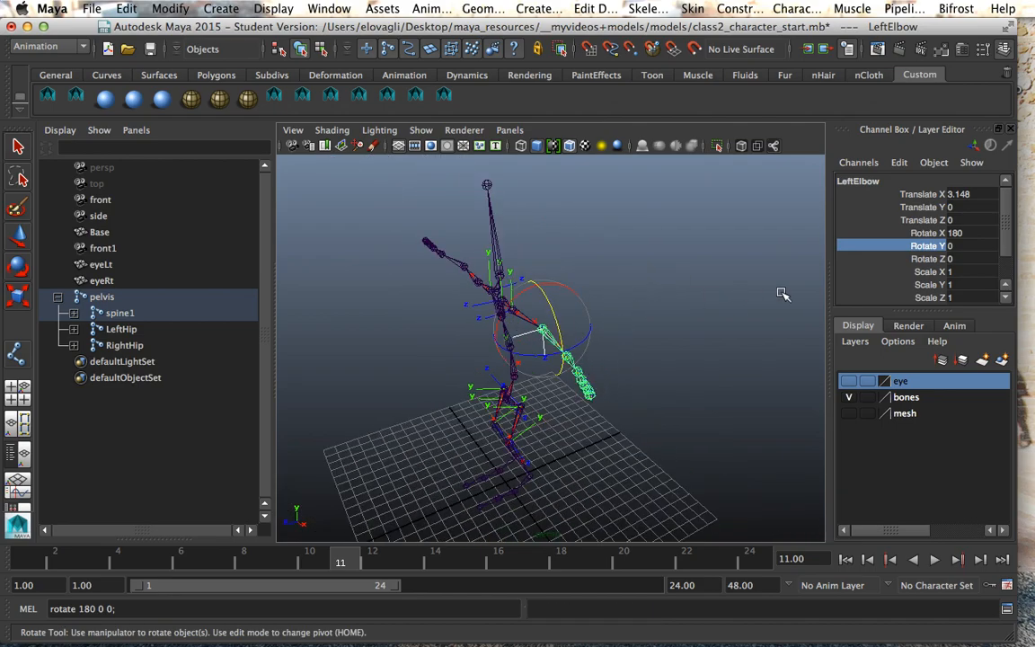
middle_click_drag(672, 300, 806, 351)
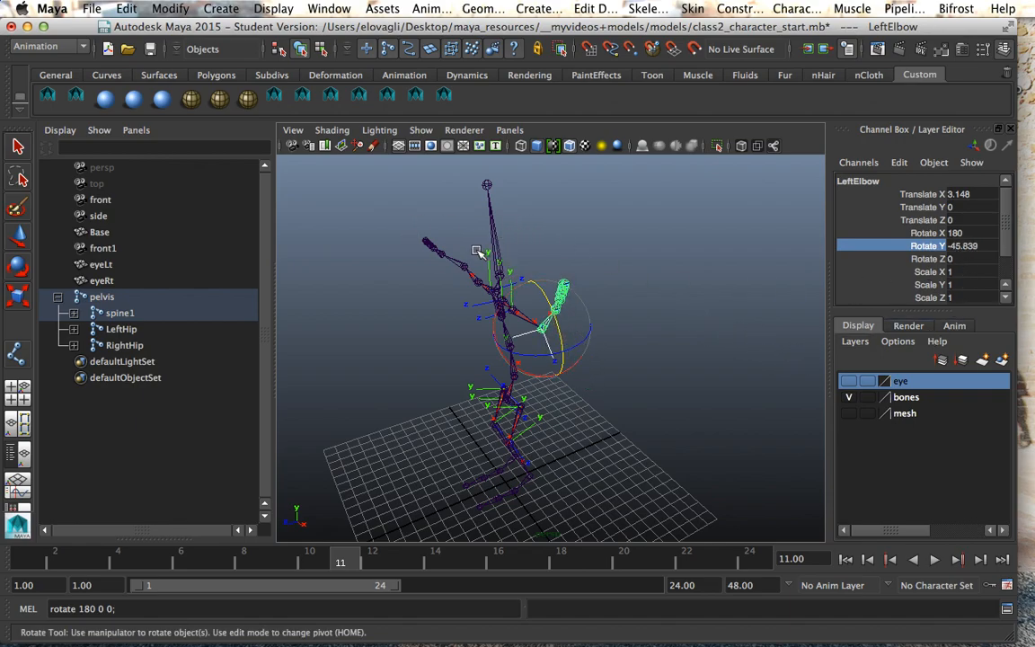
key("z")
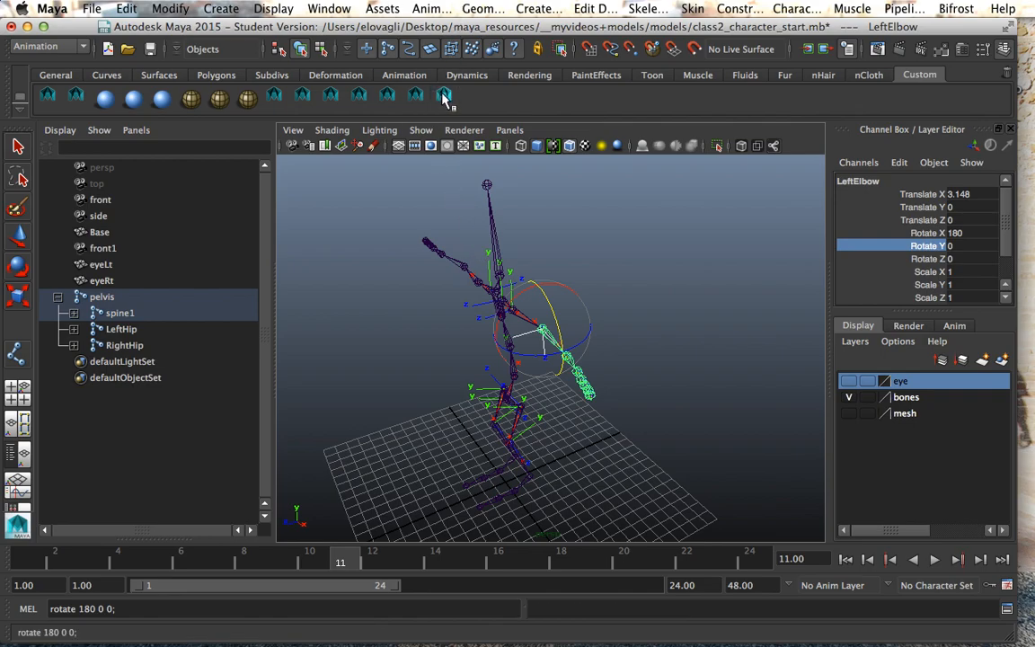
mouse_move(647, 357)
middle_mouse_down()
mouse_move(628, 310)
mouse_move(641, 362)
middle_mouse_up()
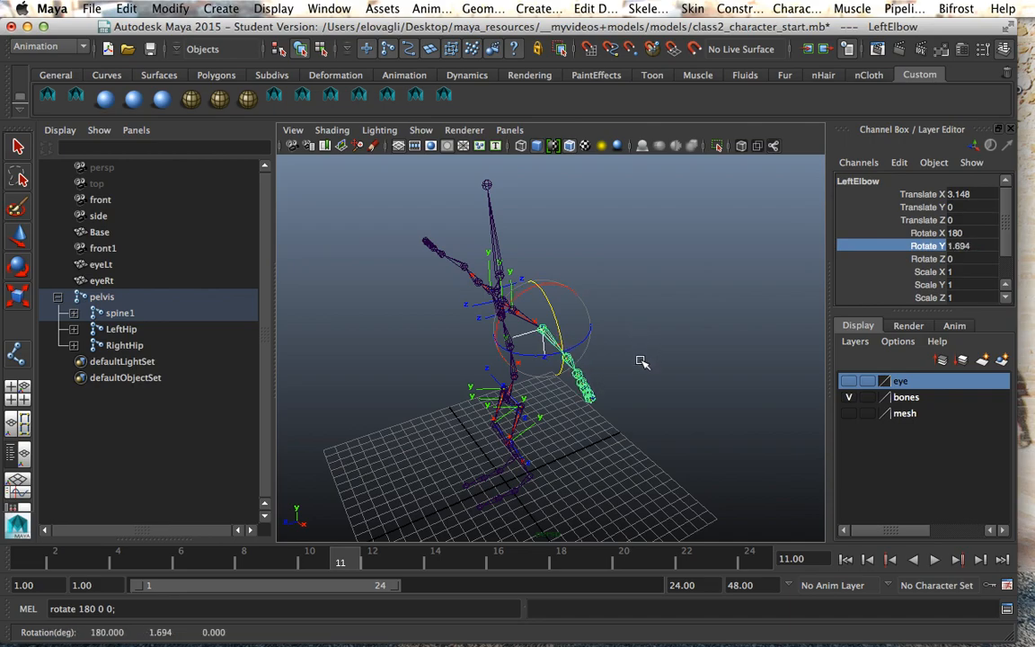
key("z")
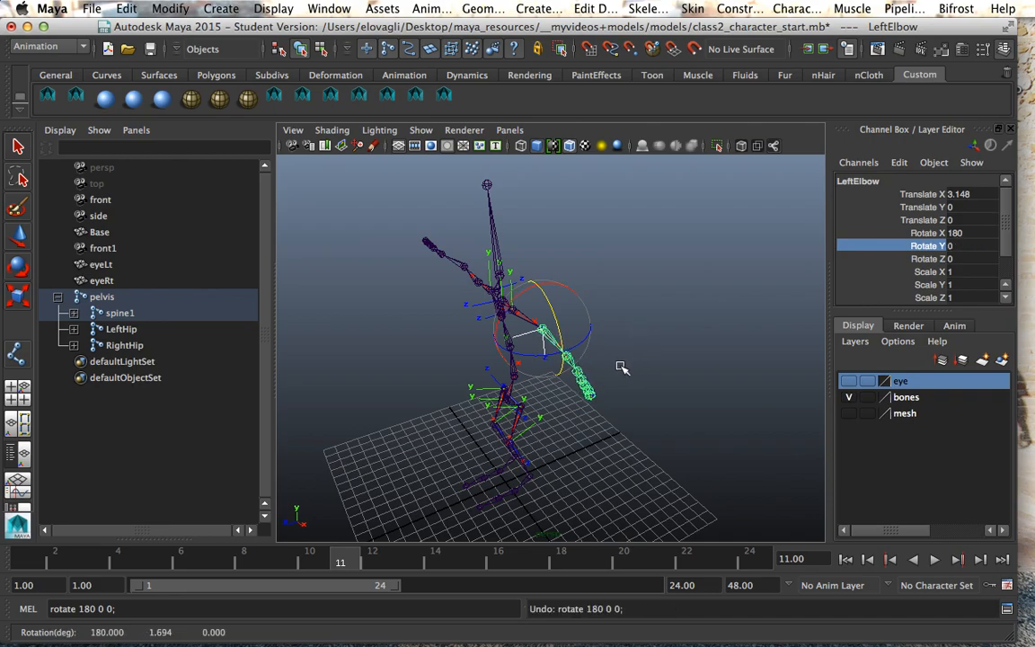
Step: Select the LeftElbow's local rotation axis as a component and rotate it about X until its Y axis points up
left_click(321, 53)
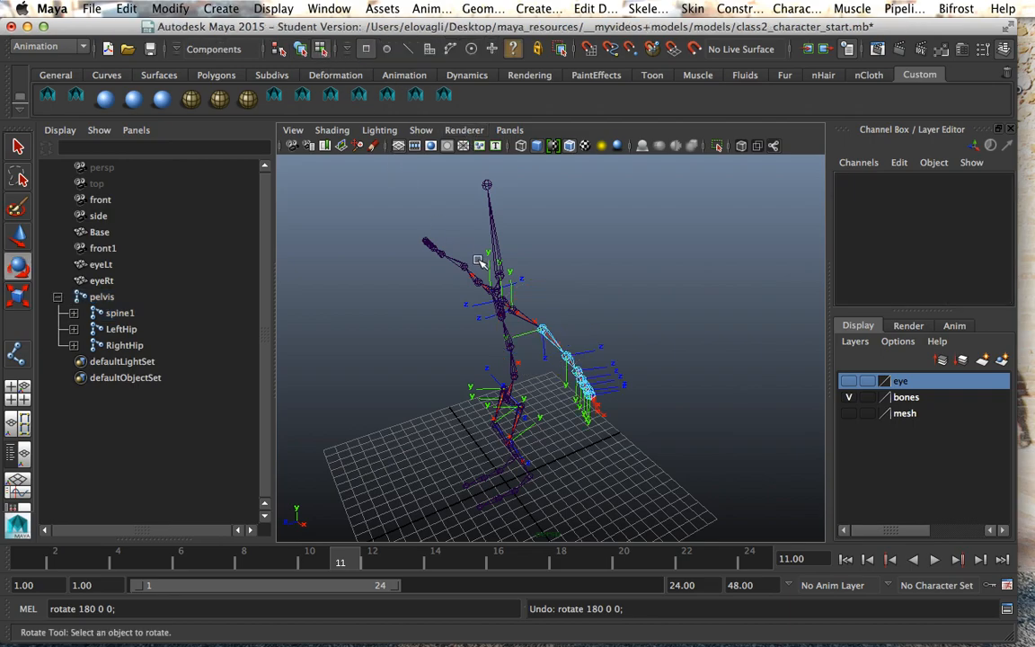
left_click(538, 332)
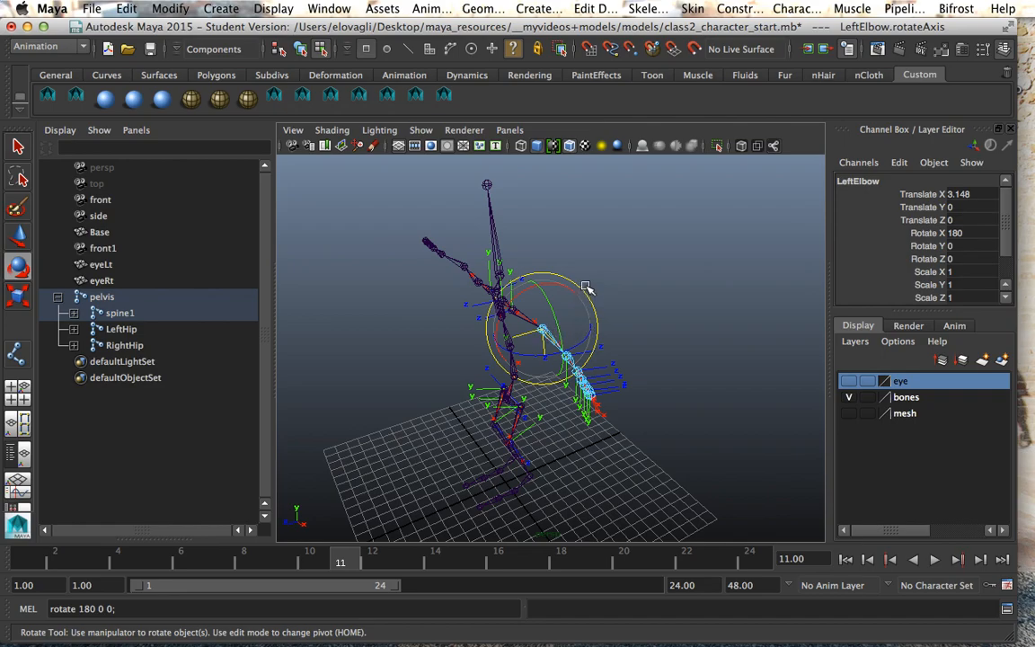
left_click_drag(586, 292, 552, 352)
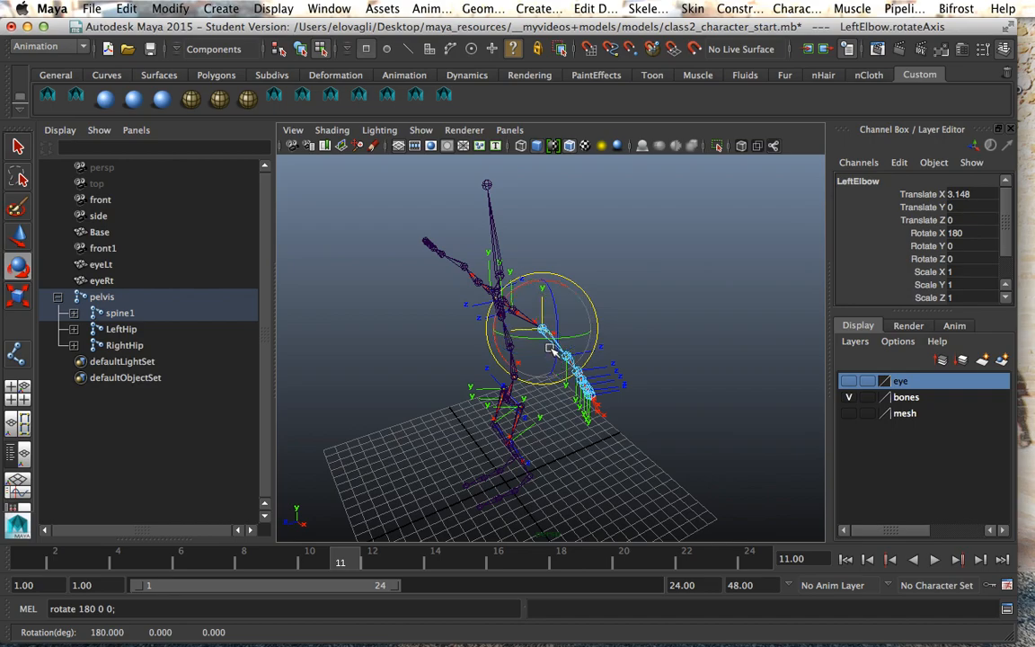
Step: Maximize the front view and fine-tune the LeftElbow's local rotation axis so its Y axis stands vertical
key("space")
key("space")
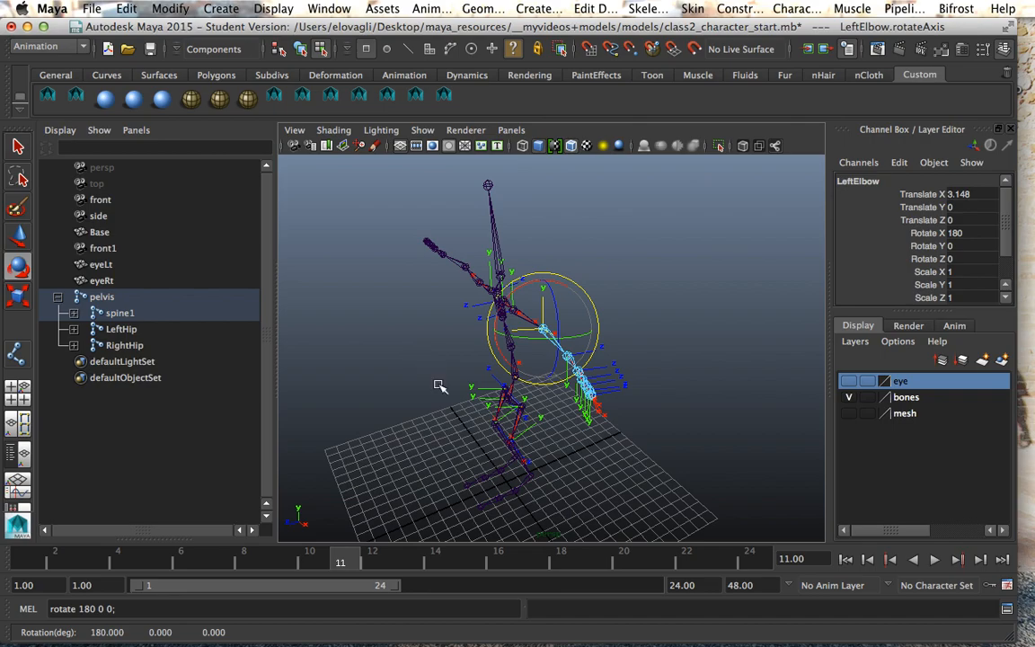
left_click(16, 393)
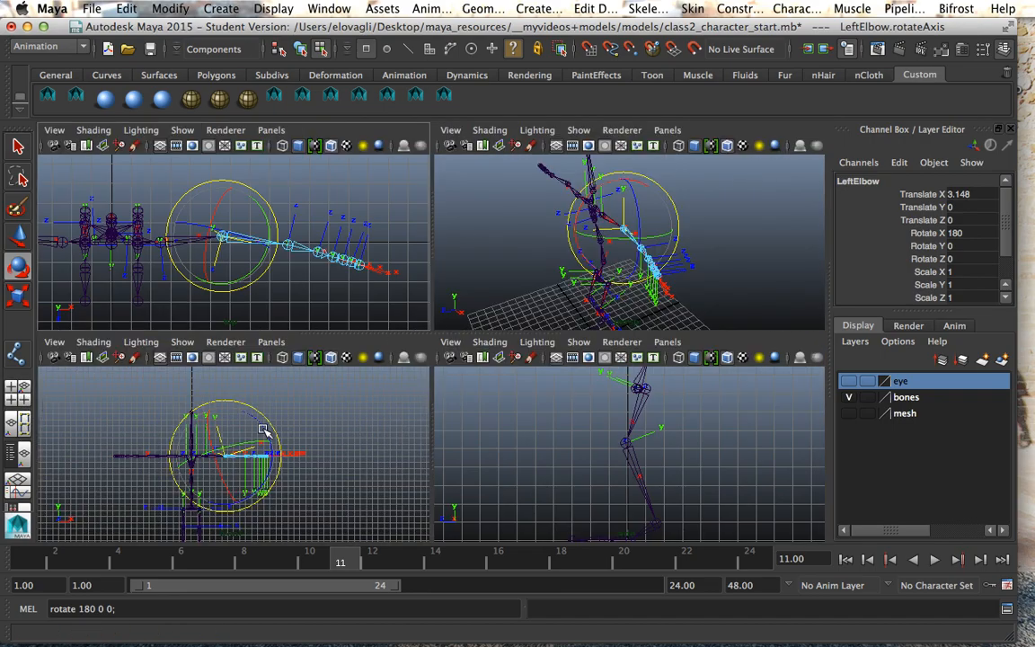
key("space")
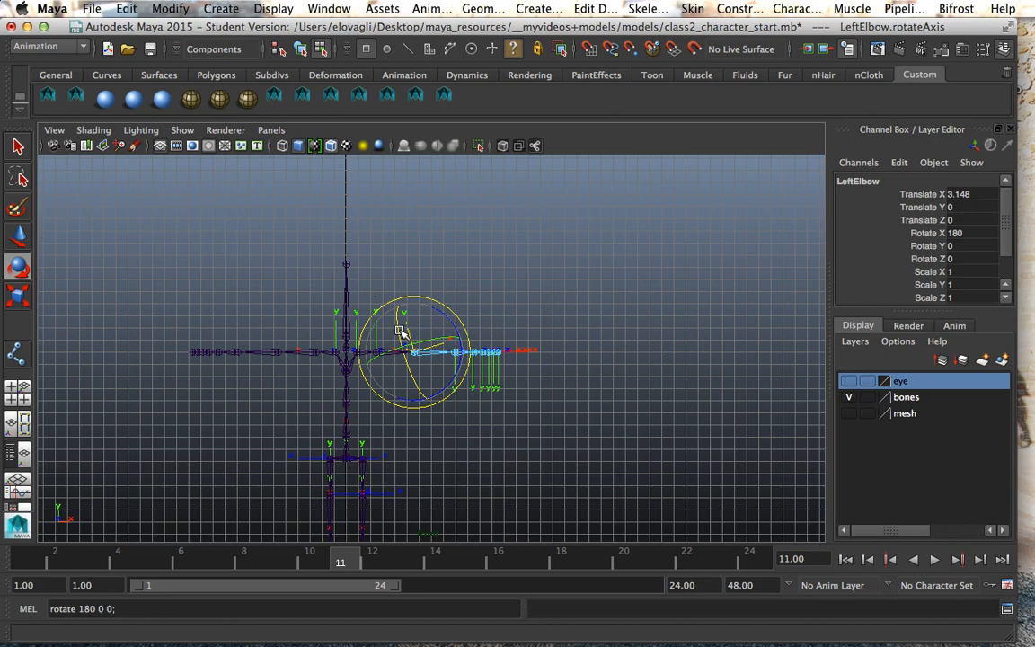
left_click(469, 334)
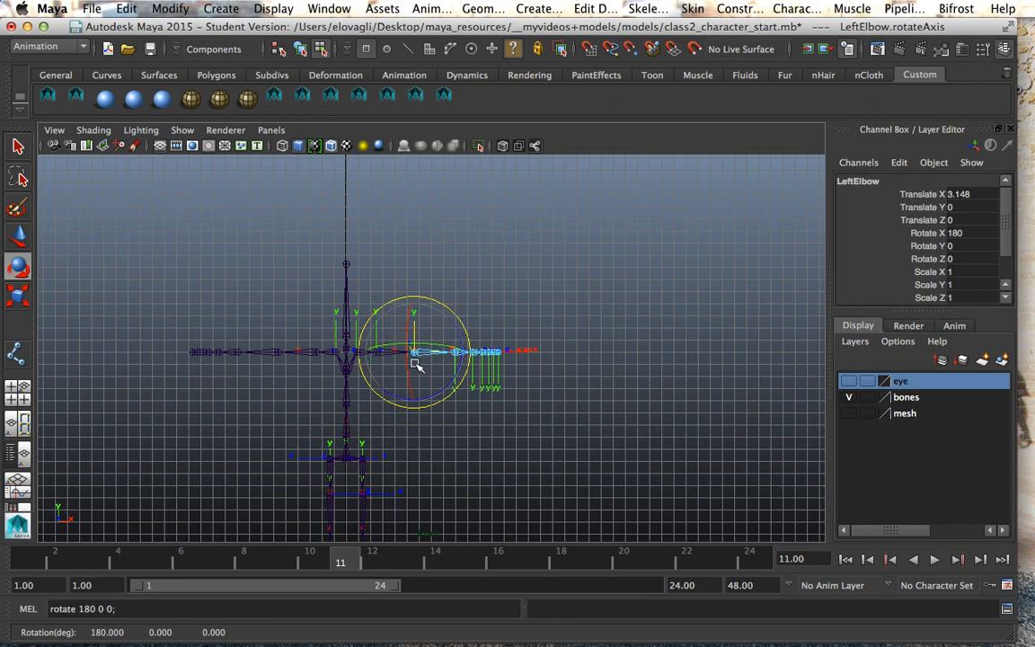
Step: Return to the perspective view and object selection, test the LeftElbow's bend by rotating it about Y to about 20.9 degrees, and undo it
key("space")
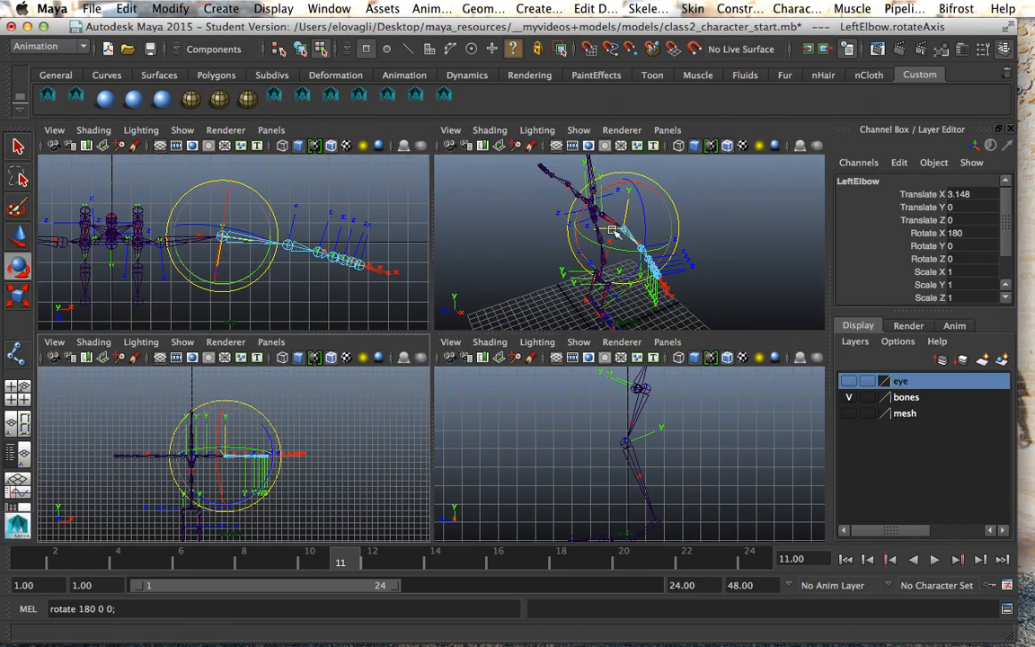
key("space")
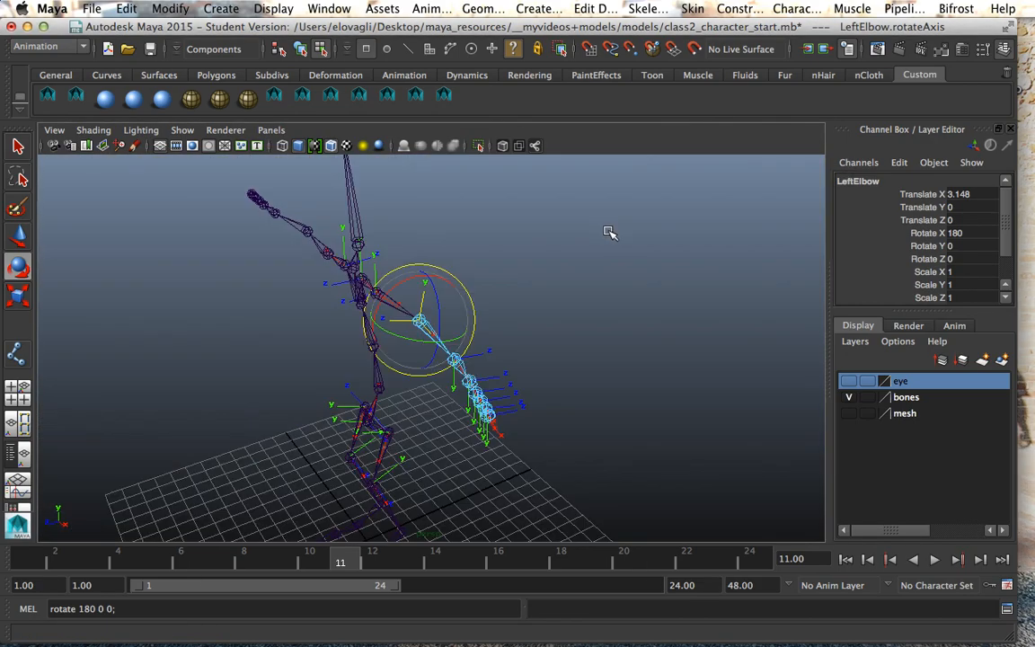
left_click_drag(370, 309, 580, 356, "alt")
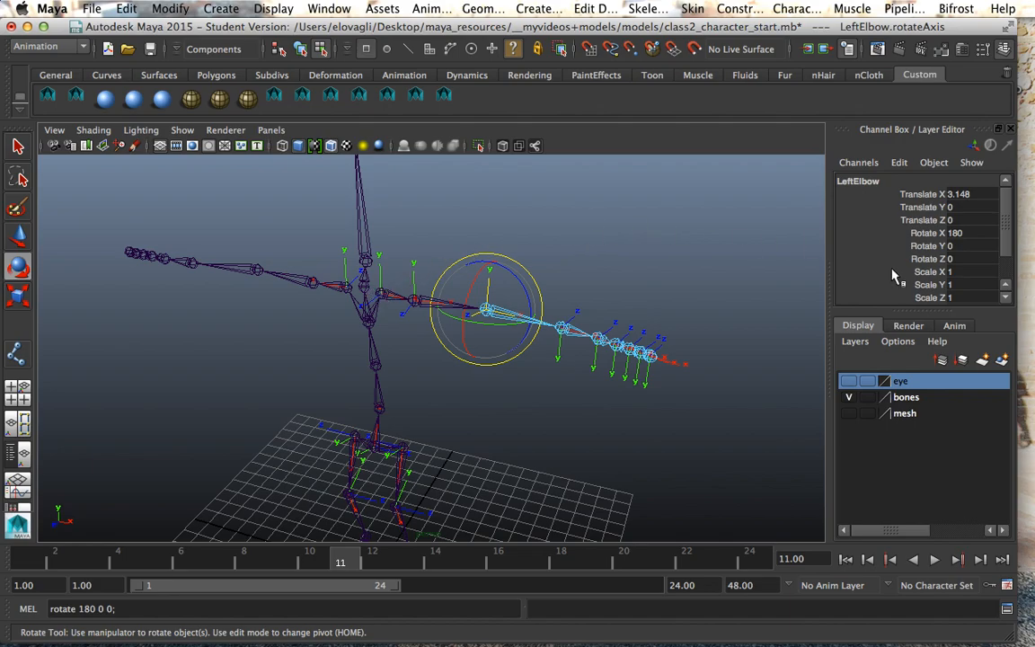
left_click(925, 245)
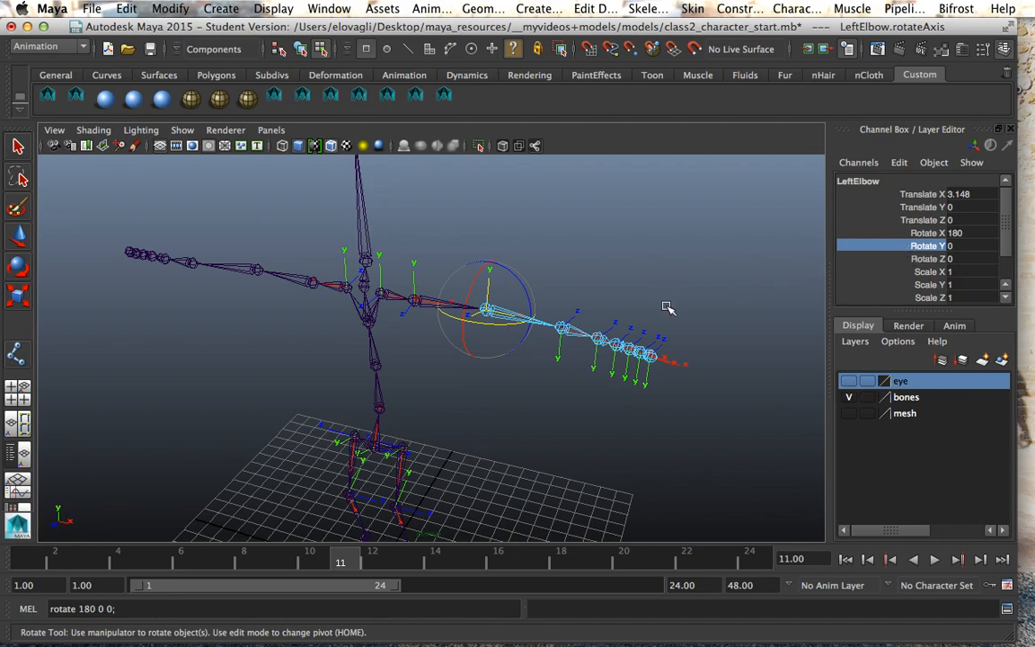
left_click(300, 48)
middle_click_drag(638, 377, 589, 376)
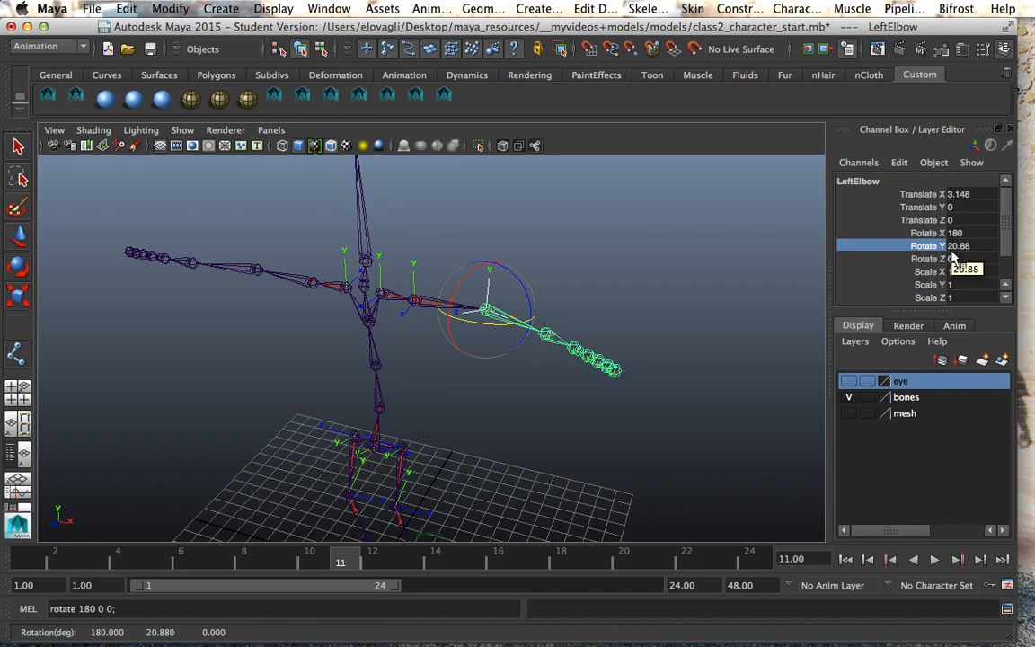
key("ctrl+z")
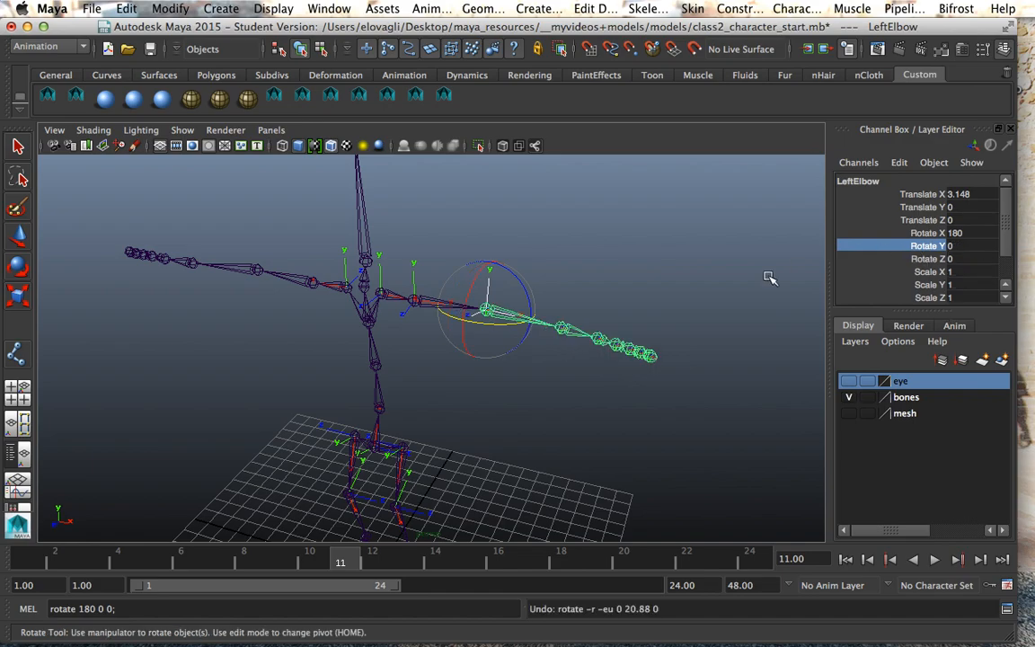
Step: Test the LeftWrist's bend by rotating it about Y to about 22.9 degrees, and undo the rotation
left_click(562, 329)
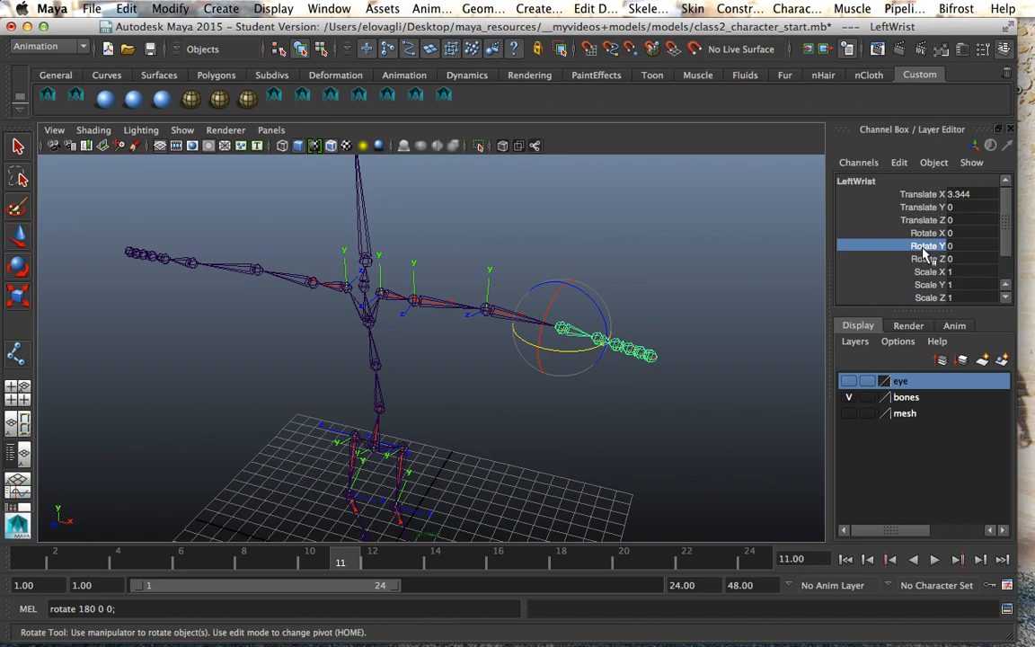
middle_click_drag(743, 346, 694, 350)
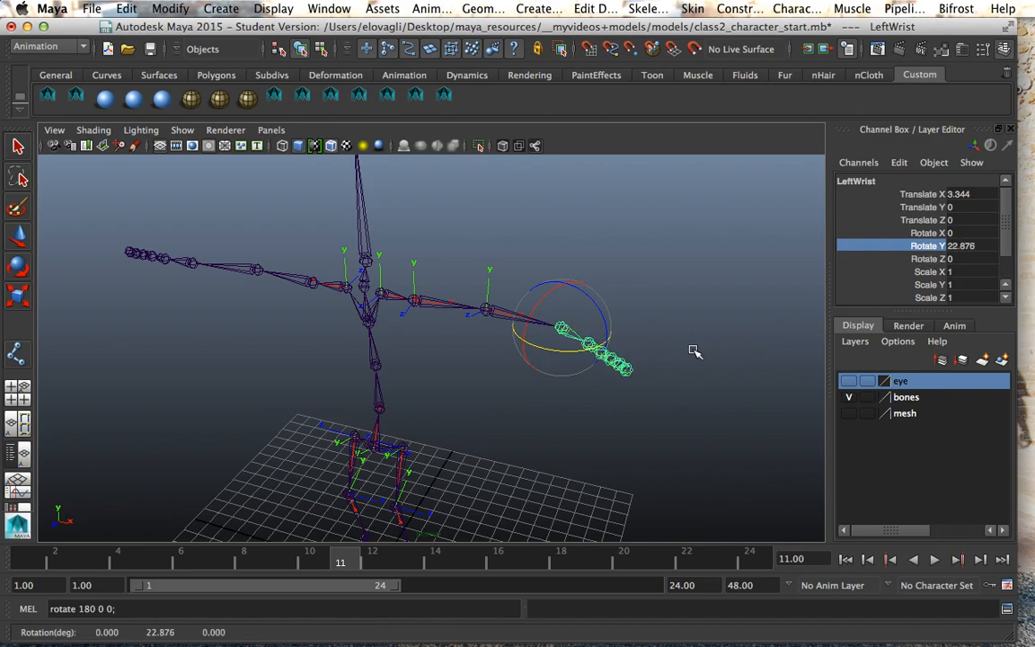
key("z")
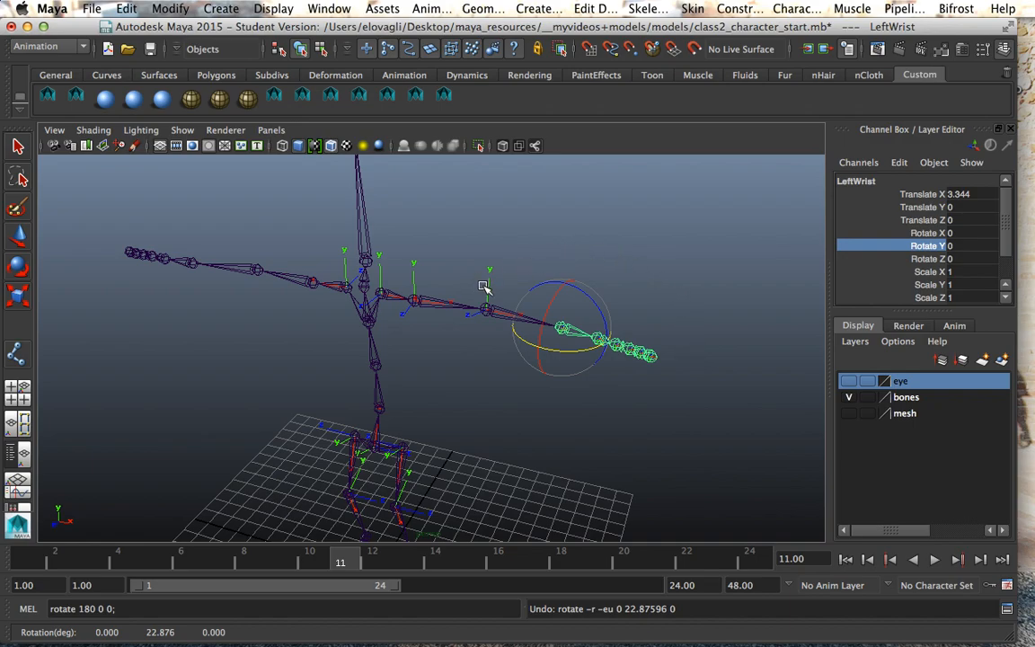
Step: Test the RightElbow's bend by rotating it about Y to about 32.4 degrees, and undo the rotation
scroll(483, 288, "down", 3)
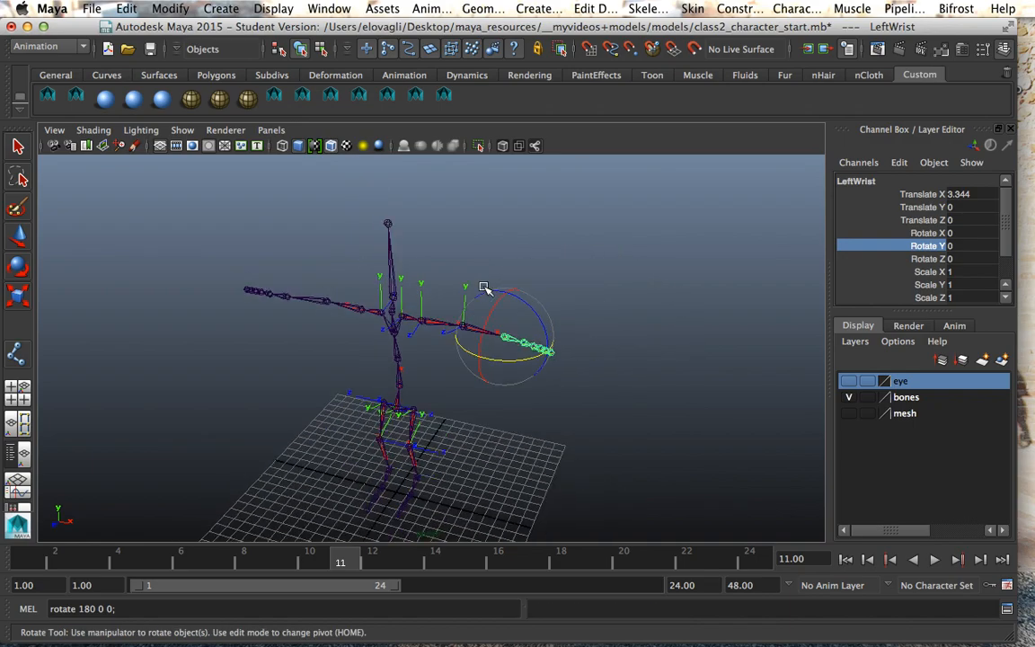
left_click(326, 303)
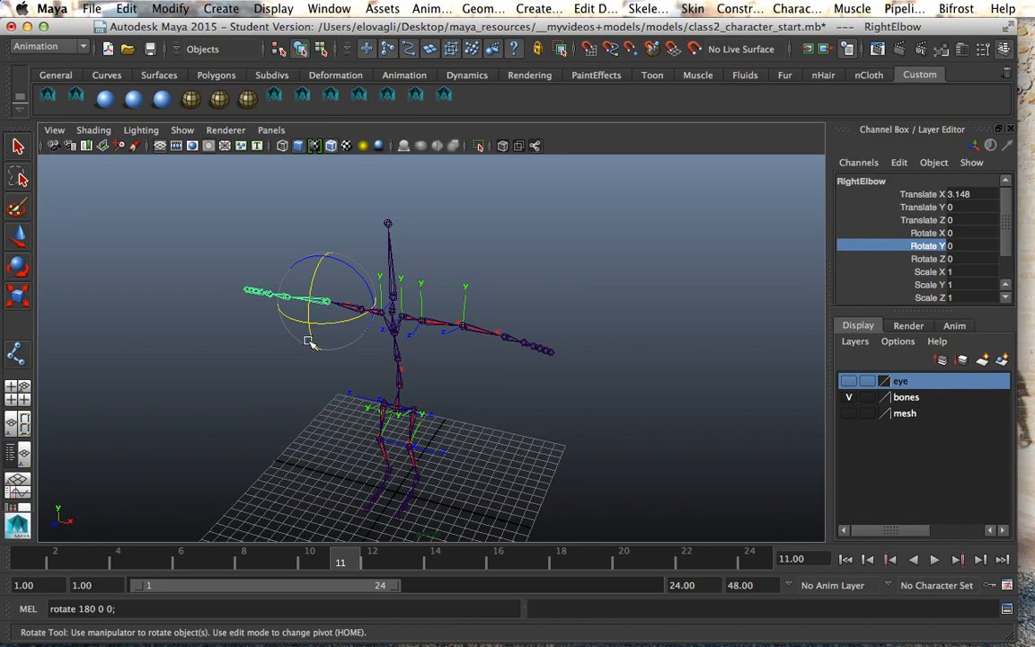
left_click_drag(294, 322, 317, 326)
key("z")
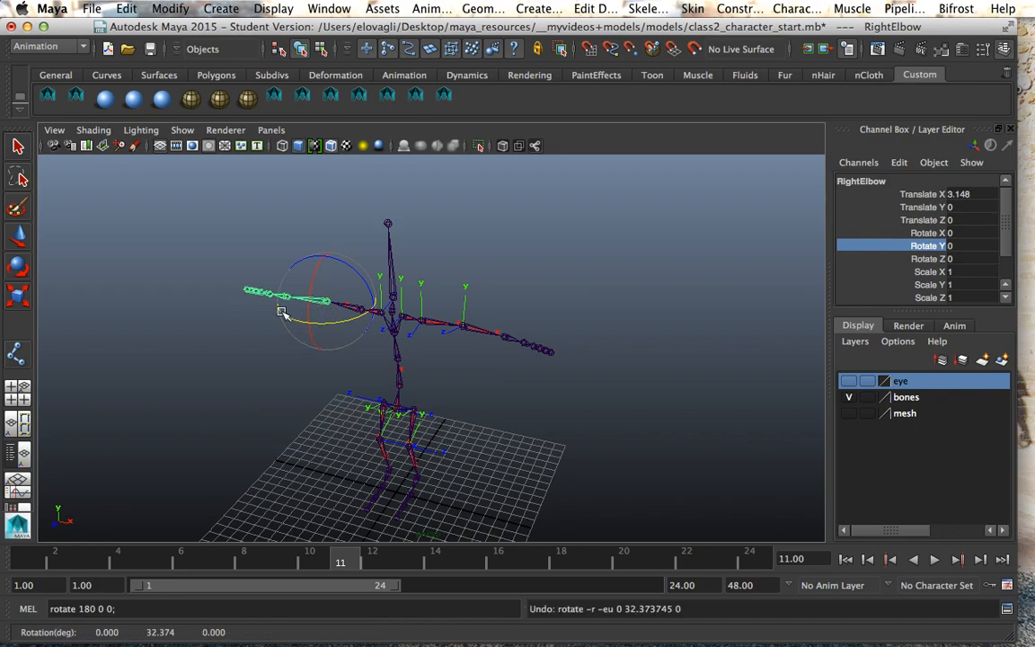
Step: Test the NeckTop joint by rotating it about Z to about -12.8 degrees, and undo the rotation
left_click(393, 297)
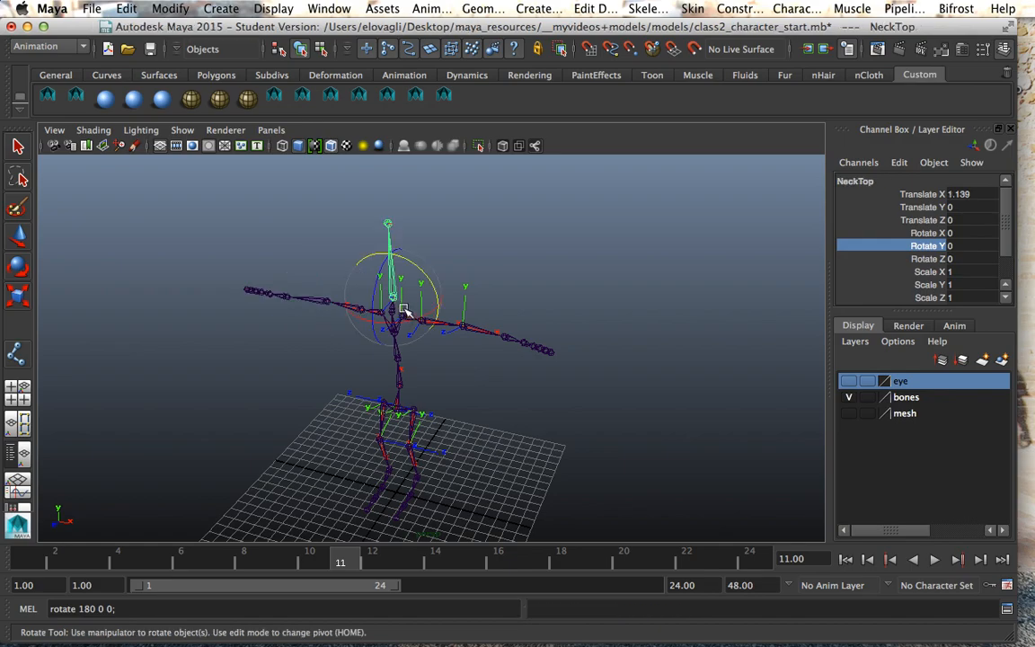
left_click_drag(340, 266, 373, 297)
key("ctrl+z")
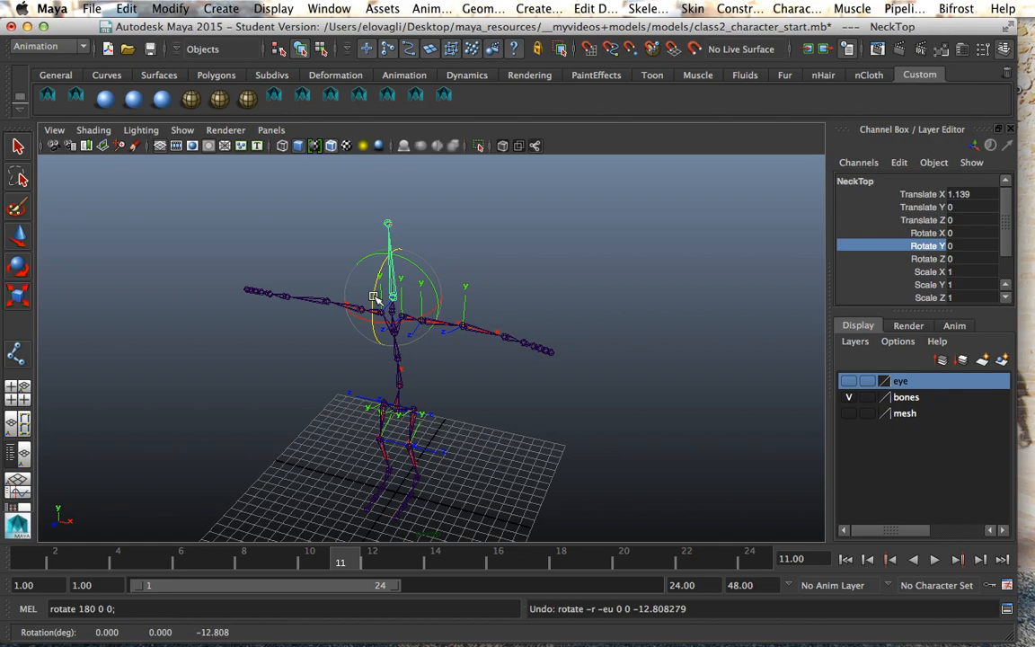
Step: Test the head joint by rotating it about X to about 15.5 degrees, and undo the rotation
mouse_move(346, 283)
left_mouse_down("alt")
mouse_move(291, 312)
mouse_move(299, 268)
mouse_move(358, 284)
left_mouse_up("alt")
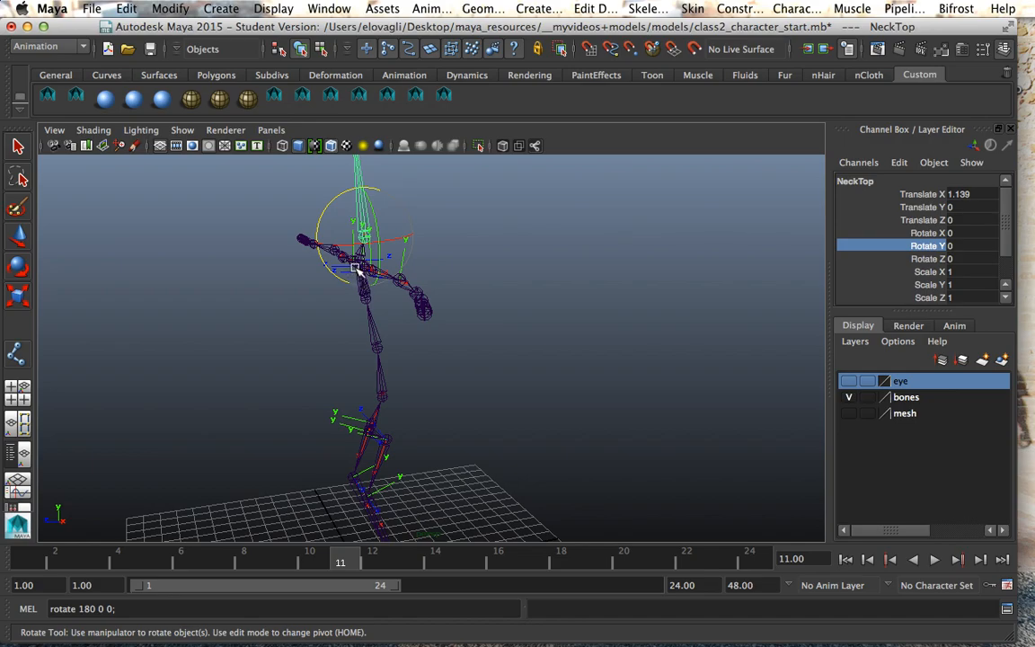
left_click_drag(357, 269, 323, 245, "alt")
left_click(381, 207)
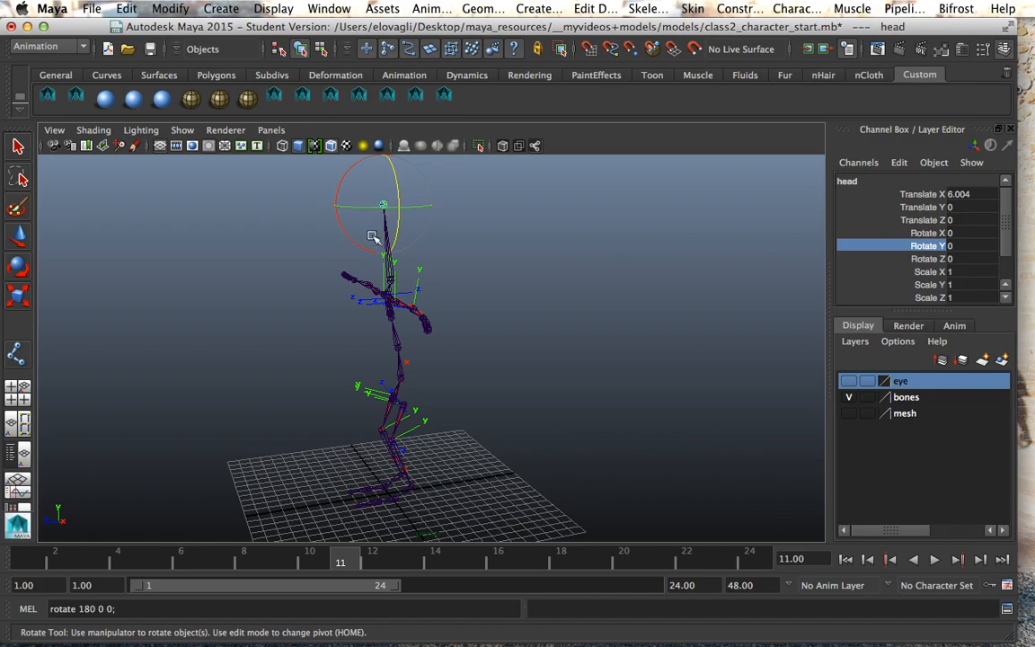
left_click_drag(347, 229, 360, 245)
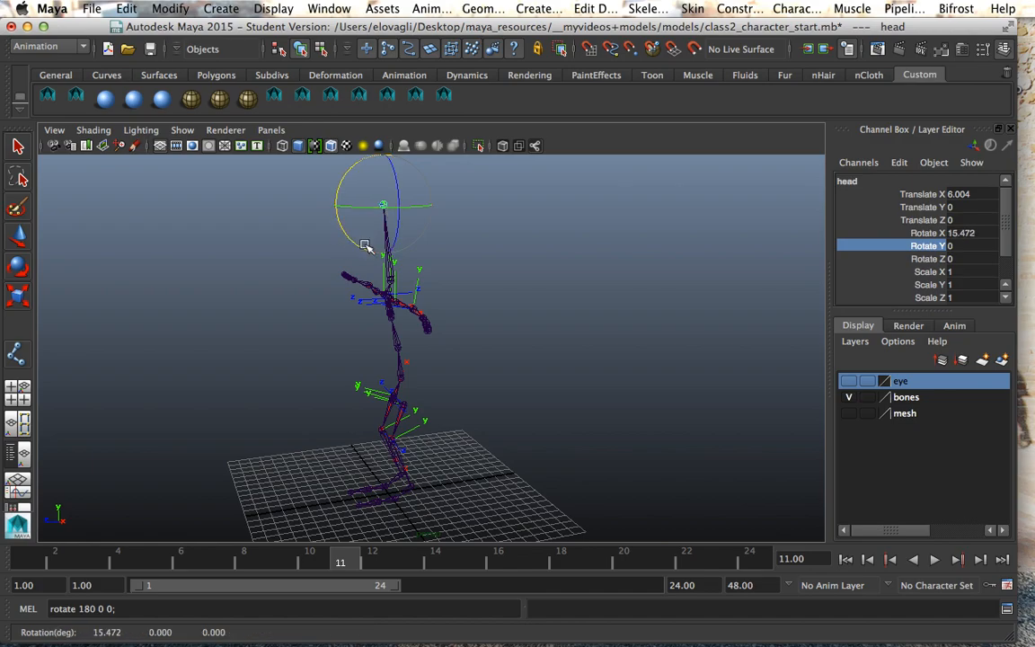
key("z")
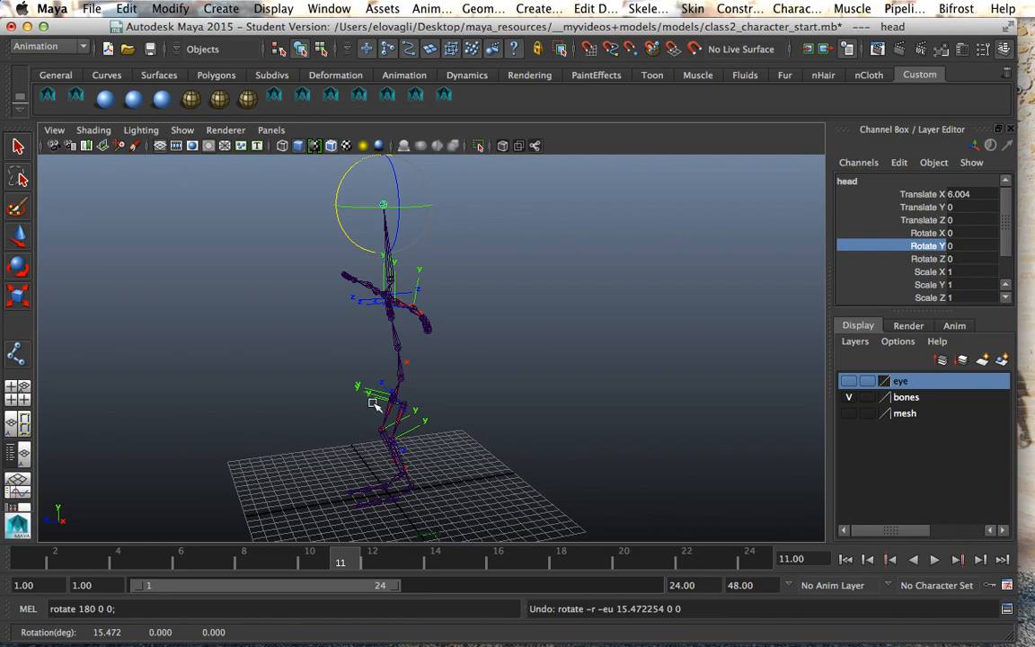
Step: Display the local rotation axes of the RightElbow chain and the whole upper body in component mode, and compare their directions
left_click_drag(351, 418, 511, 416, "alt")
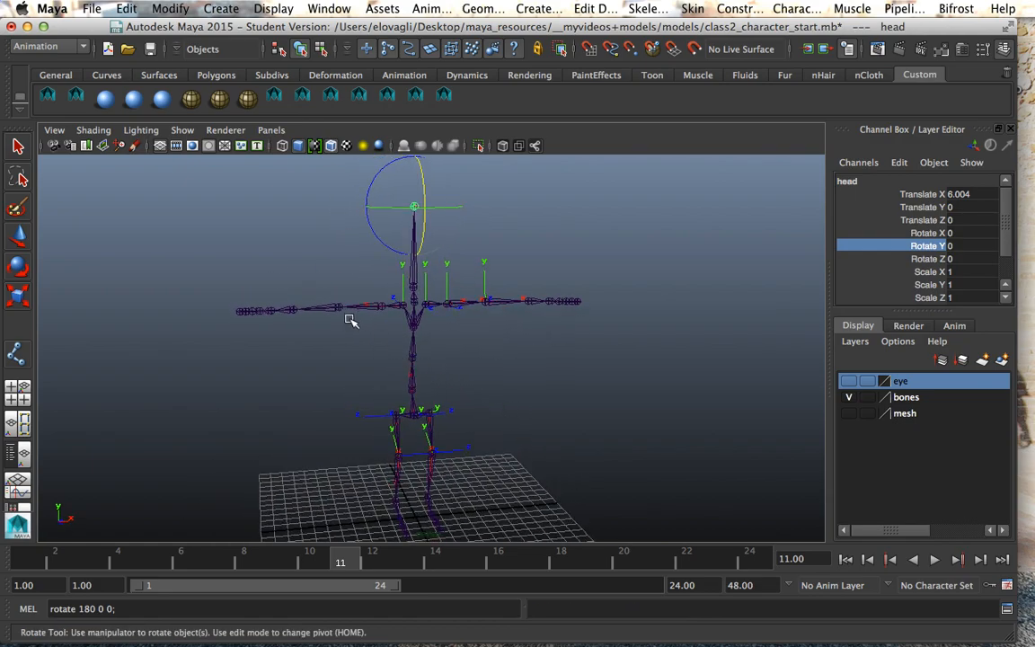
left_click(340, 307)
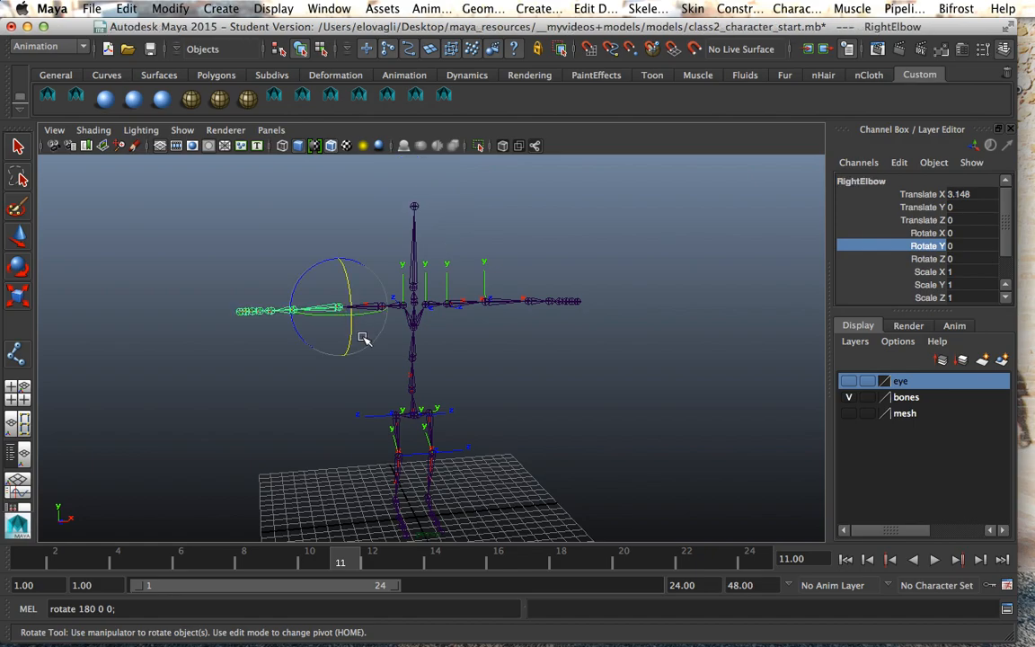
left_click(321, 48)
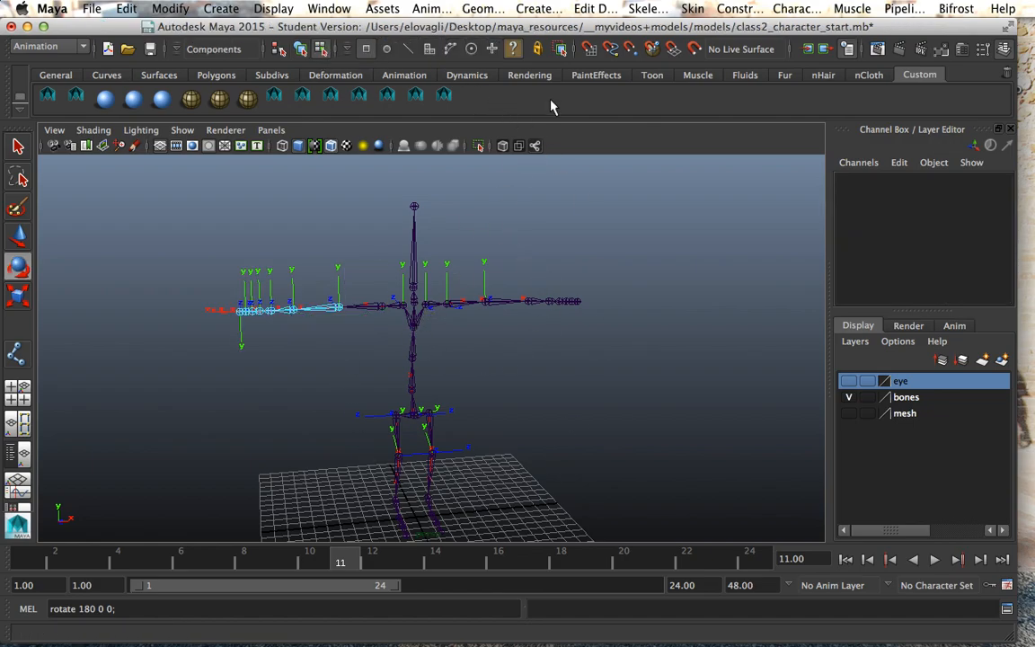
left_click(648, 9)
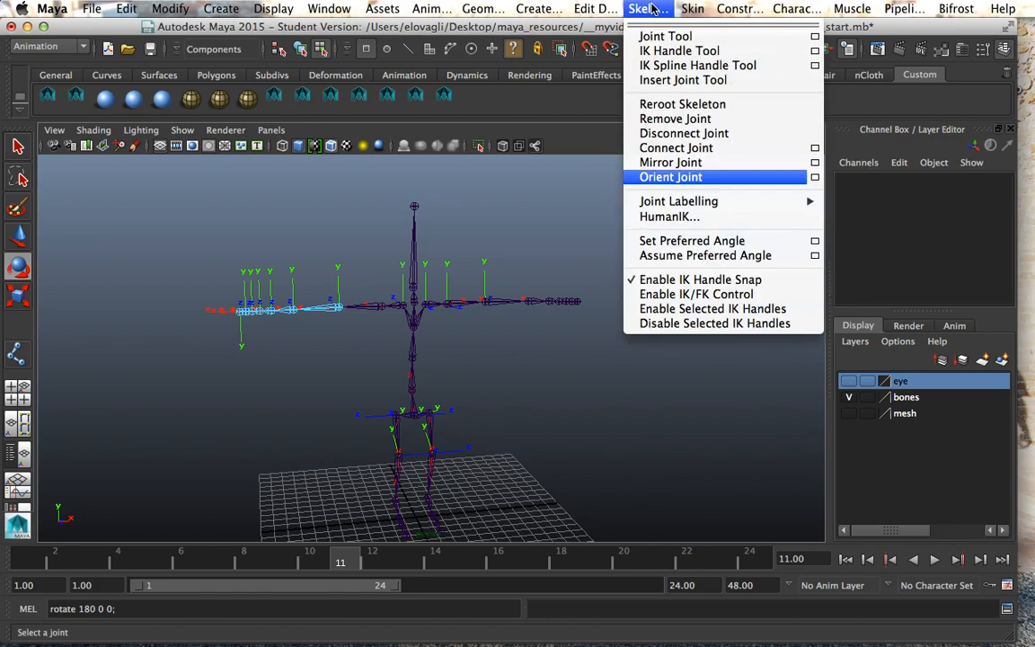
left_click(653, 9)
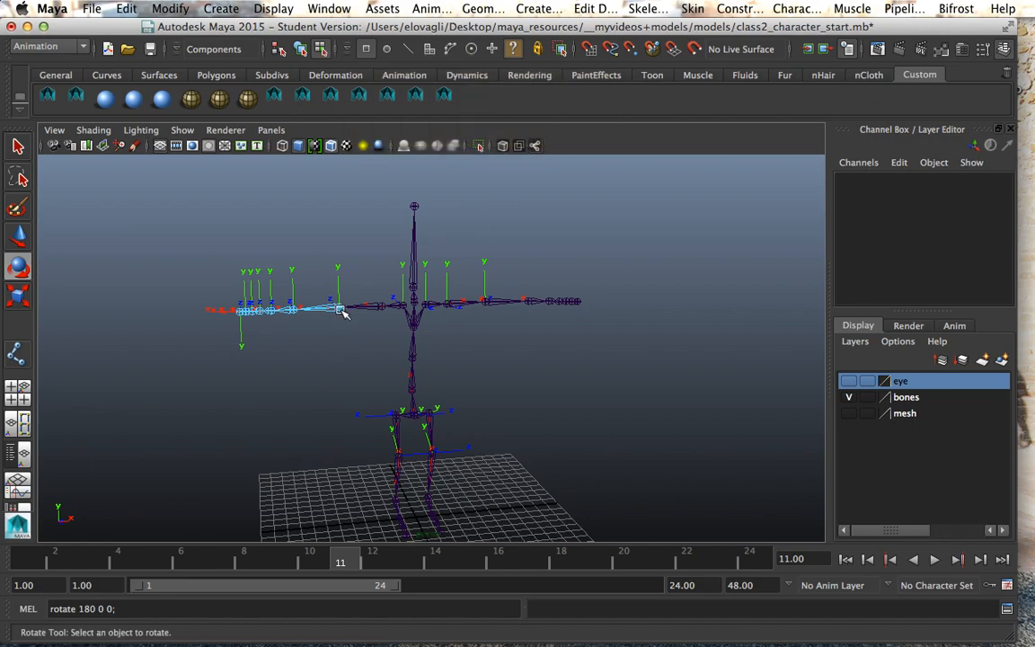
left_click(410, 360)
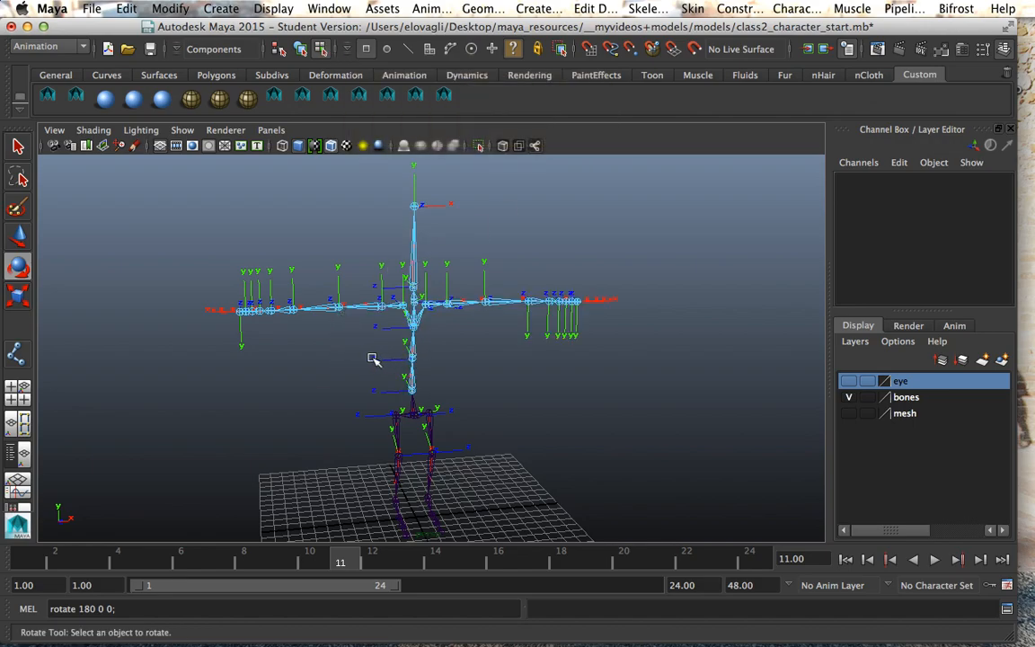
left_click_drag(353, 352, 254, 359, "alt")
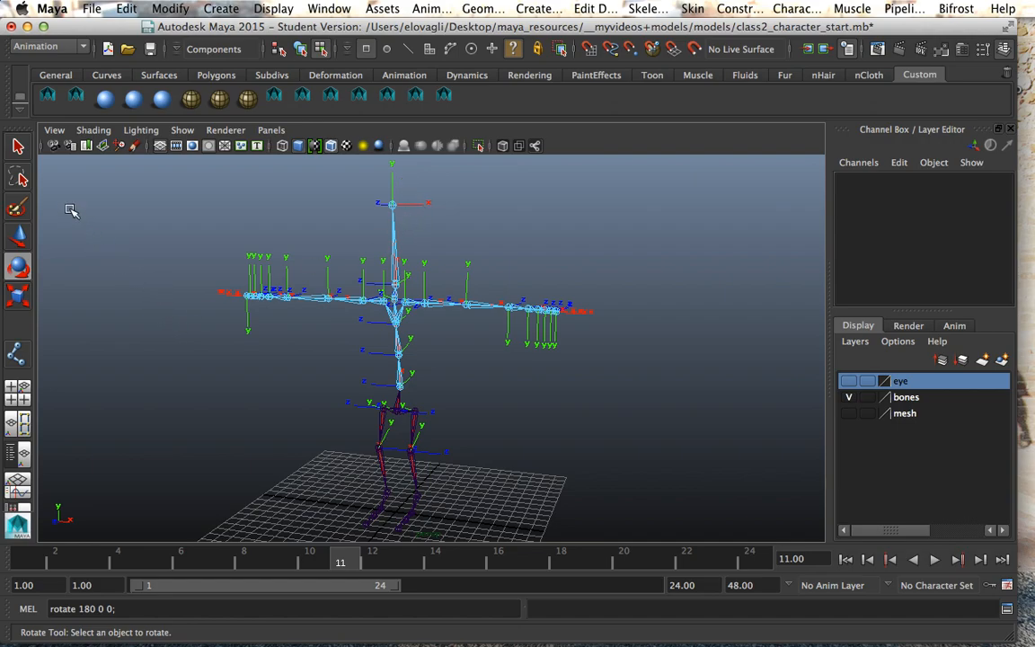
Step: Switch from component to hierarchy selection and select the whole skeleton from the pelvis
left_click(18, 145)
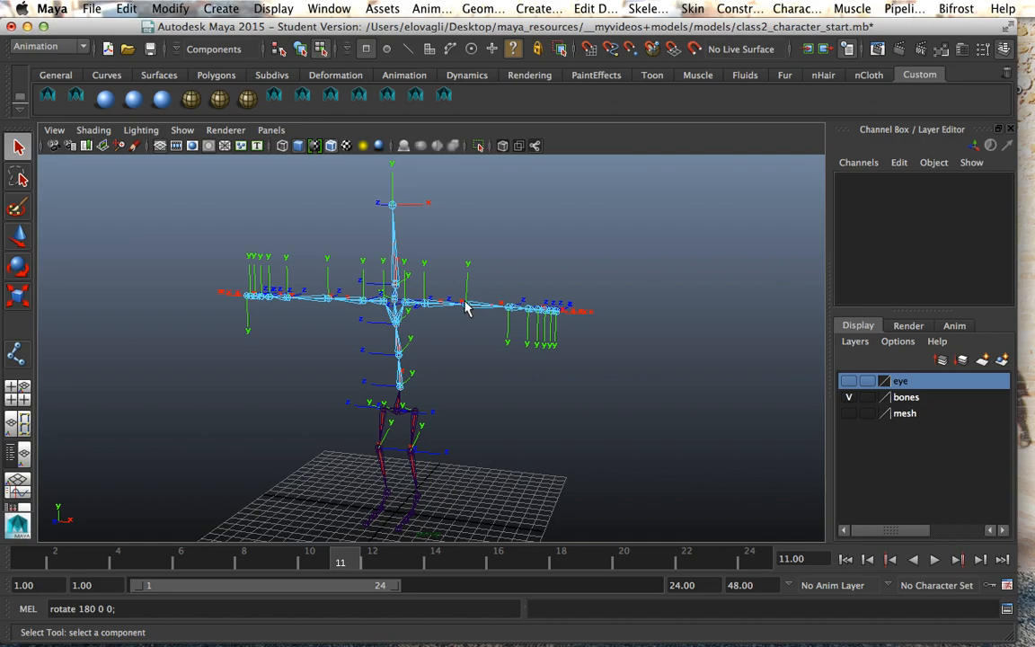
left_click(412, 455)
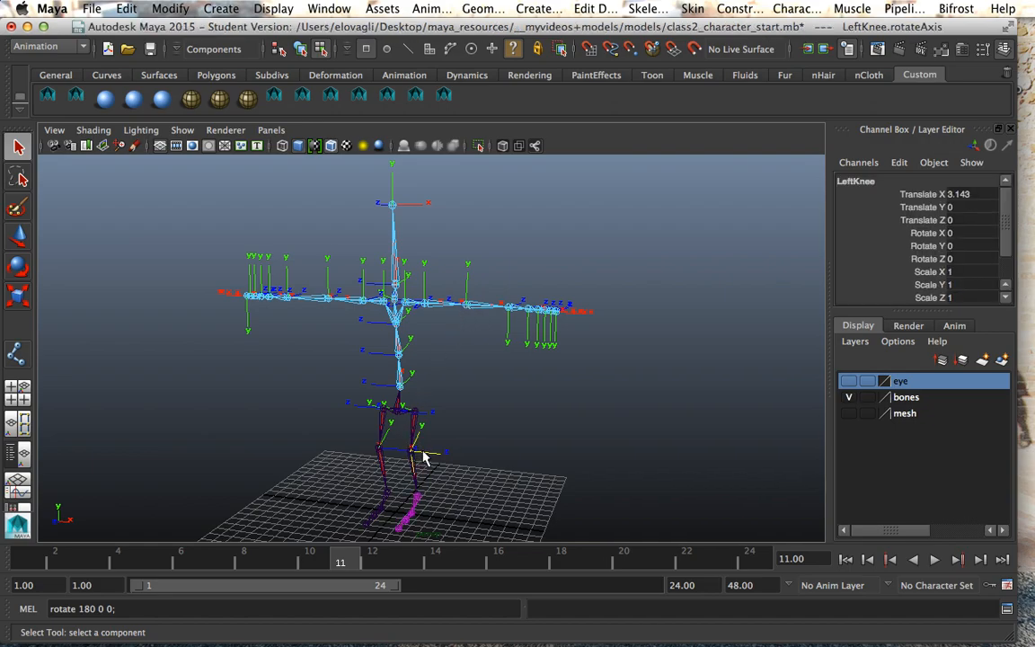
left_click(279, 49)
left_click(422, 314)
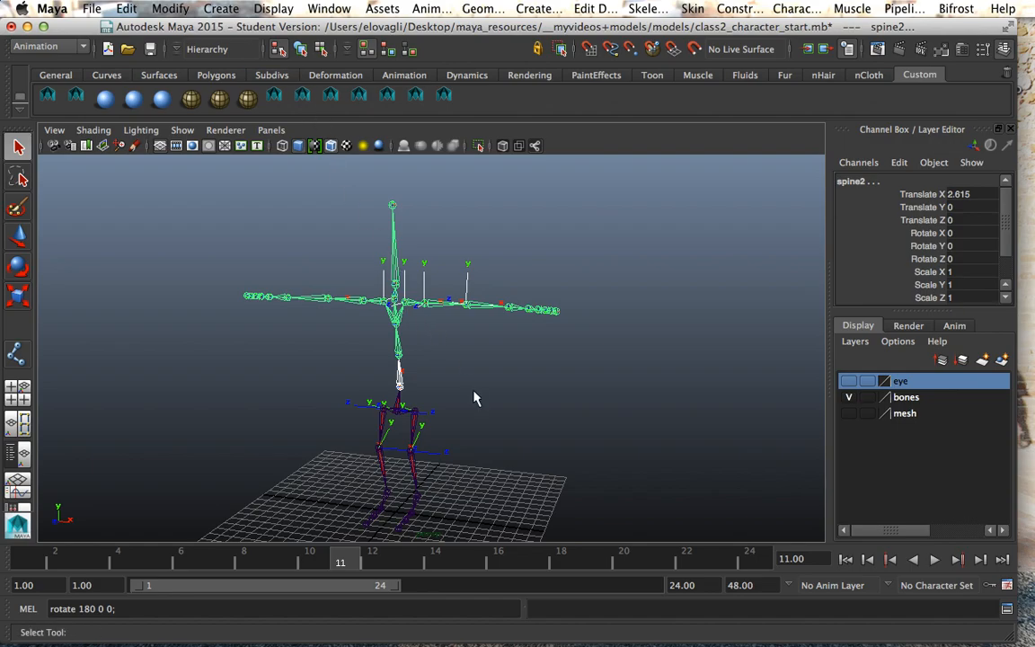
left_click_drag(476, 398, 423, 398, "alt")
left_click(400, 454)
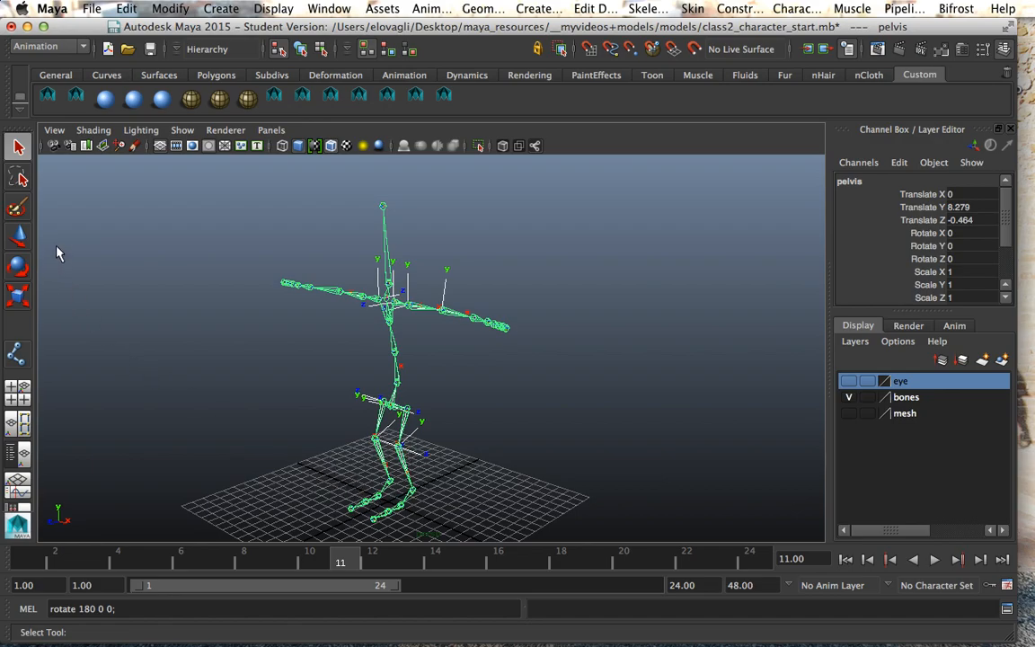
Step: Try the knee bend by rotating the selected pelvis hierarchy about Z to about -18.4 degrees, and undo the rotation
key("r")
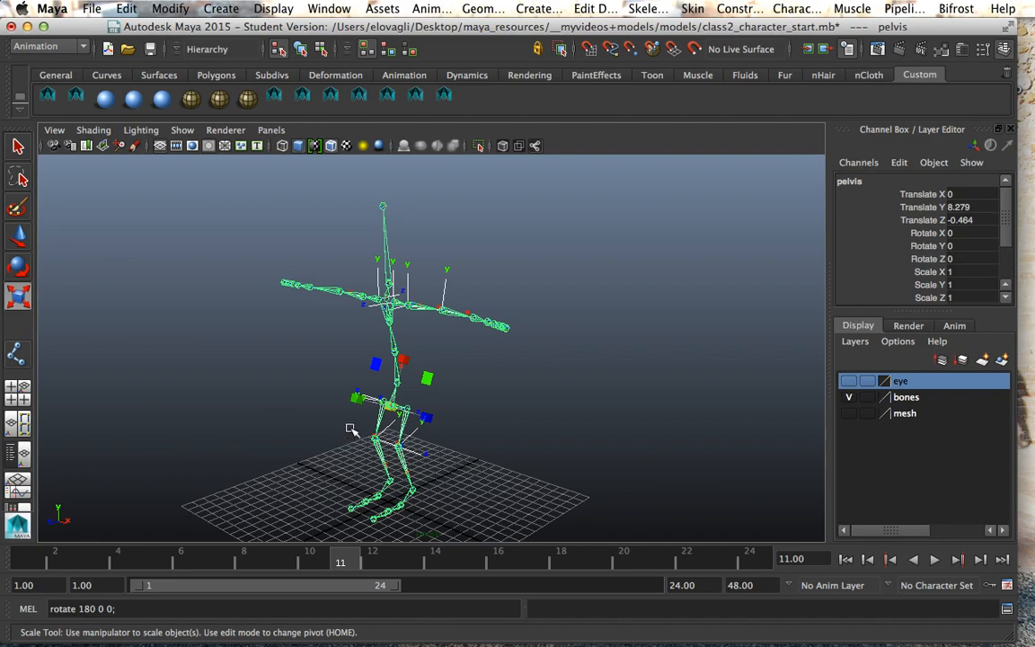
key("e")
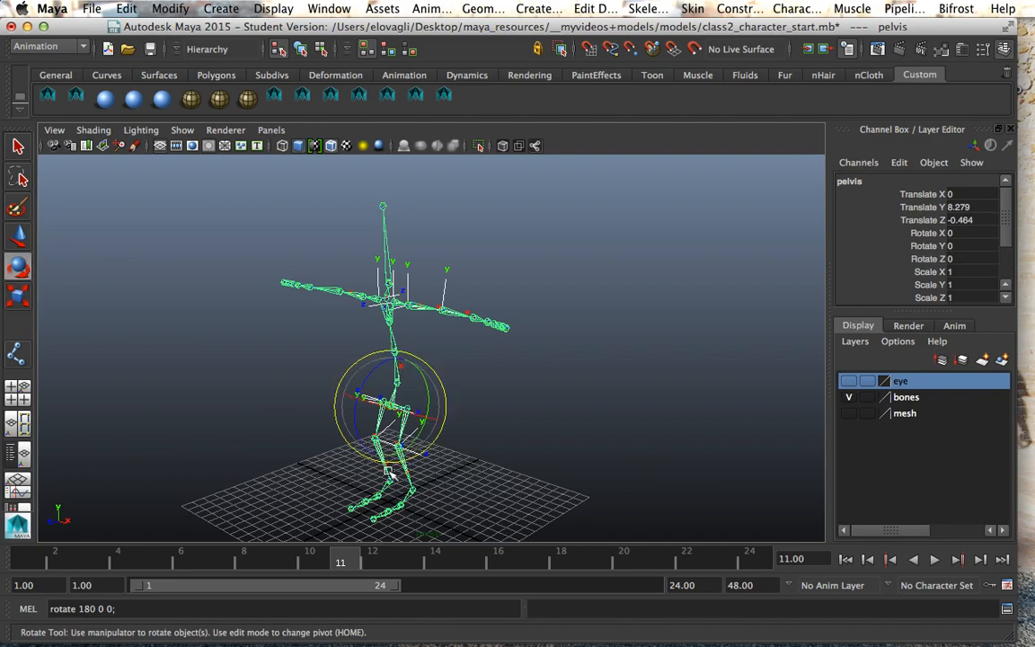
left_click_drag(283, 384, 470, 494, "ctrl+alt")
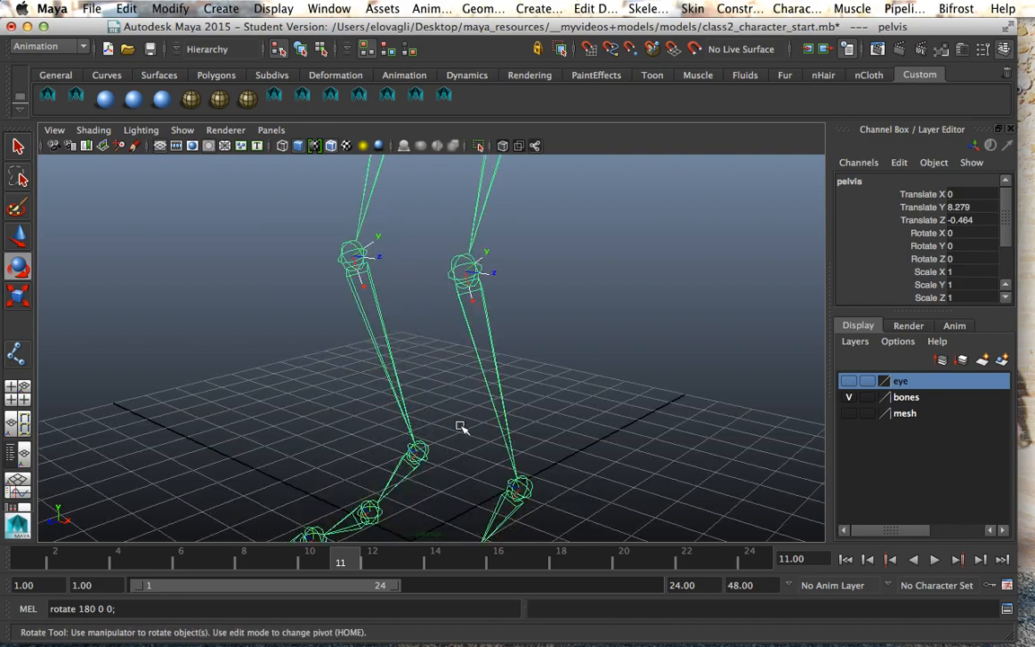
left_click(452, 297)
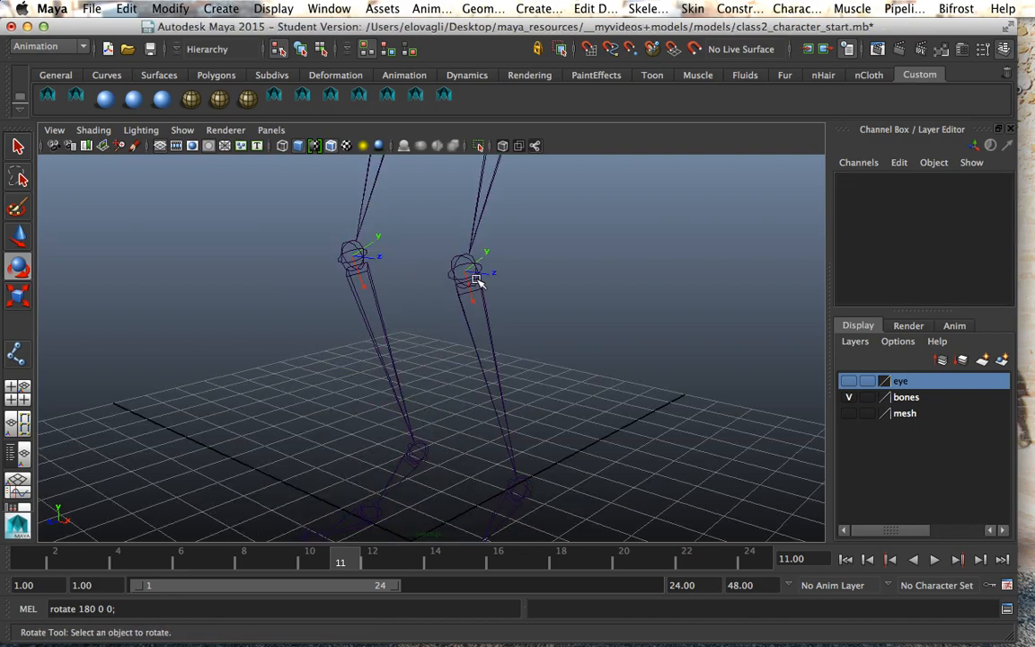
left_click(475, 283)
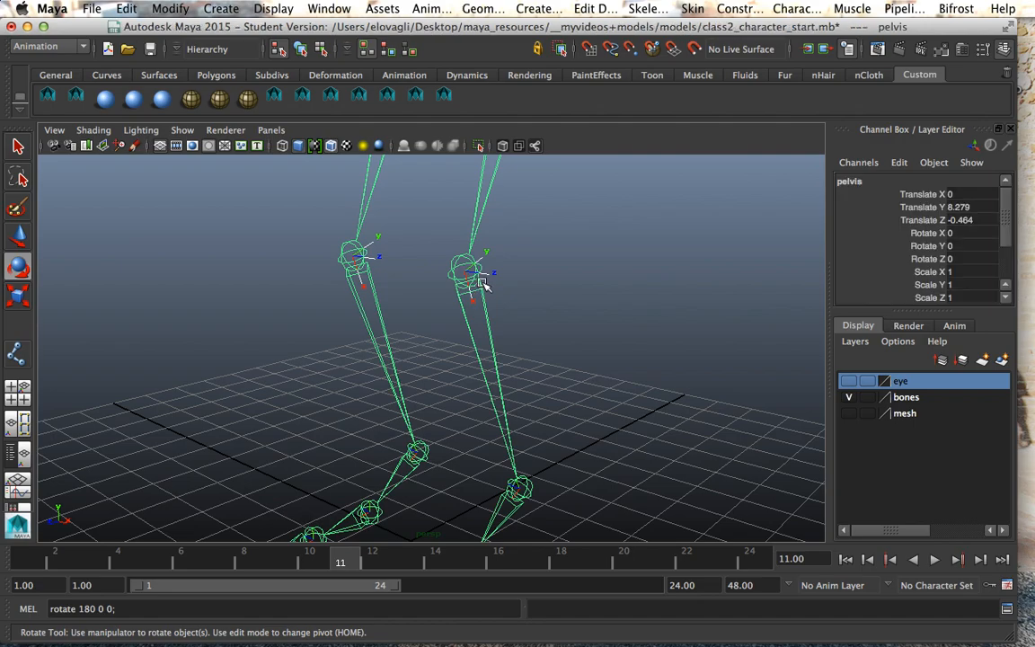
left_click(913, 259)
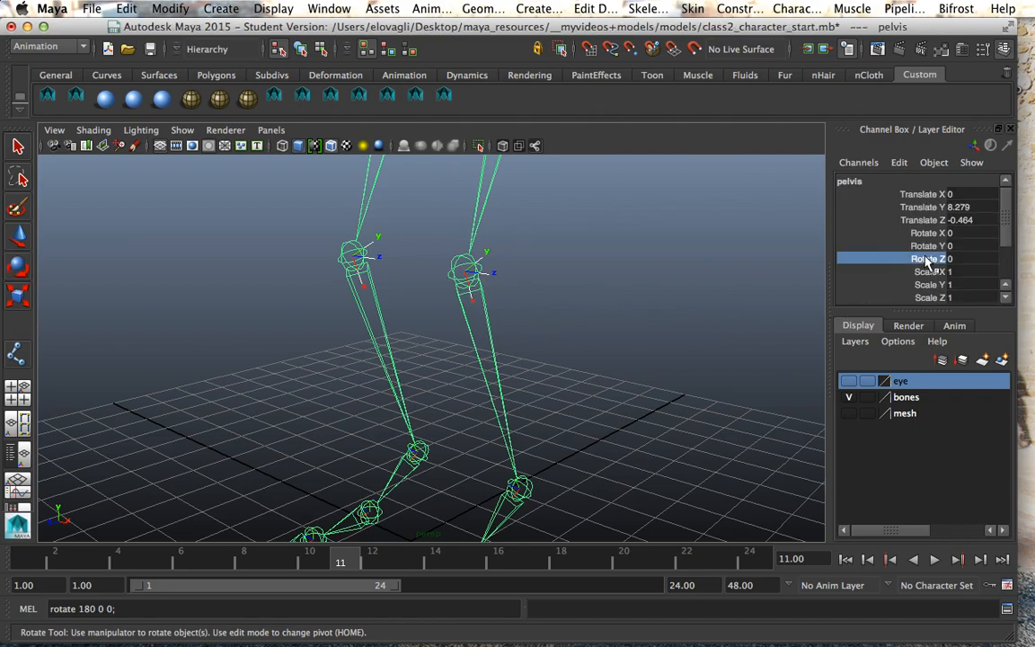
middle_click_drag(705, 310, 653, 330)
key("super+z")
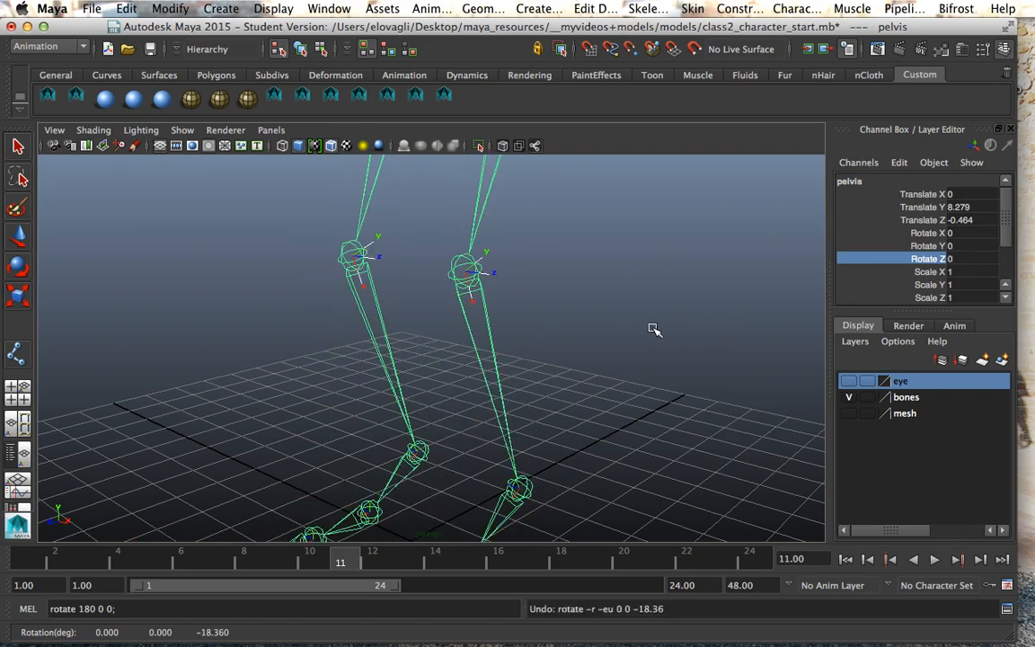
Step: Show the Outliner beside the perspective view, expand LeftHip under the pelvis and select the LeftKnee joint
scroll(654, 330, "down", 5)
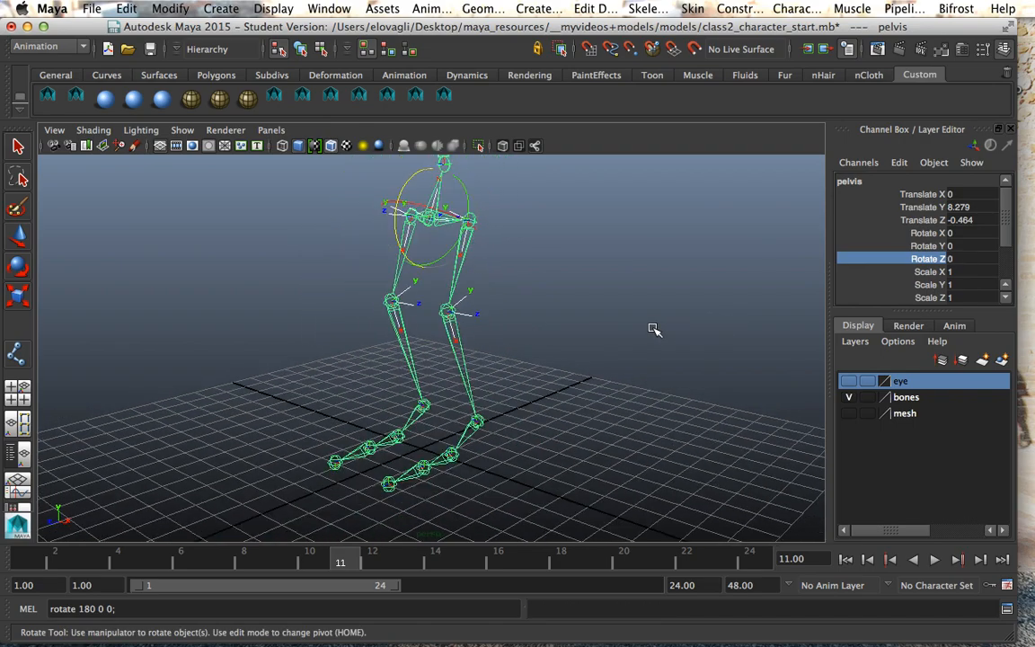
left_click(493, 248)
left_click(467, 220)
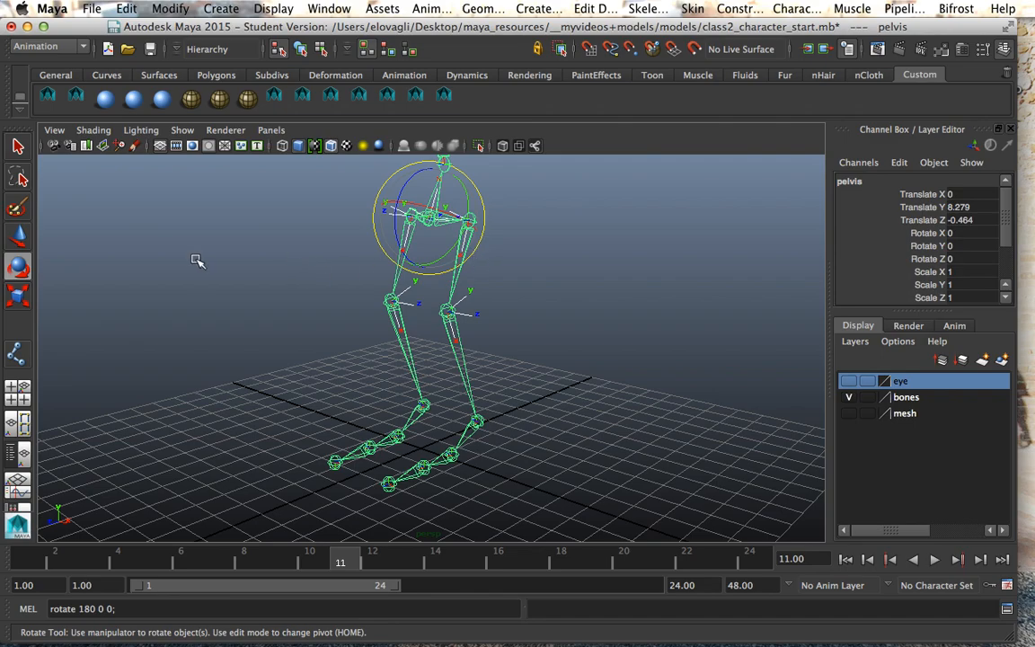
left_click(32, 449)
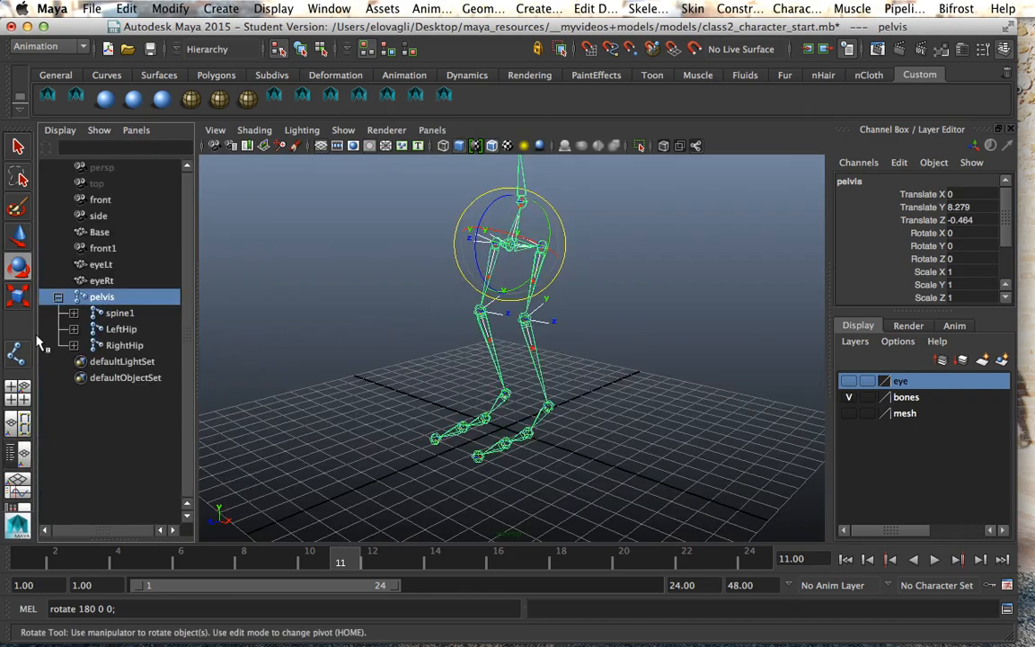
left_click(73, 329)
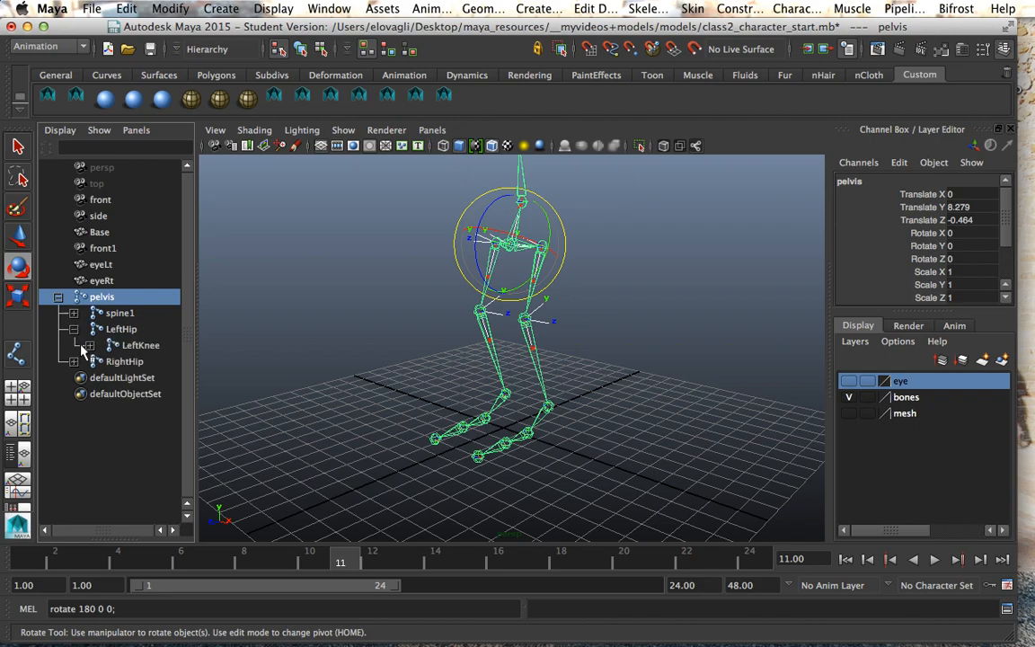
left_click(141, 346)
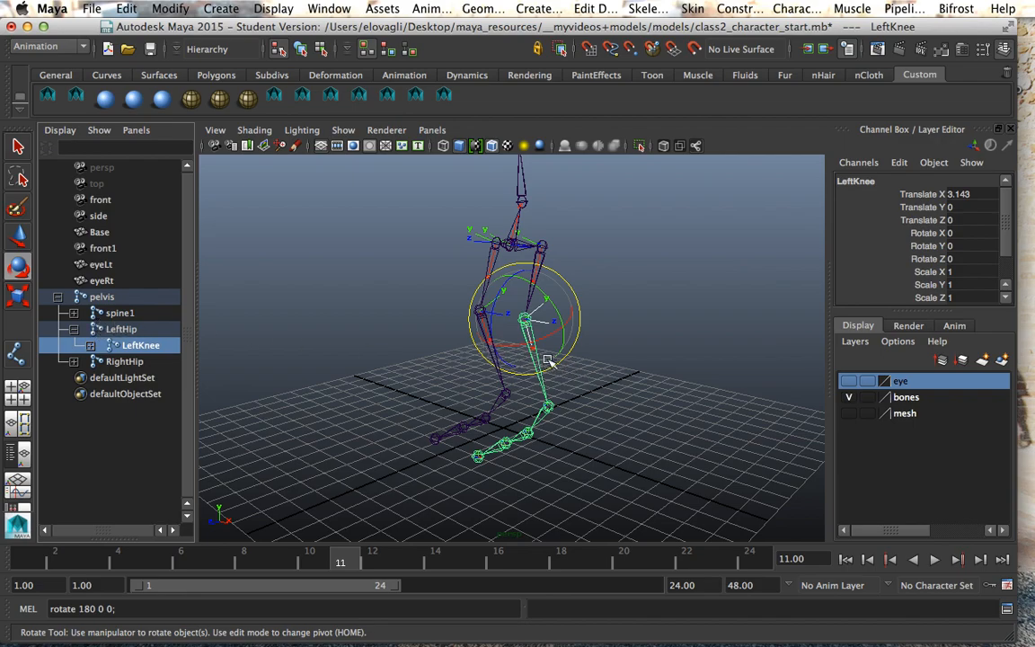
Step: Test the LeftKnee joint by rotating it about Z to about 12.6 degrees, and undo the rotation
left_click(854, 258)
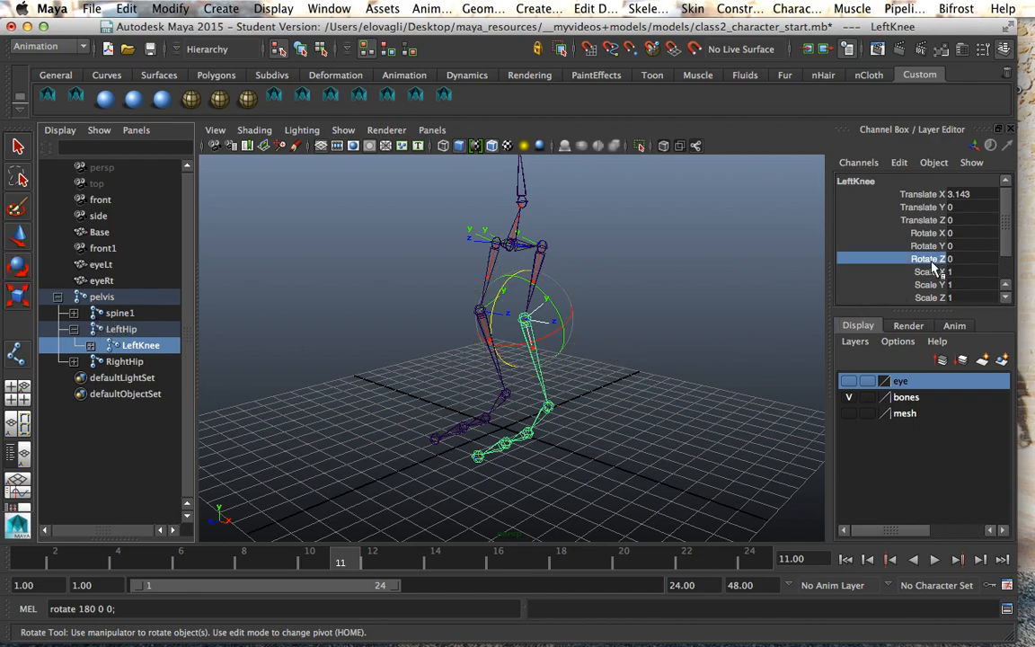
middle_click_drag(683, 356, 714, 349)
key("ctrl+z")
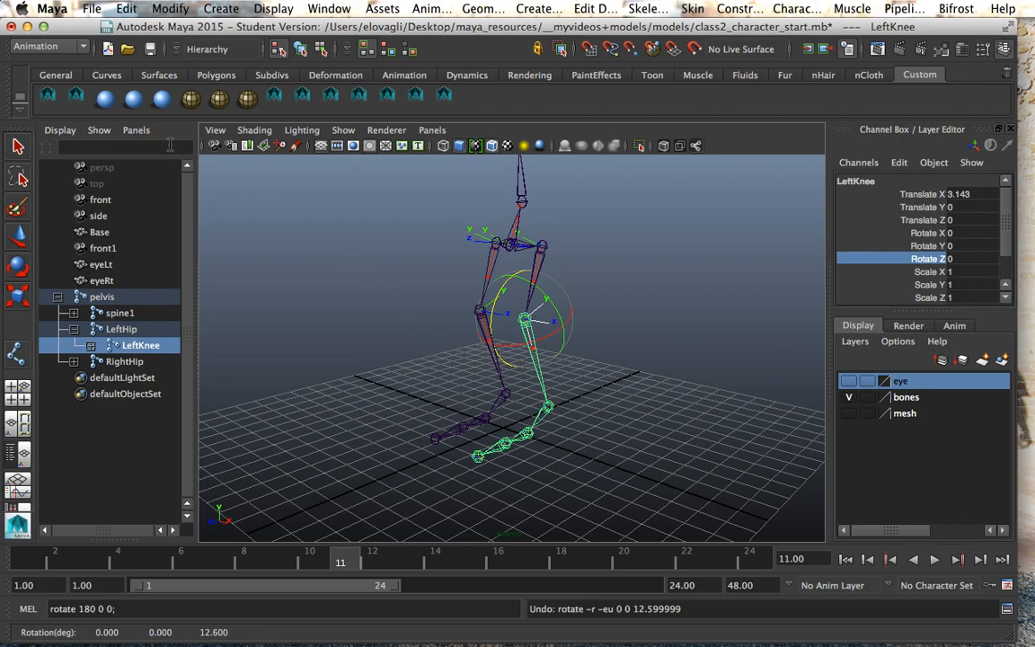
Step: Minimize the scene window to reveal the desktop
left_click(28, 27)
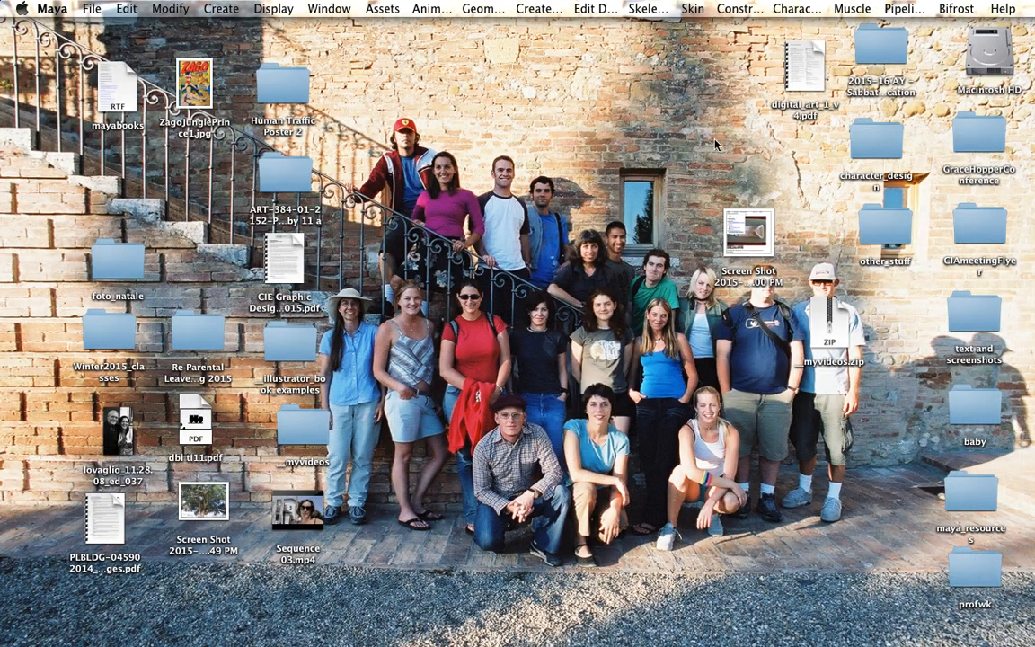